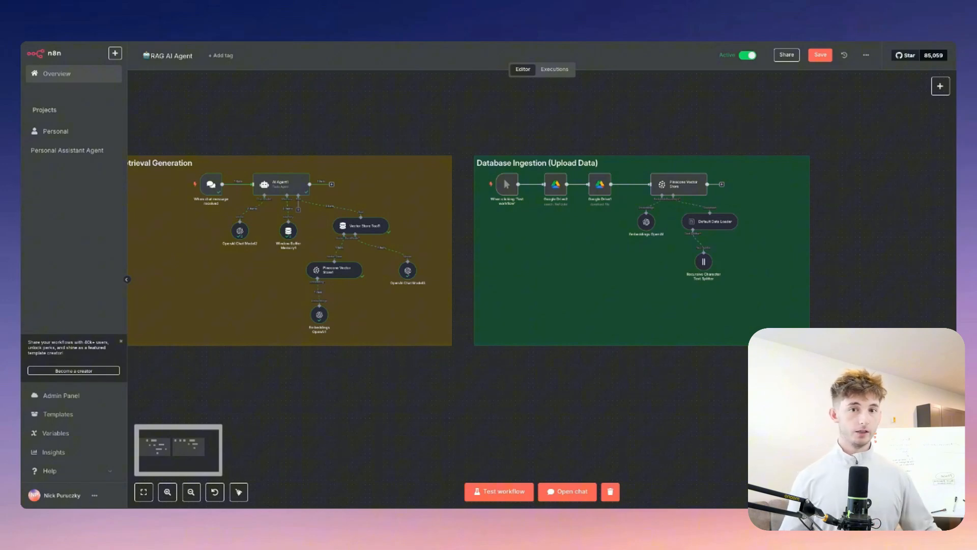
# Switch to the Need to be vectorized folder in Google Drive and skim a-practical-guide-to-building-agents.pdf from its contents to the manager pattern
pyautogui.moveTo(361, 374); pyautogui.dragTo(490, 357)
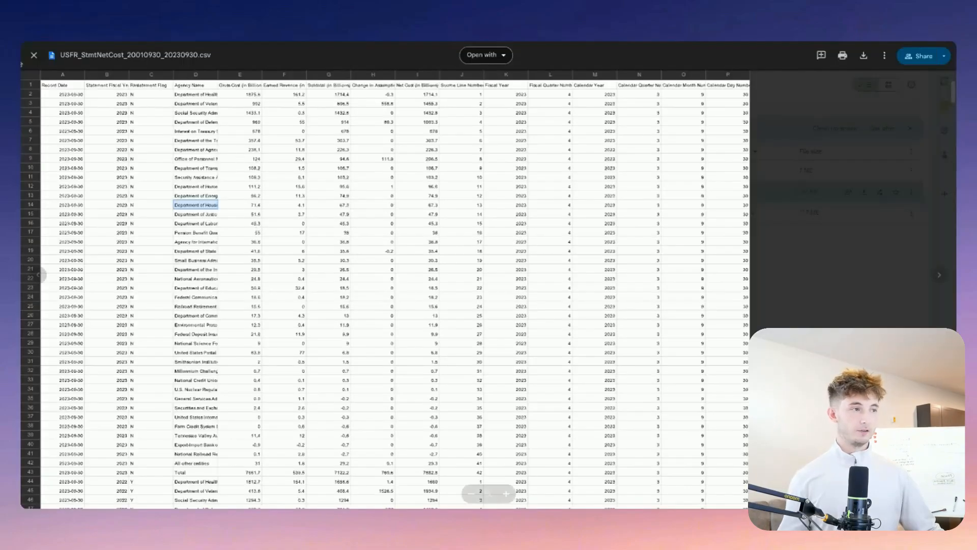
pyautogui.click(34, 54)
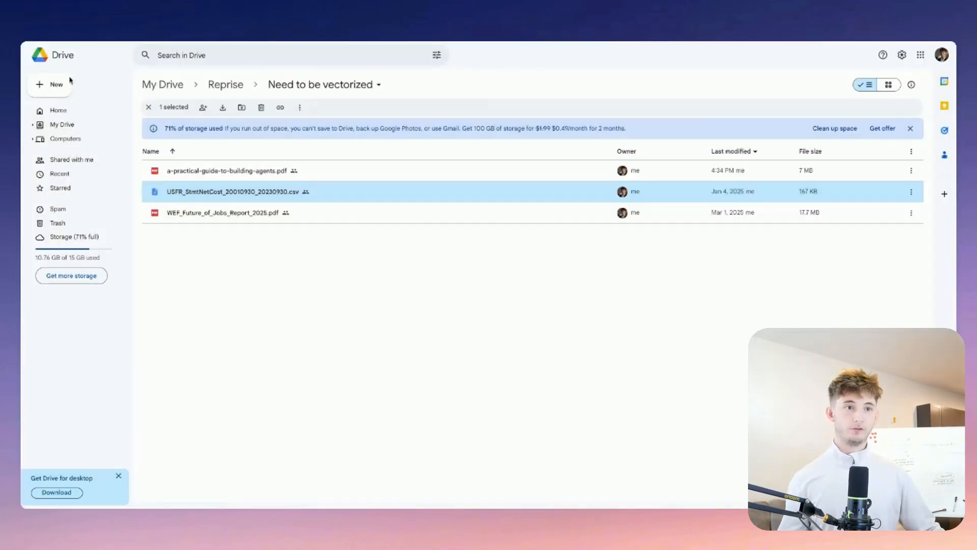
pyautogui.doubleClick(199, 172)
pyautogui.scroll(-5, 499, 289)
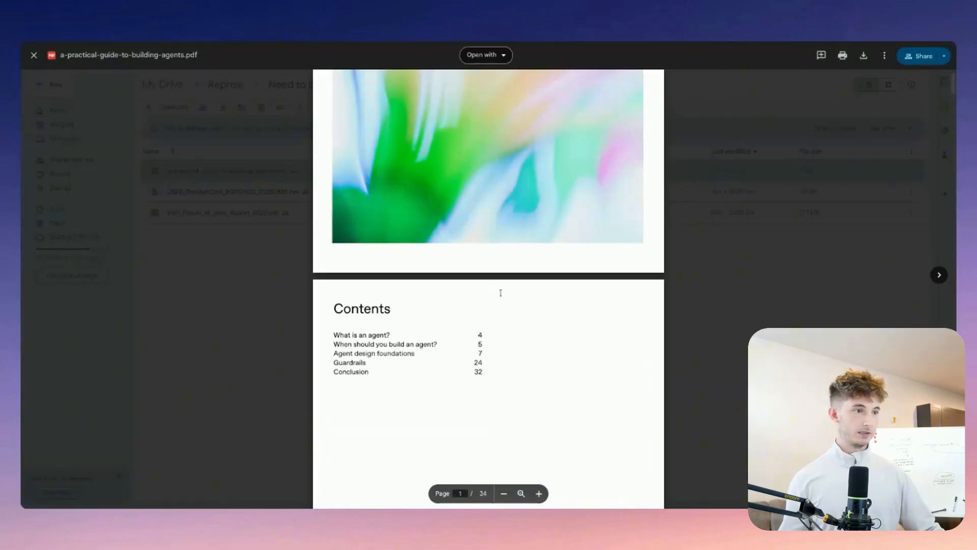
pyautogui.scroll(5, 498, 288)
pyautogui.scroll(-20, 498, 288)
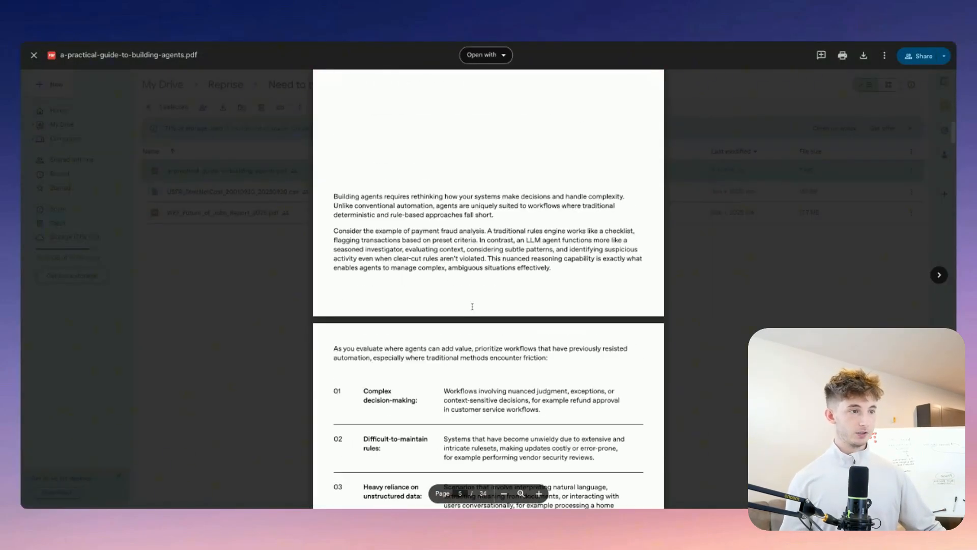
pyautogui.scroll(-20, 468, 302)
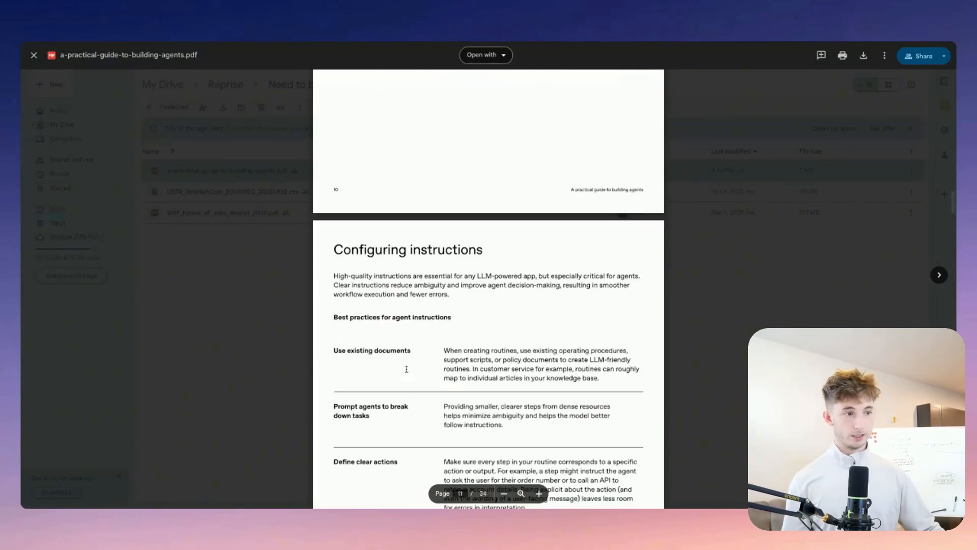
pyautogui.scroll(-15, 417, 362)
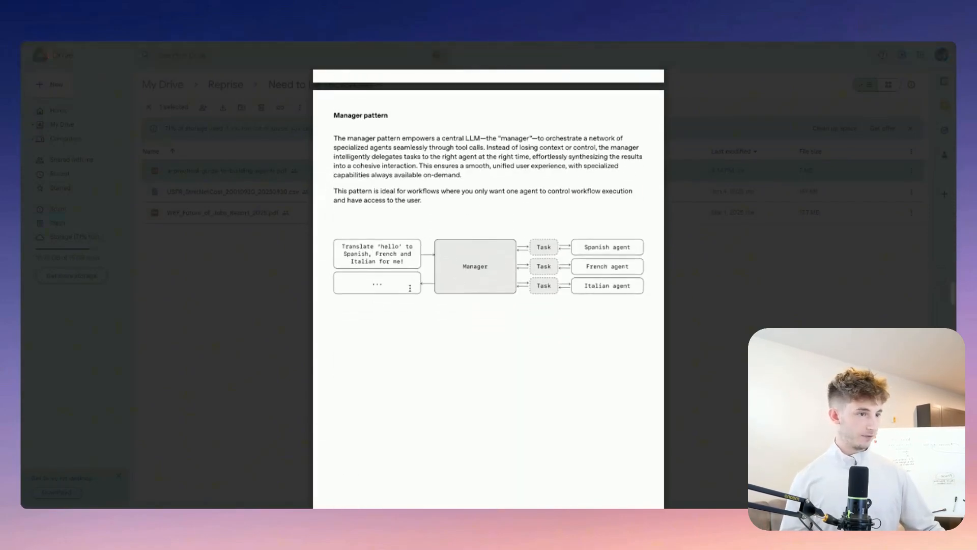
pyautogui.press('Escape')
# Look through the agency cost rows in USFR_StmtNetCost_20010930_20230930.csv and close its preview
pyautogui.doubleClick(186, 194)
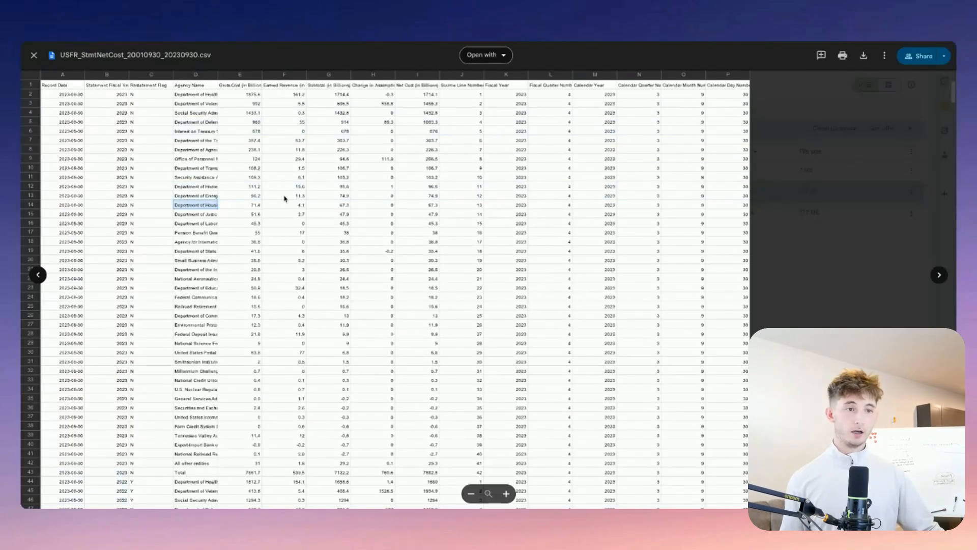
pyautogui.scroll(-20, 356, 245)
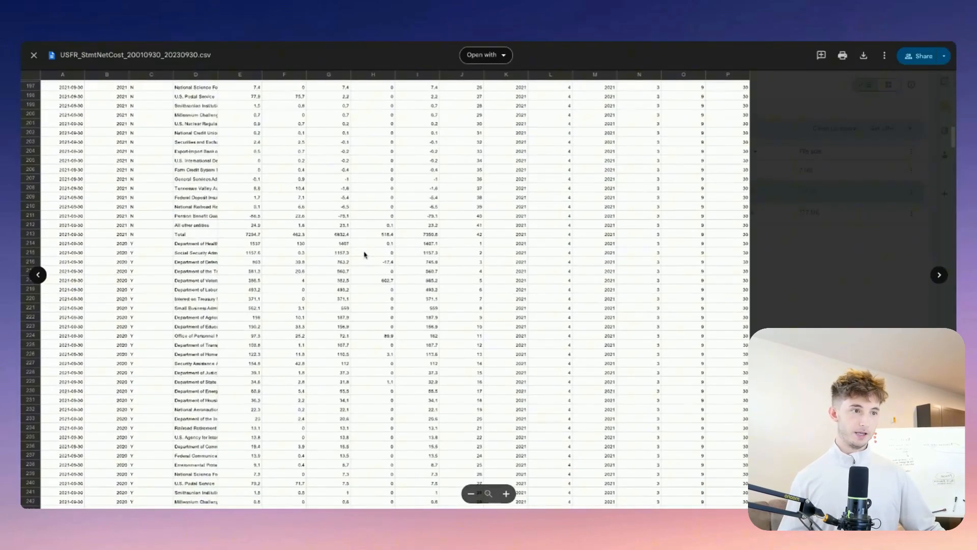
pyautogui.scroll(-1, 365, 256)
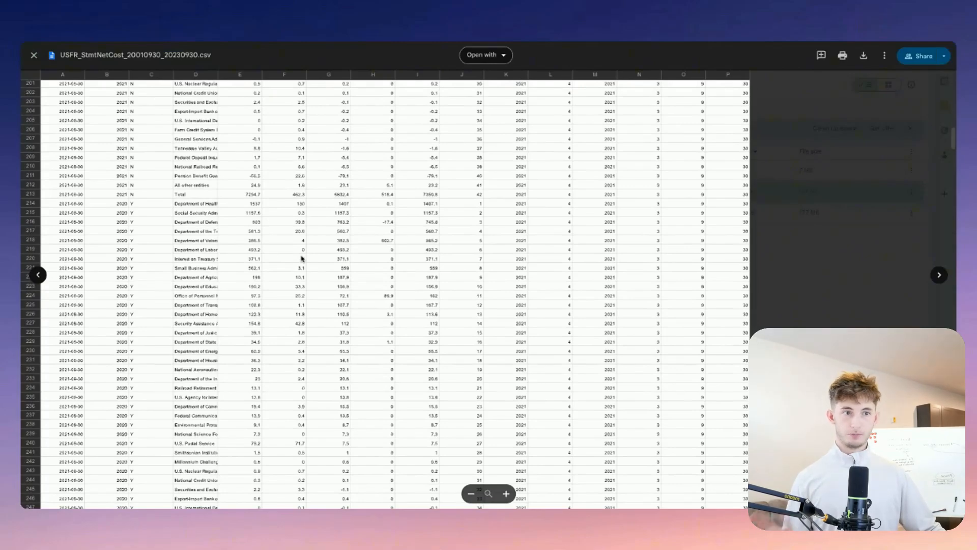
pyautogui.scroll(-3, 301, 258)
pyautogui.press('Escape')
# Open WEF_Future_of_Jobs_Report_2025.pdf and skim its opening pages through the Technological change section and the generative AI skills chart
pyautogui.doubleClick(193, 220)
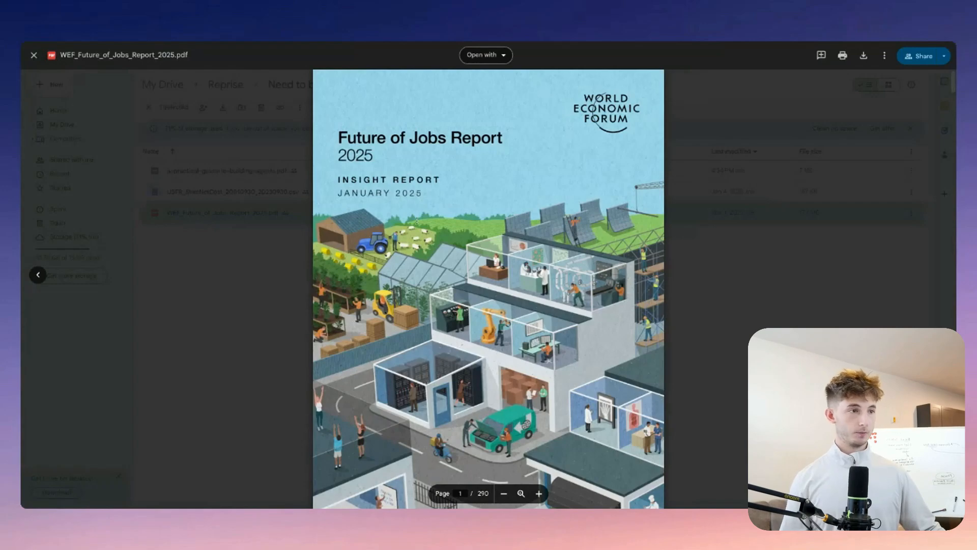
pyautogui.scroll(-20, 453, 266)
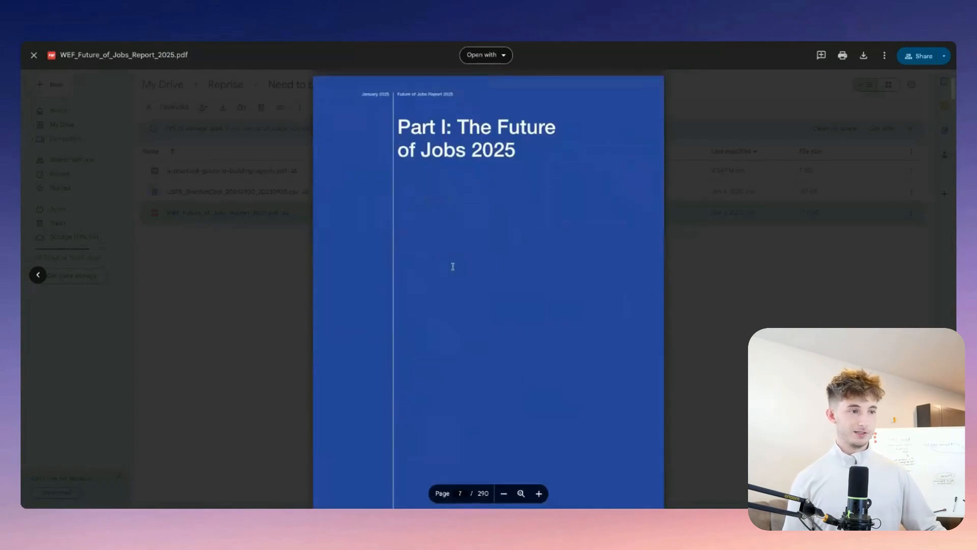
pyautogui.scroll(-20, 453, 266)
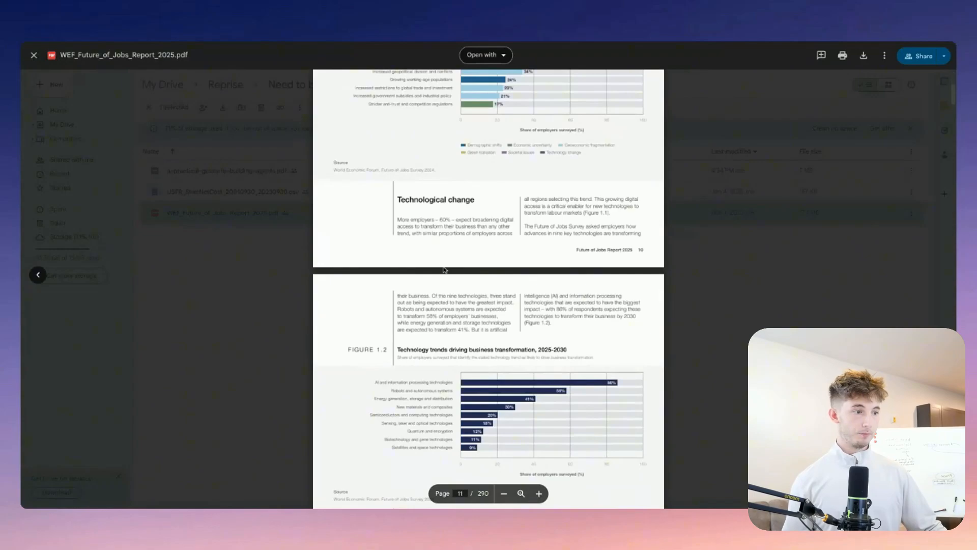
pyautogui.scroll(6, 444, 270)
pyautogui.scroll(-20, 519, 317)
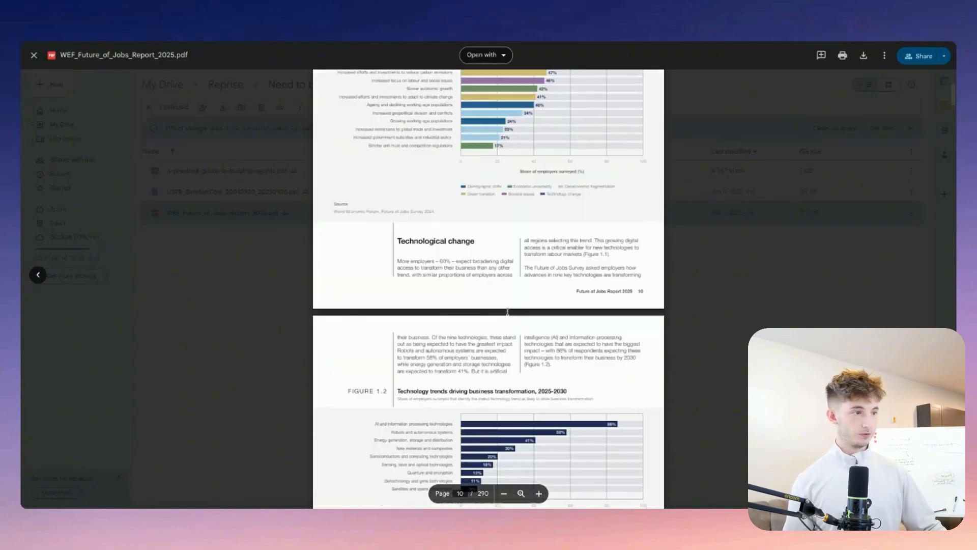
pyautogui.scroll(-8, 498, 304)
pyautogui.scroll(8, 491, 300)
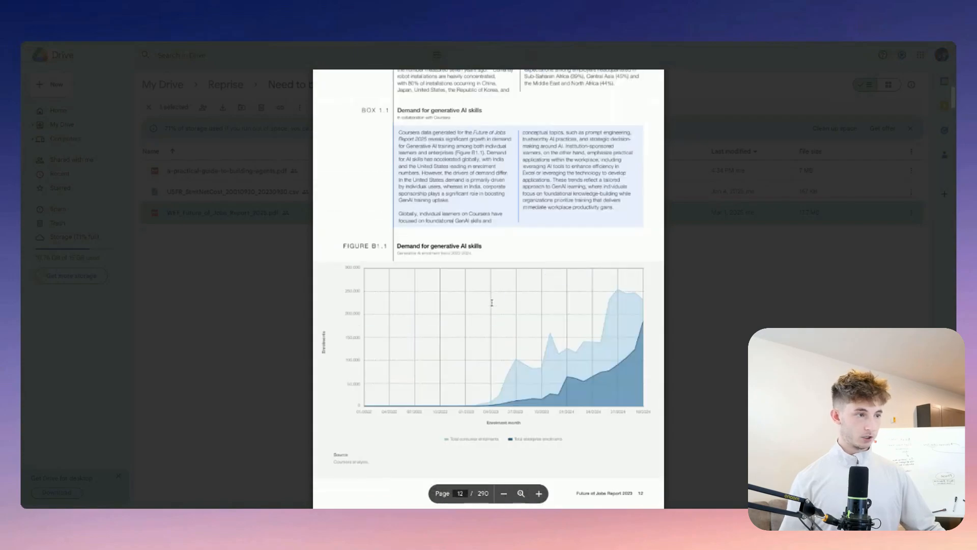
pyautogui.scroll(-15, 486, 298)
pyautogui.scroll(-11, 482, 294)
# Copy the Figure 1.2 title "Technology trends driving business transformation, 2025-2030" from the report
pyautogui.hotkey('ctrl', '+')
pyautogui.hotkey('ctrl', '+')
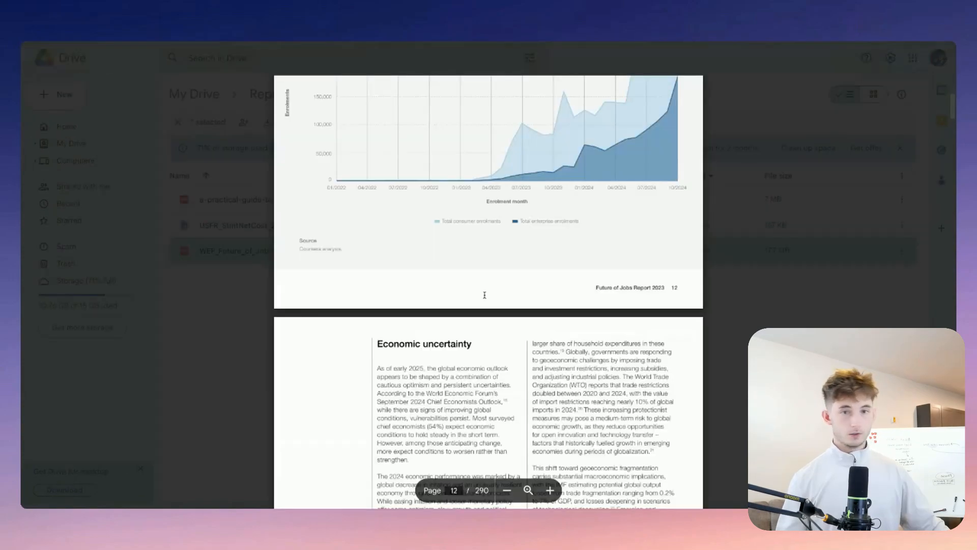
pyautogui.scroll(13, 474, 283)
pyautogui.scroll(6, 471, 273)
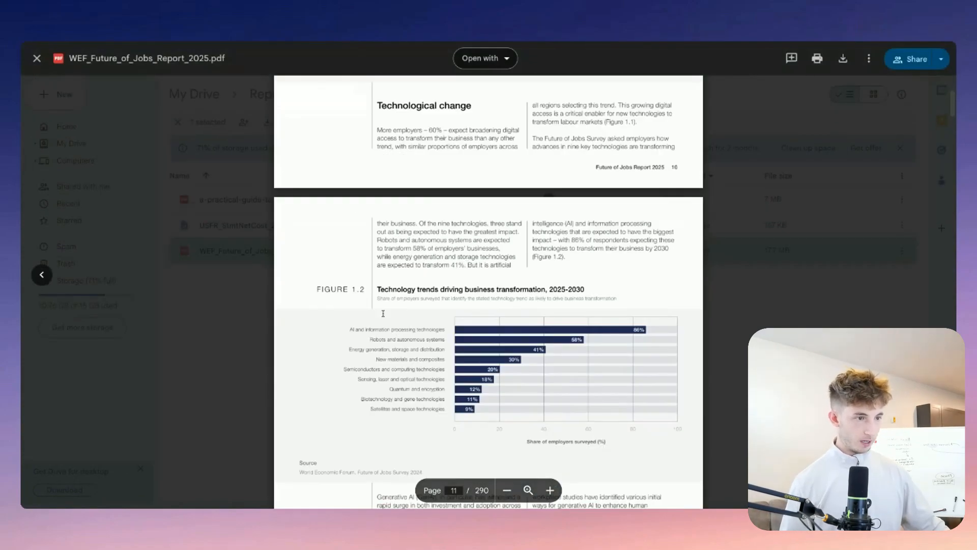
pyautogui.scroll(-1, 383, 313)
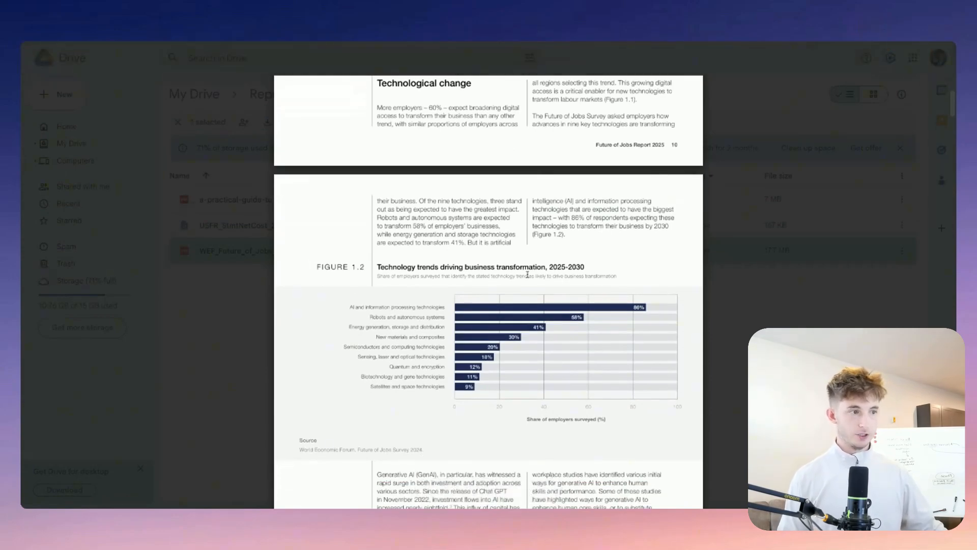
pyautogui.scroll(-1, 509, 260)
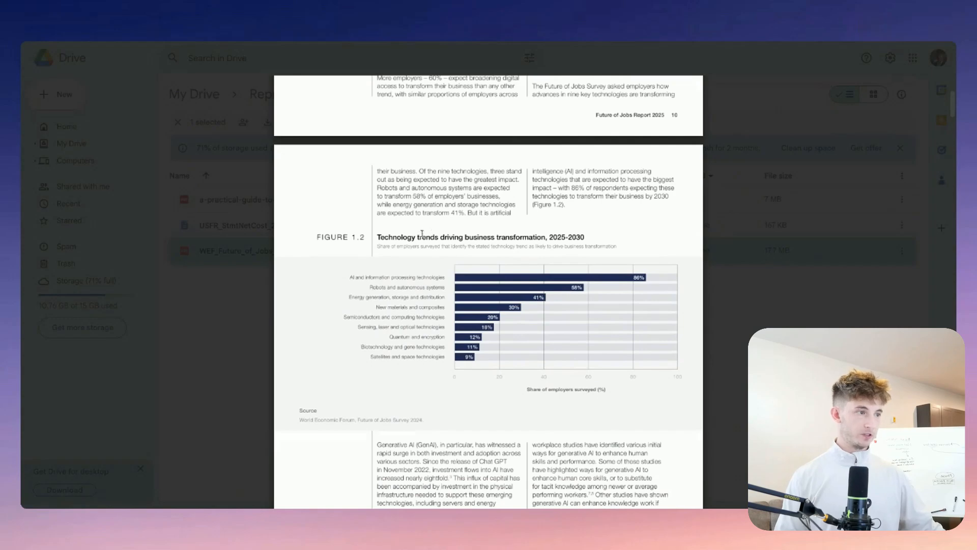
pyautogui.moveTo(377, 236); pyautogui.dragTo(605, 236)
pyautogui.hotkey('ctrl', 'c')
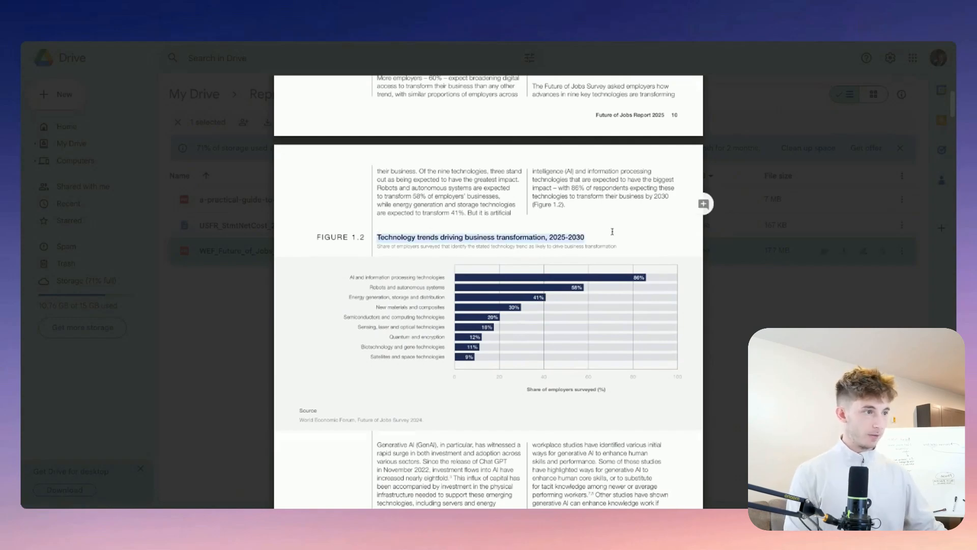
# Switch to n8n and send the chat message "Can you explain the Technology trends driving business transformation from 2025-2030"
pyautogui.write('Can you explain the')
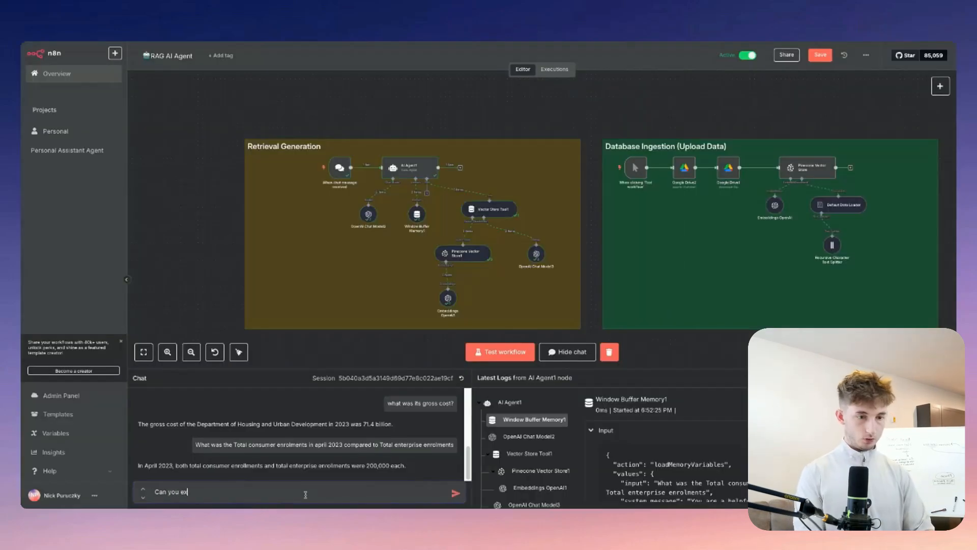
pyautogui.hotkey('ctrl', 'v')
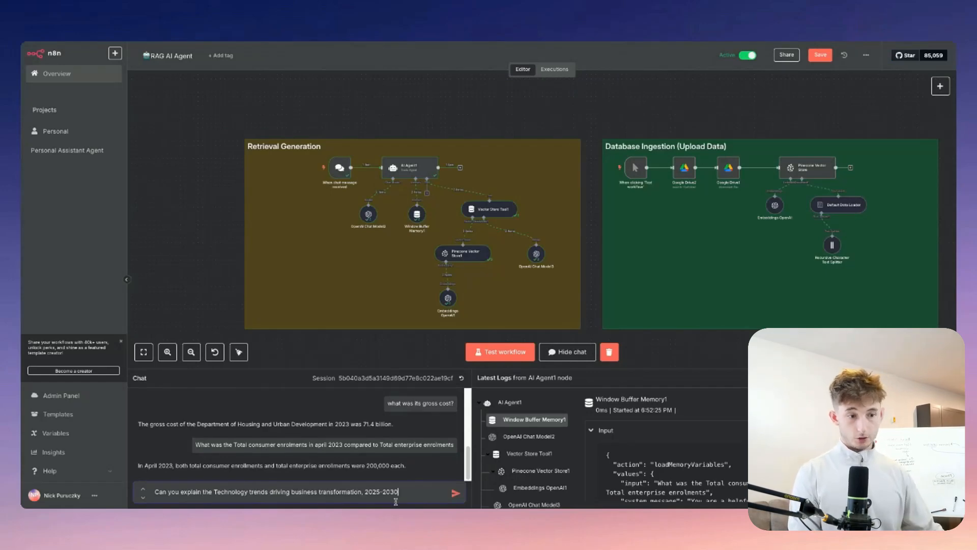
pyautogui.click(365, 492)
pyautogui.press('BackSpace')
pyautogui.press('BackSpace')
pyautogui.write('from')
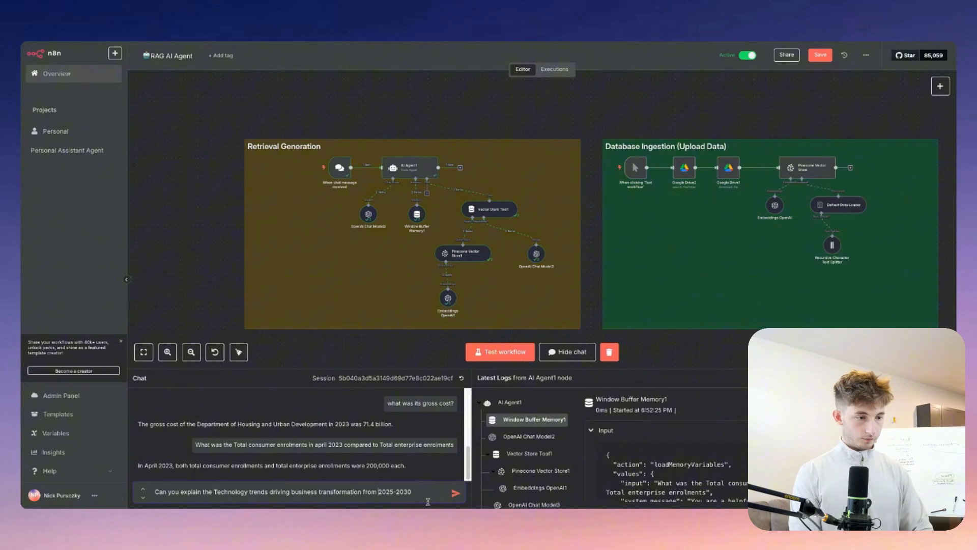
pyautogui.press('Return')
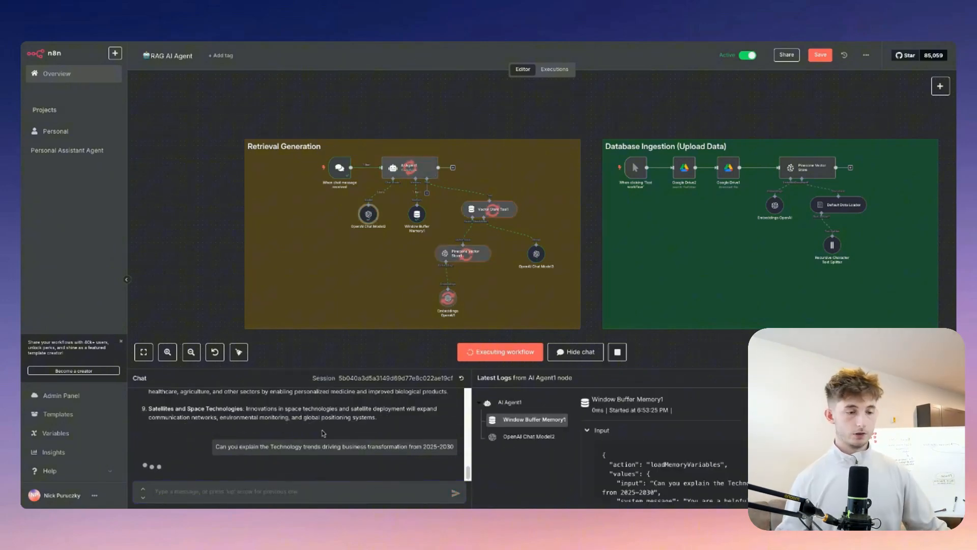
# Check which model the OpenAI Chat Model2 node uses and return to the canvas
pyautogui.doubleClick(370, 215)
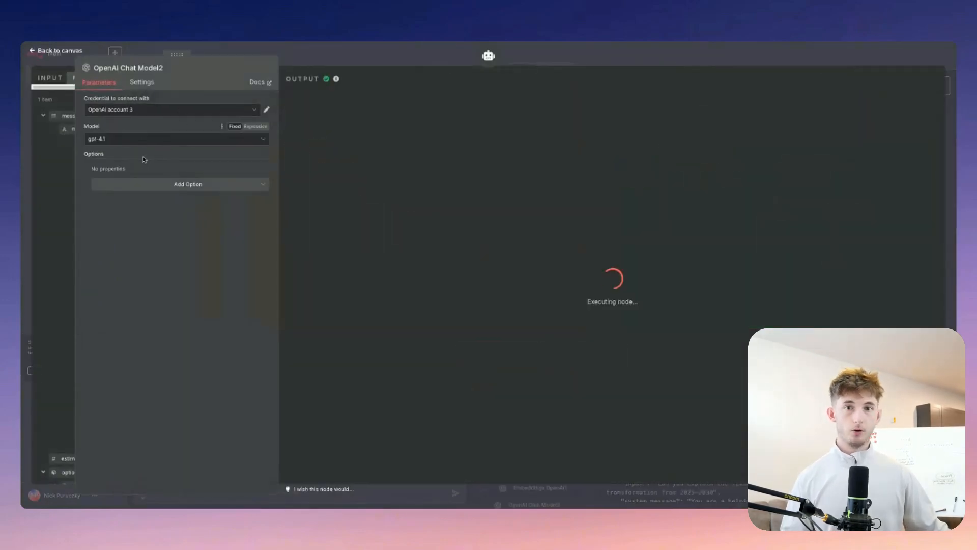
pyautogui.click(309, 55)
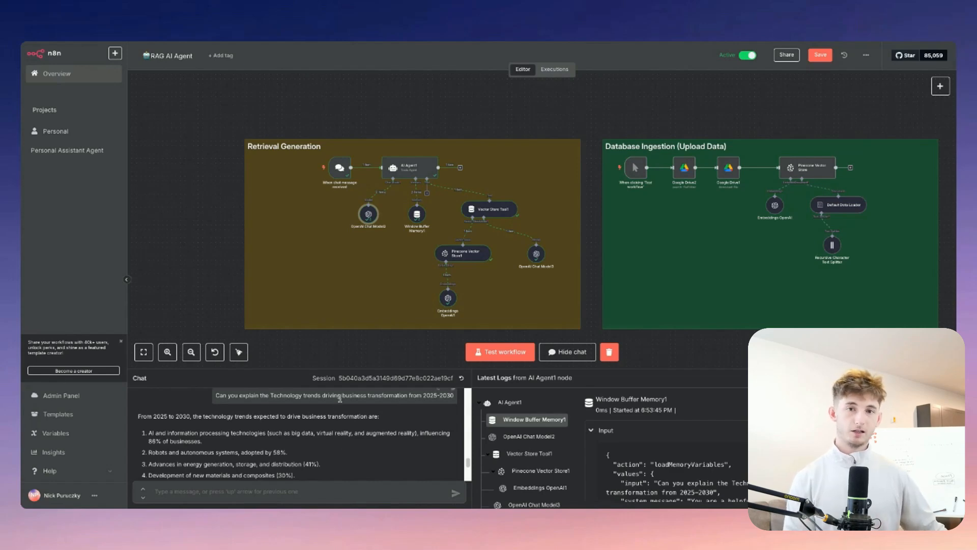
# Compare the percentages in the agent's chat answer with the bars of Figure 1.2 in the Future of Jobs report
pyautogui.scroll(1, 333, 433)
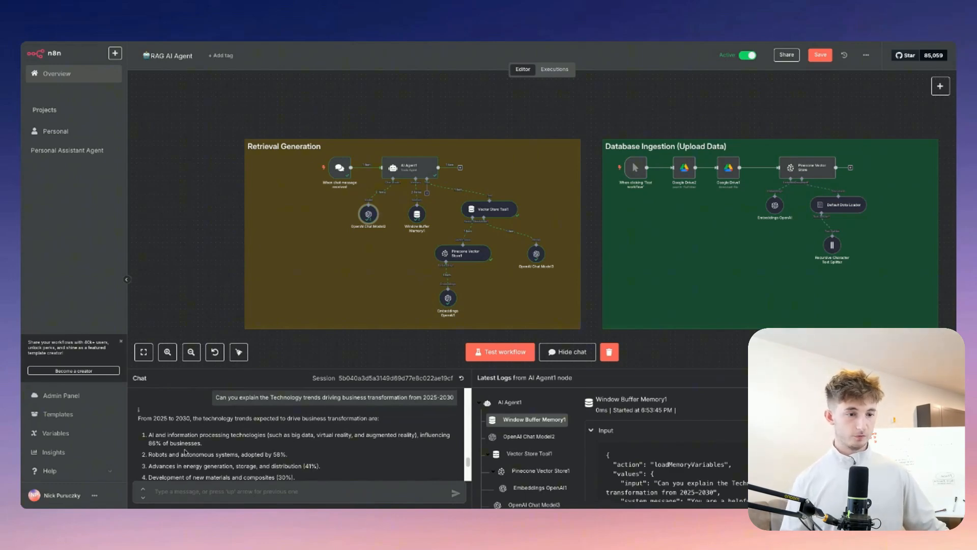
pyautogui.scroll(-1, 188, 448)
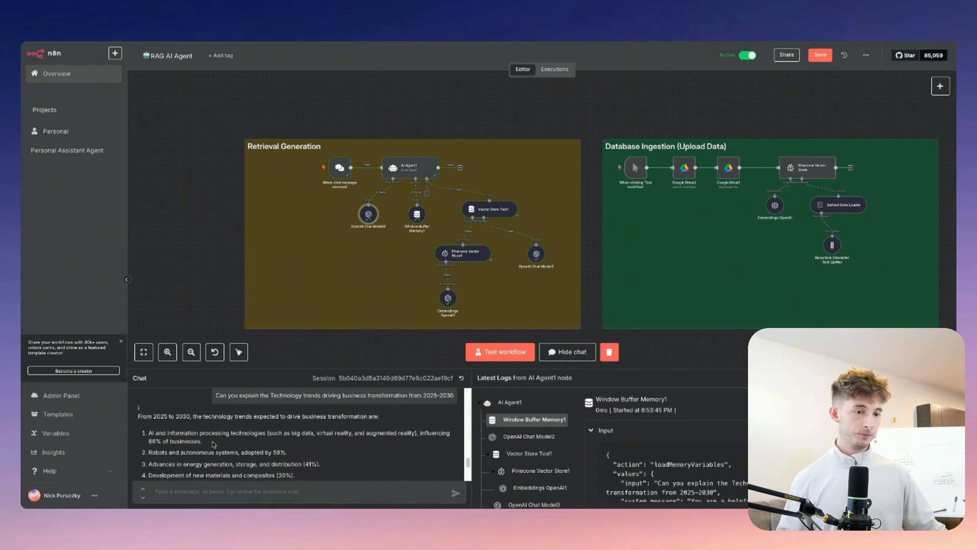
pyautogui.click(378, 43)
pyautogui.click(386, 316)
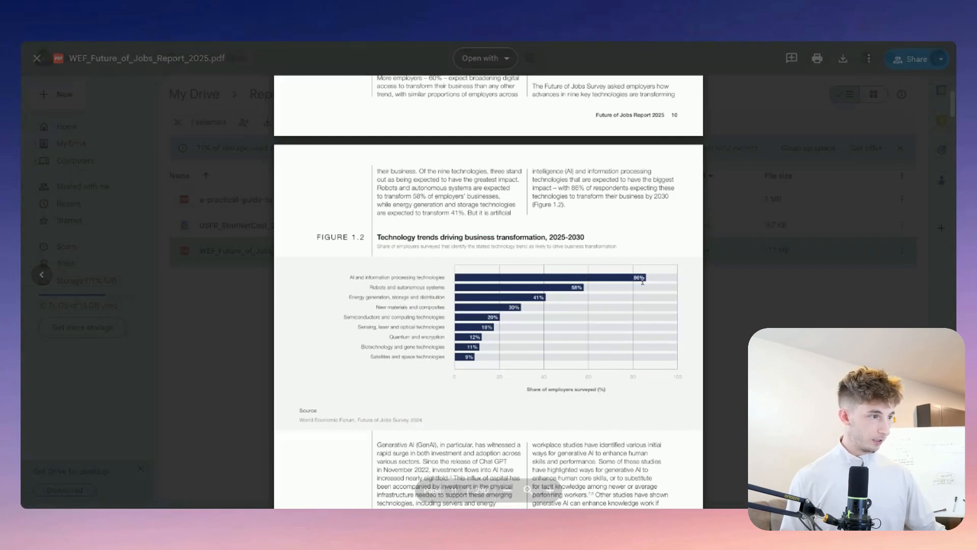
pyautogui.moveTo(642, 282); pyautogui.dragTo(446, 298)
pyautogui.click(331, 265)
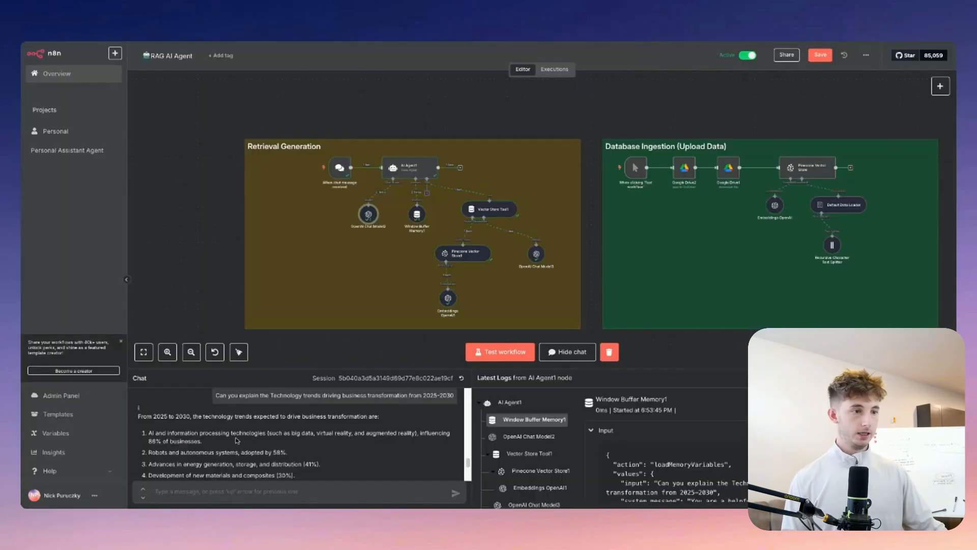
pyautogui.scroll(-2, 189, 435)
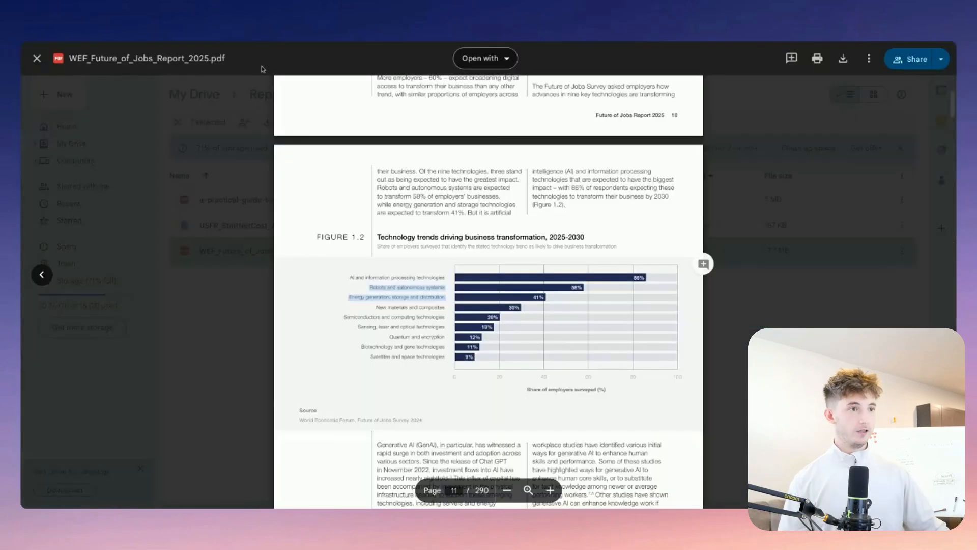
# Close the report, open USFR_StmtNetCost_20010930_20230930.csv, and examine its Agency Name column
pyautogui.press('Escape')
pyautogui.click(266, 226)
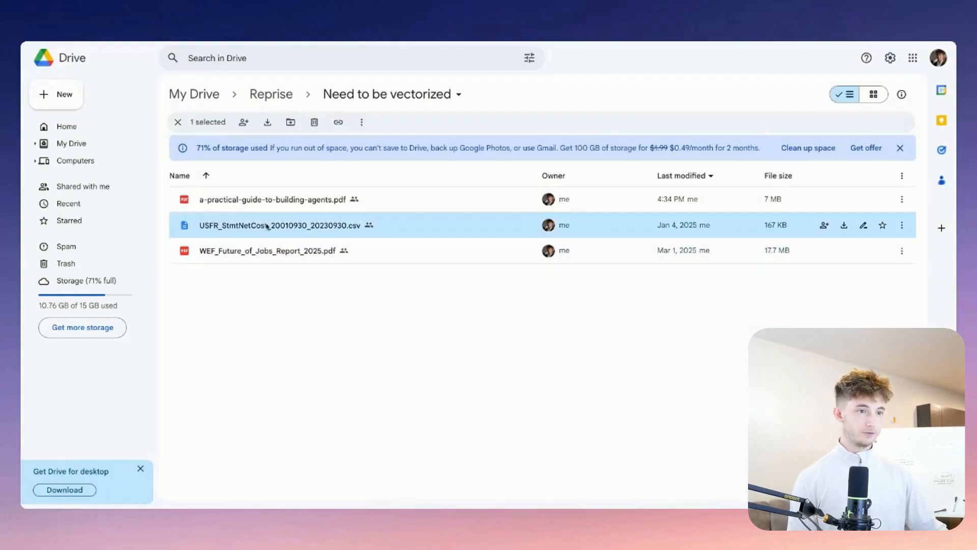
pyautogui.doubleClick(267, 226)
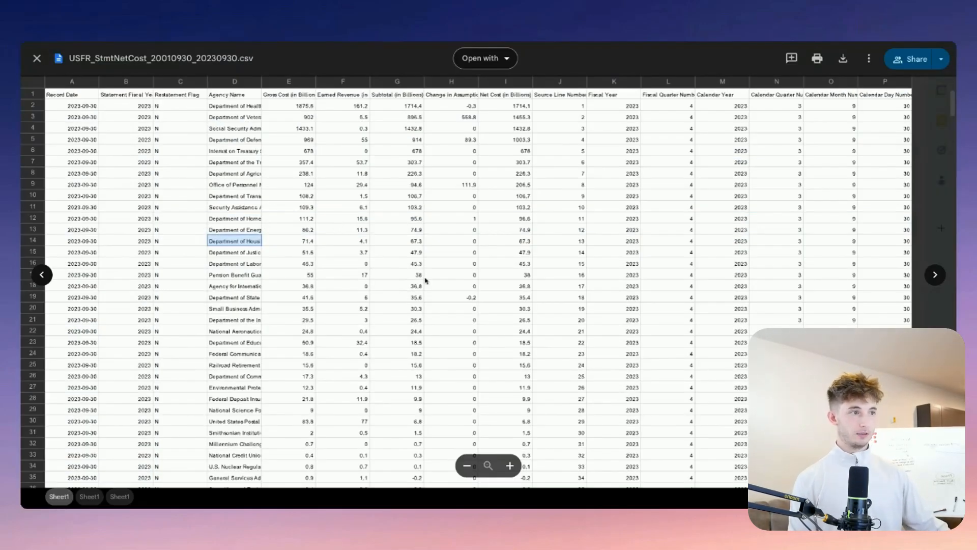
pyautogui.click(257, 82)
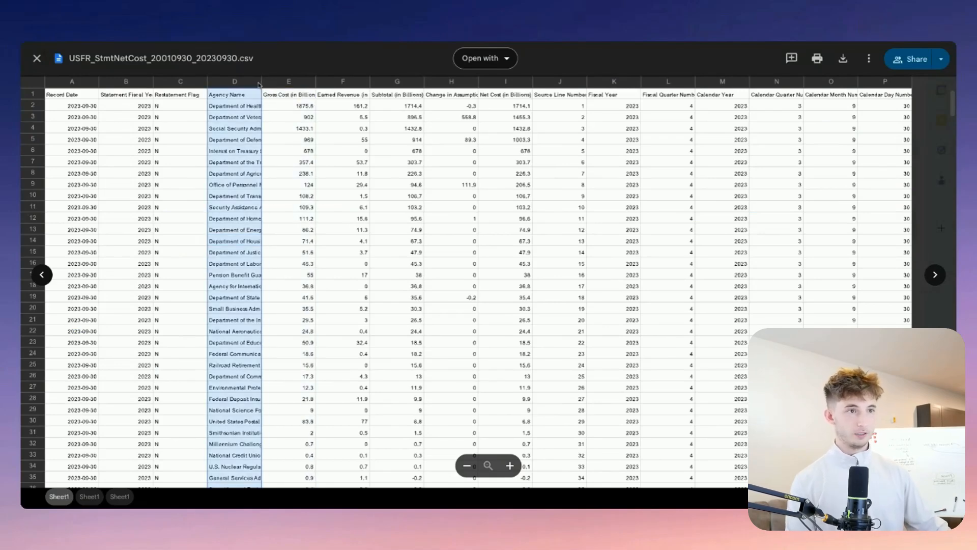
pyautogui.click(233, 106)
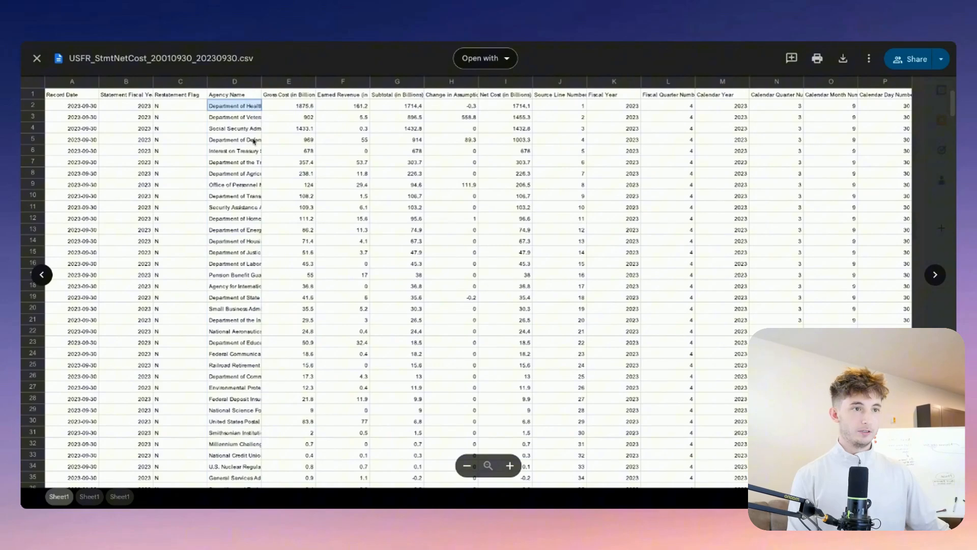
# Locate the Millennium Challenge Corporation in the CSV and ask the n8n agent "What was the Millennium Challenge Corporations fiscal year net cost?"
pyautogui.scroll(-20, 249, 327)
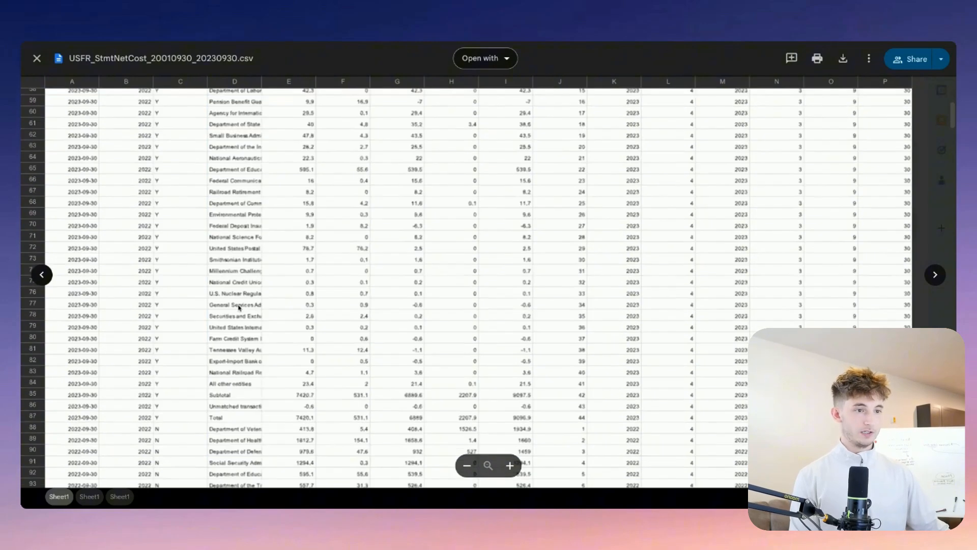
pyautogui.scroll(3, 252, 218)
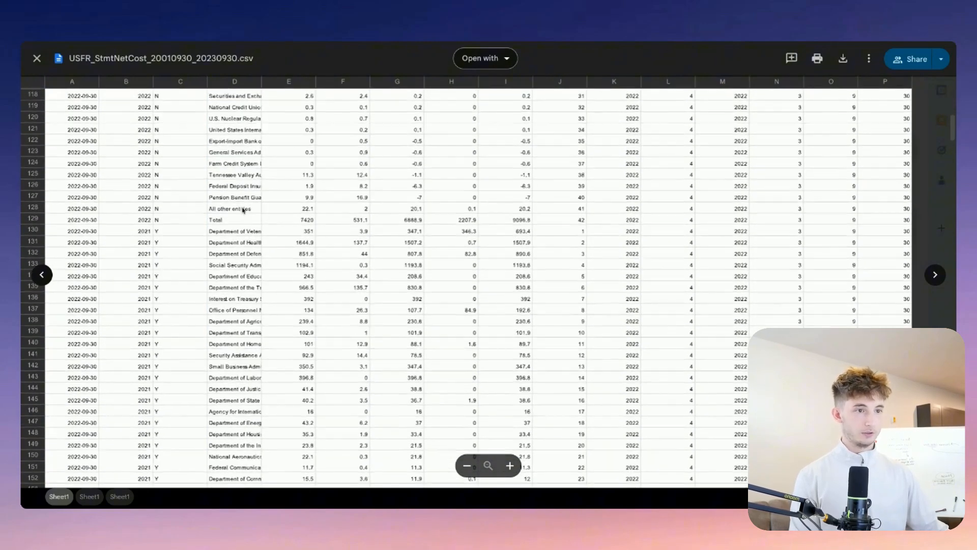
pyautogui.click(226, 186)
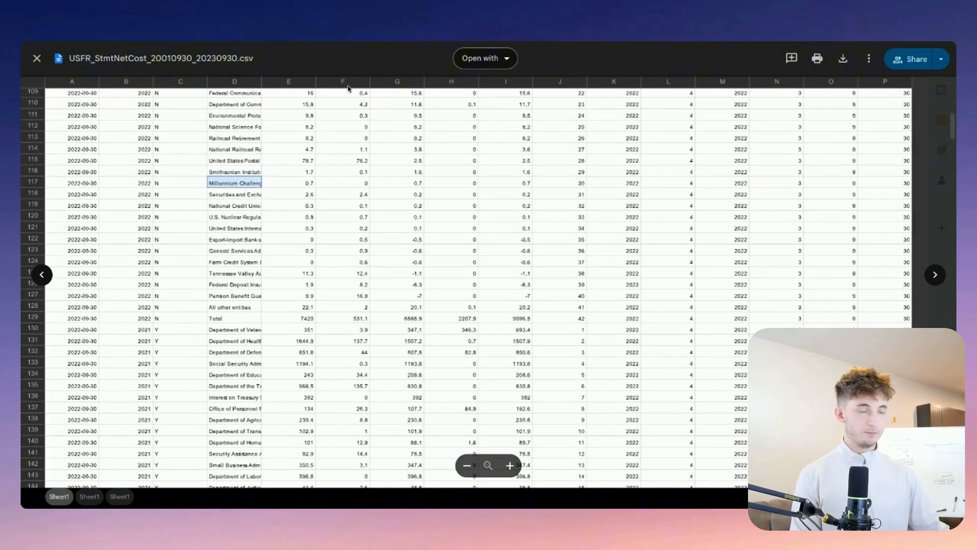
pyautogui.scroll(20, 300, 220)
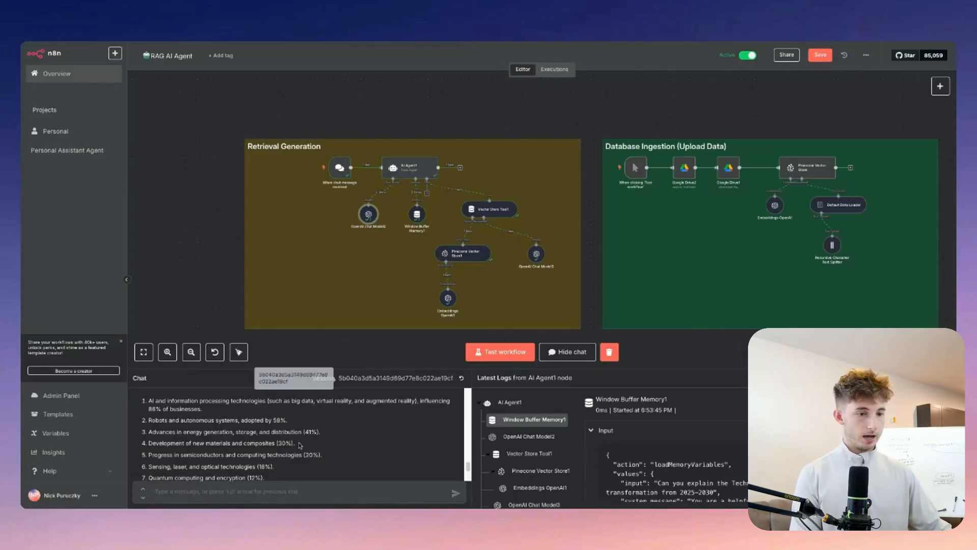
pyautogui.write('e Millennium Challenge Corporation')
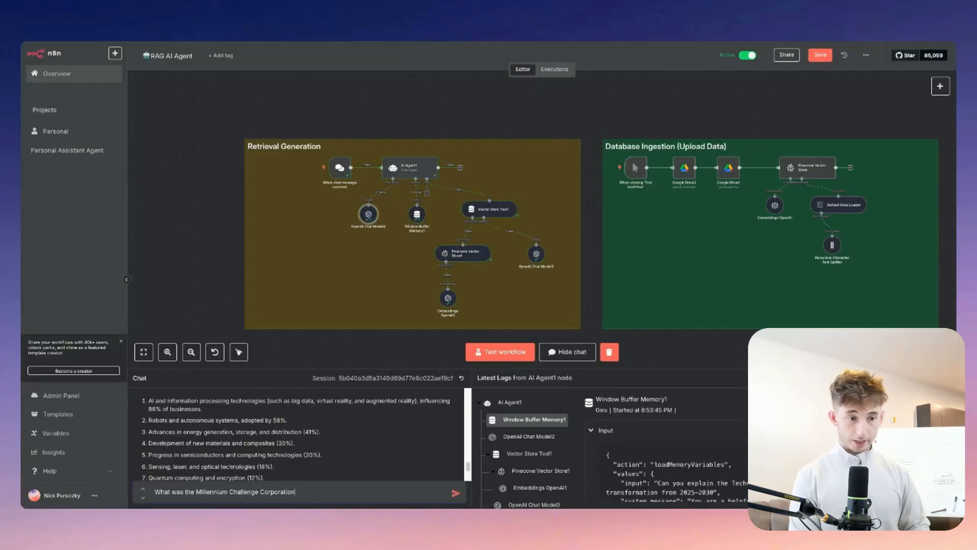
pyautogui.write('s fiscal year')
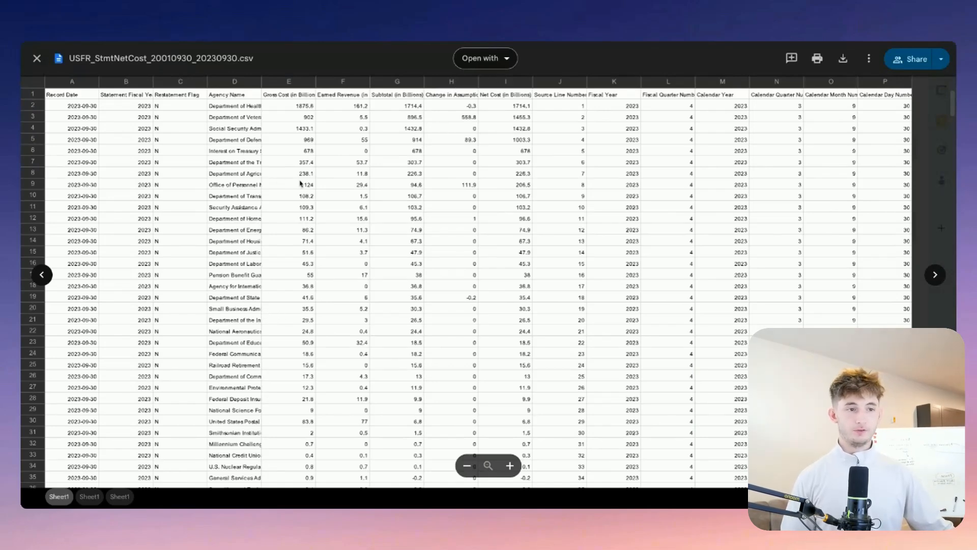
# Pick the Agency for International Development in the CSV and send the n8n chat message "What was the Agency for International Development gross cost in 2023?"
pyautogui.click(244, 289)
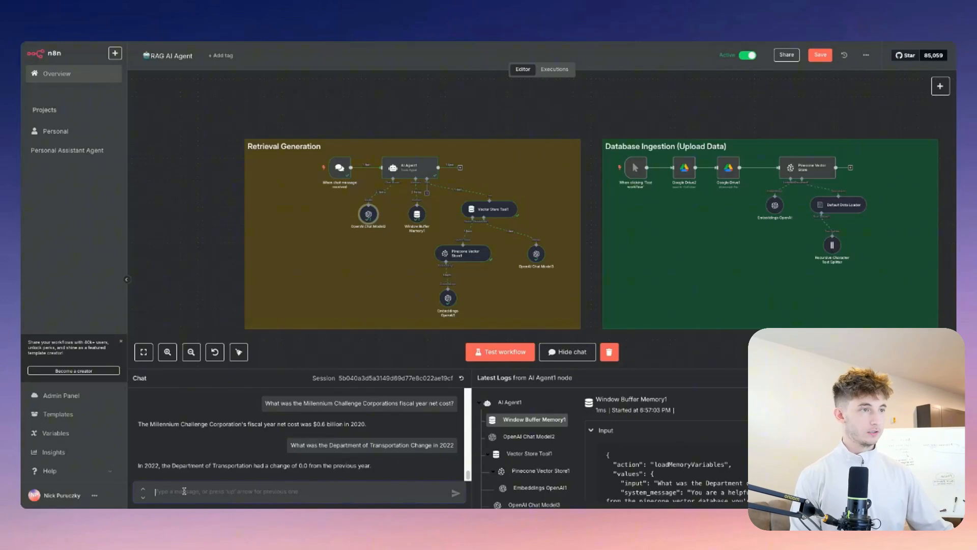
pyautogui.click(200, 484)
pyautogui.write('What ')
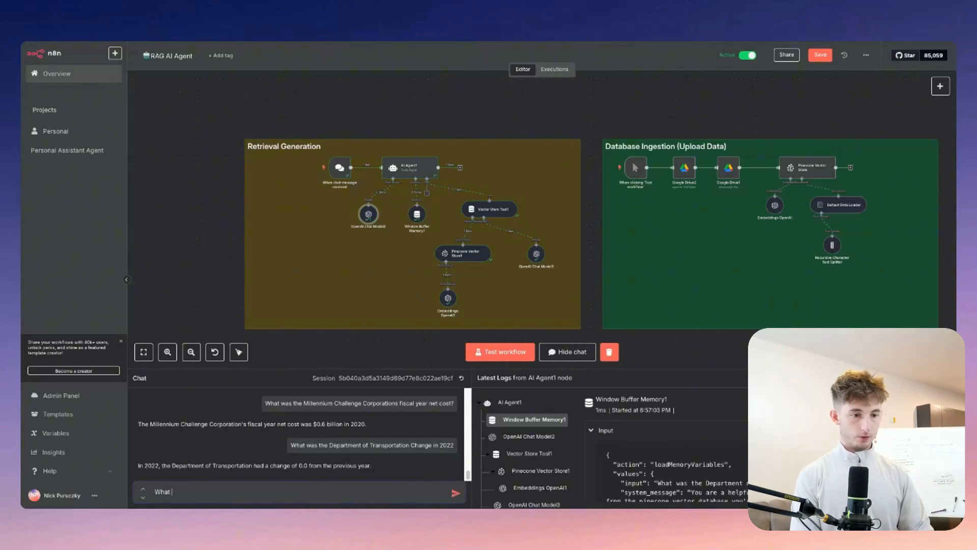
pyautogui.write('was the Agency for International Development')
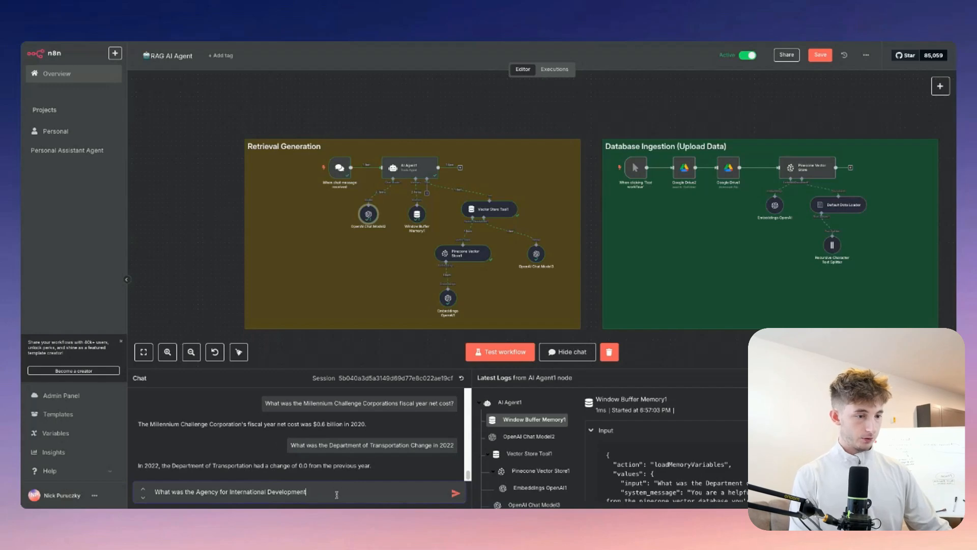
pyautogui.click(483, 44)
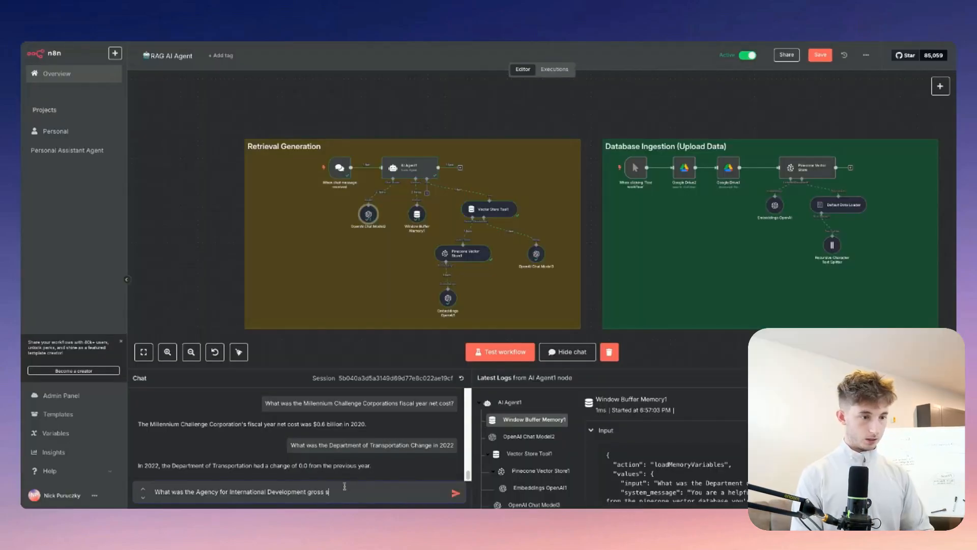
pyautogui.write('ost in 2023?')
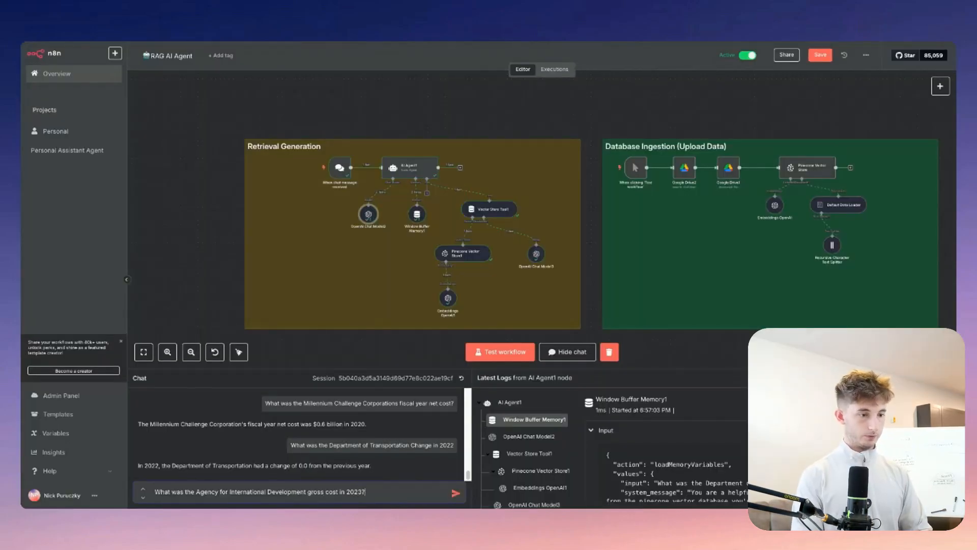
pyautogui.press('Return')
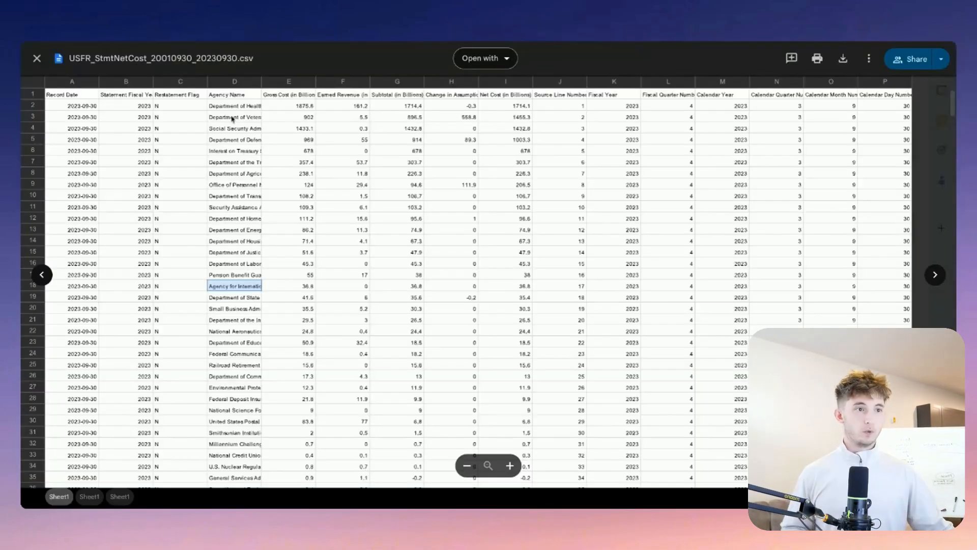
# Close the CSV, open a-practical-guide-to-building-agents.pdf in Google Drive, and go through it to the "Selecting your models" section
pyautogui.click(35, 59)
pyautogui.doubleClick(241, 200)
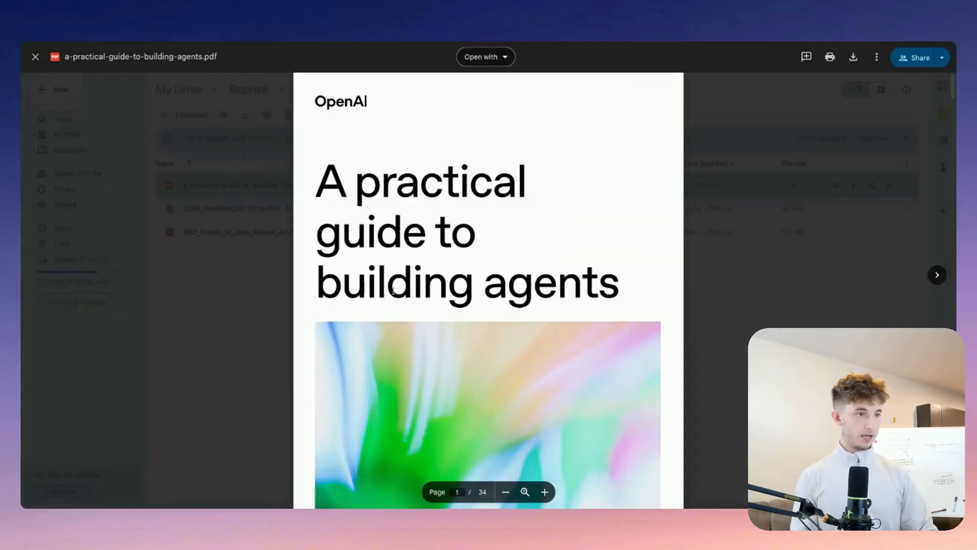
pyautogui.scroll(-20, 430, 279)
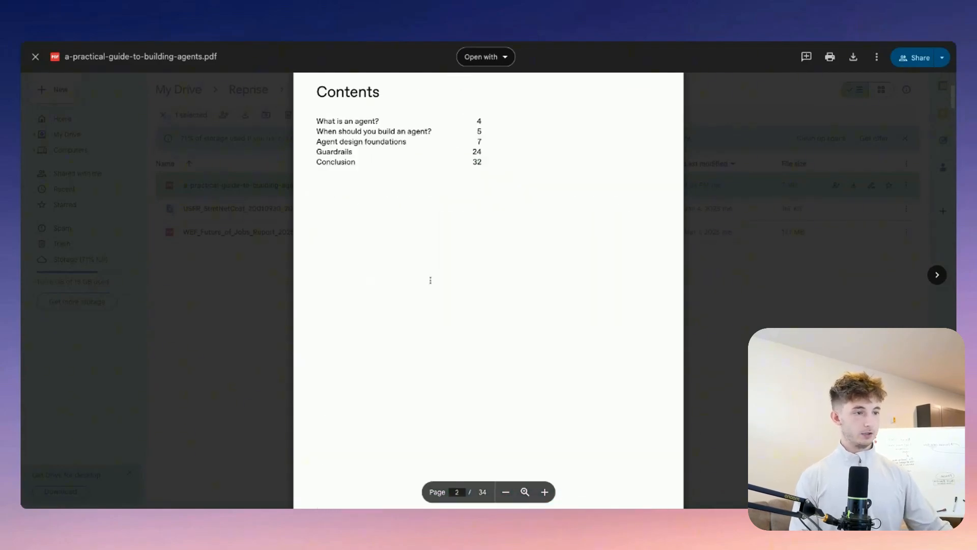
pyautogui.scroll(-20, 536, 212)
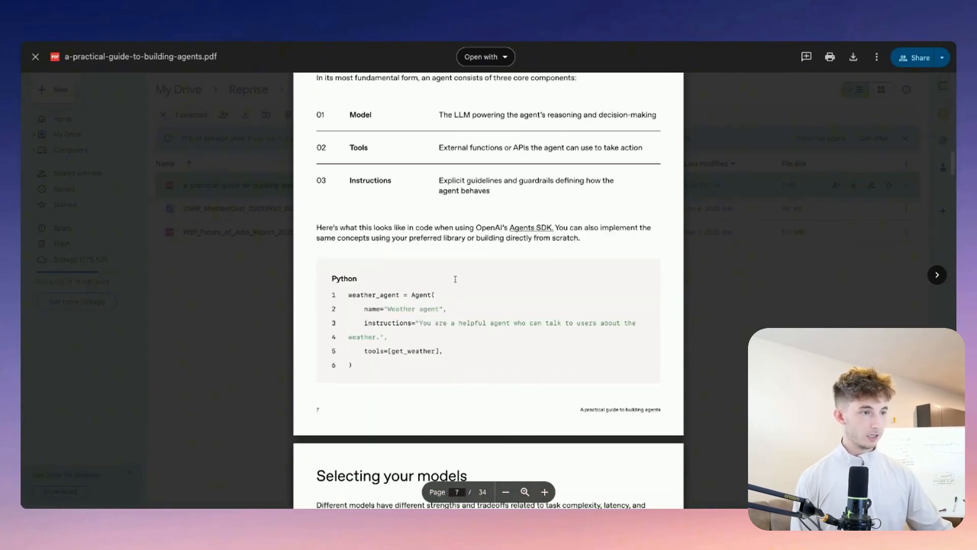
pyautogui.scroll(10, 468, 255)
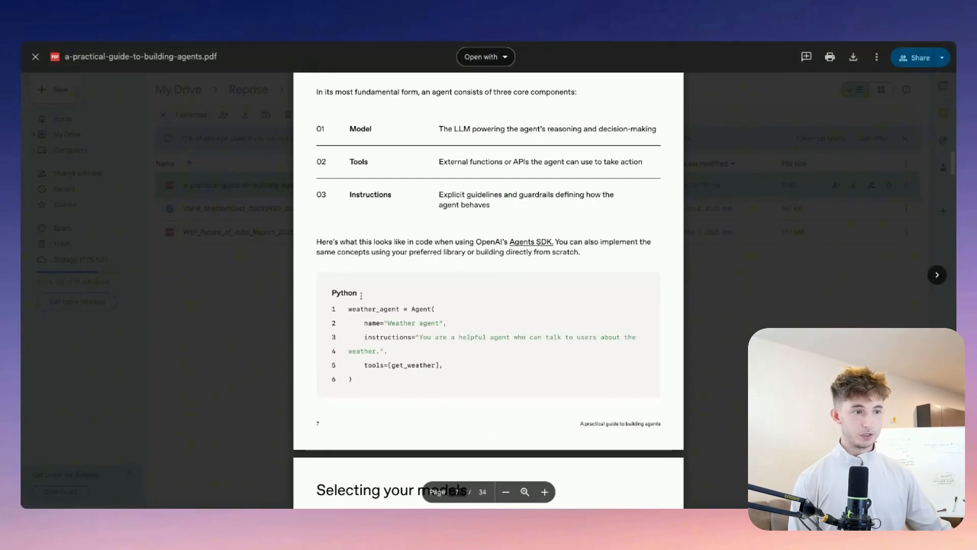
pyautogui.scroll(5, 364, 290)
pyautogui.scroll(-8, 447, 298)
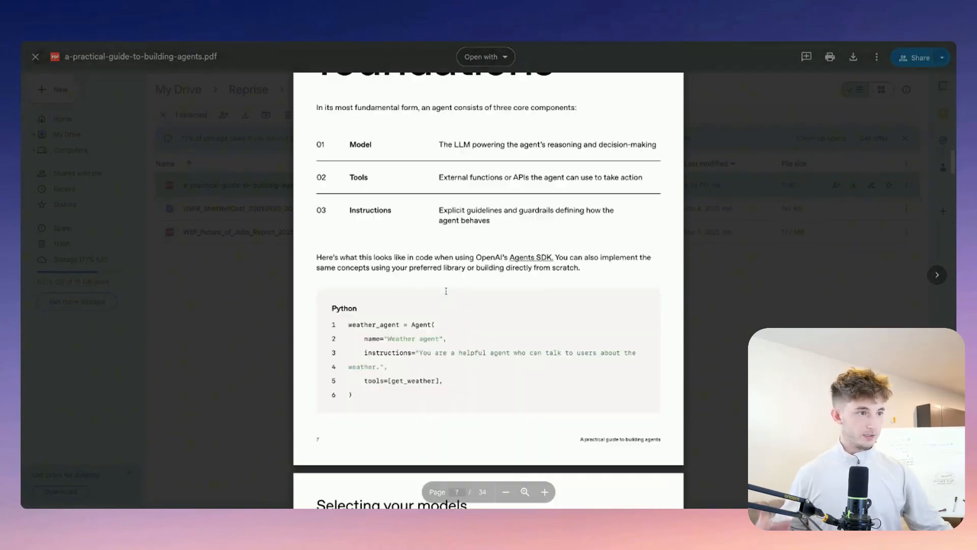
pyautogui.scroll(-5, 444, 285)
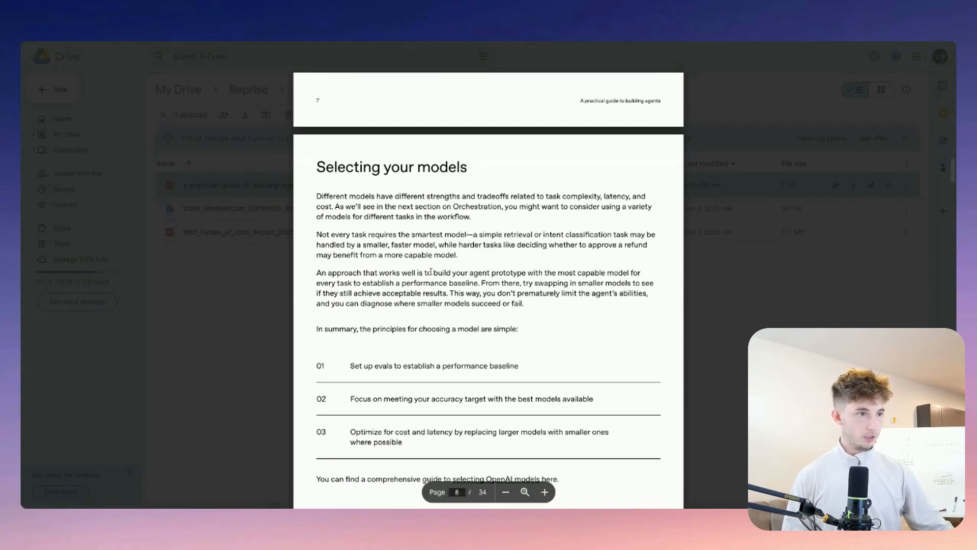
# Examine the "Defining tools" section and the Python example for equipping an agent with tools using the Agents SDK
pyautogui.scroll(-15, 413, 259)
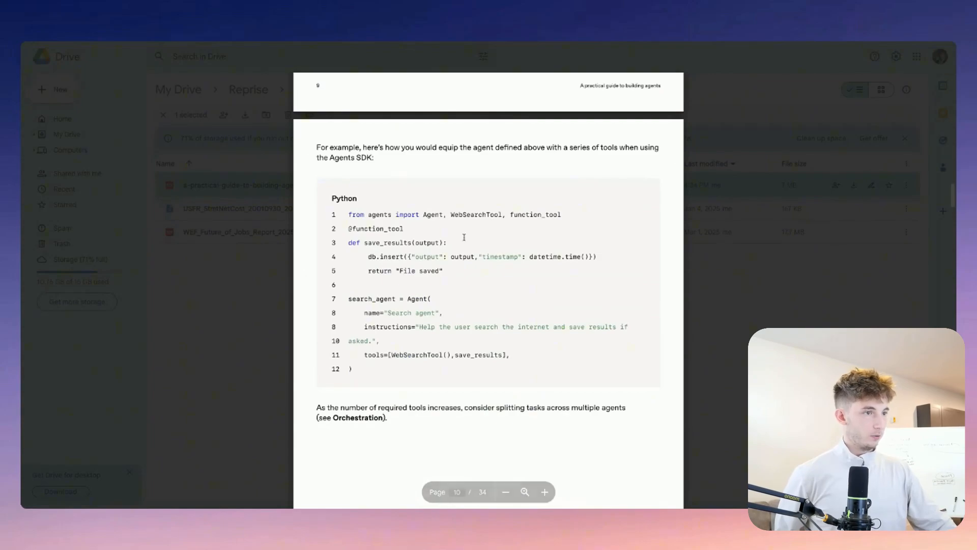
pyautogui.scroll(10, 422, 213)
pyautogui.scroll(-5, 438, 249)
pyautogui.scroll(-10, 438, 249)
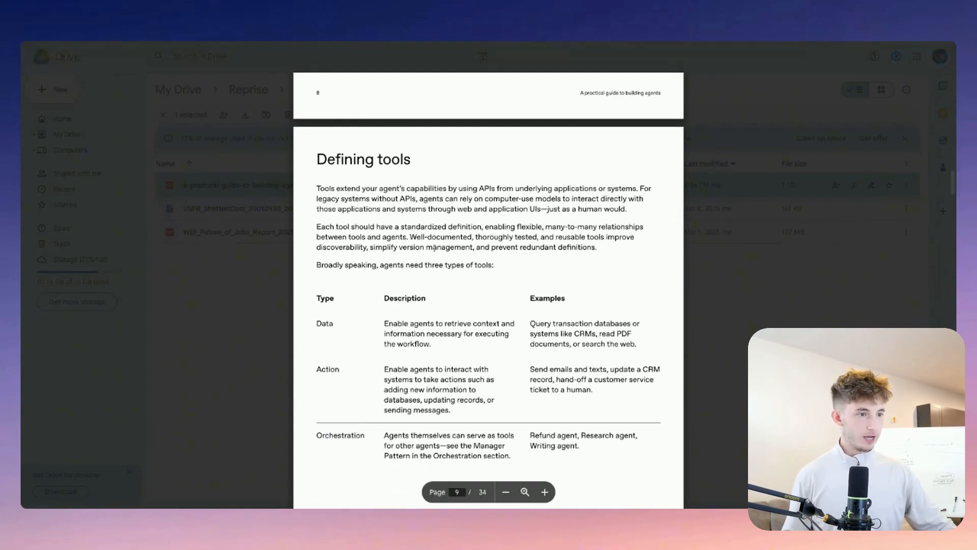
pyautogui.scroll(10, 423, 242)
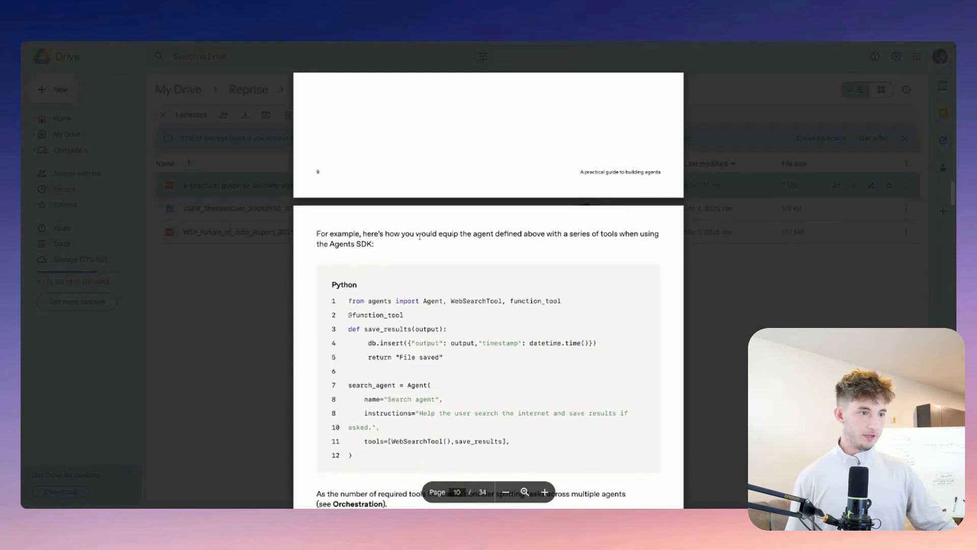
pyautogui.scroll(-11, 413, 252)
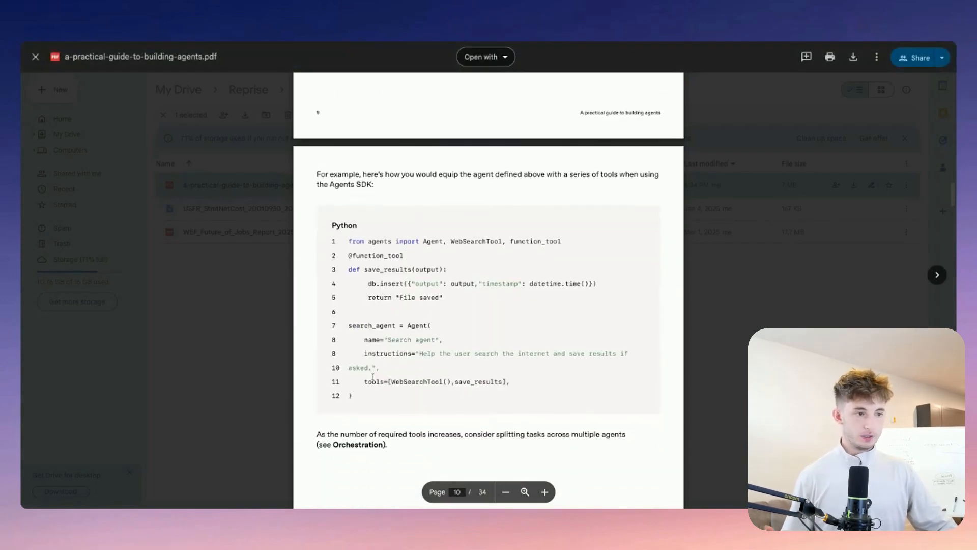
pyautogui.scroll(10, 358, 334)
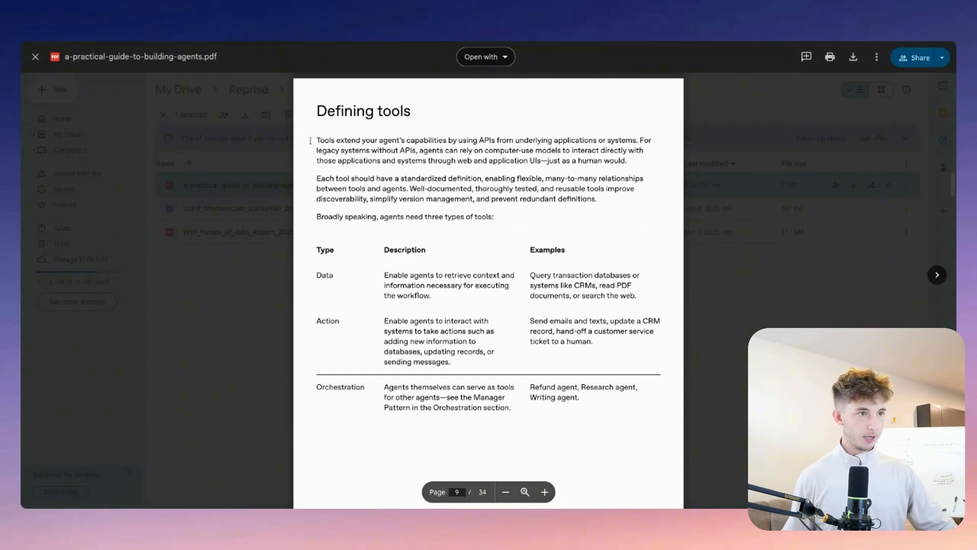
pyautogui.moveTo(310, 141); pyautogui.dragTo(528, 215)
pyautogui.click(526, 216)
pyautogui.scroll(-1, 402, 267)
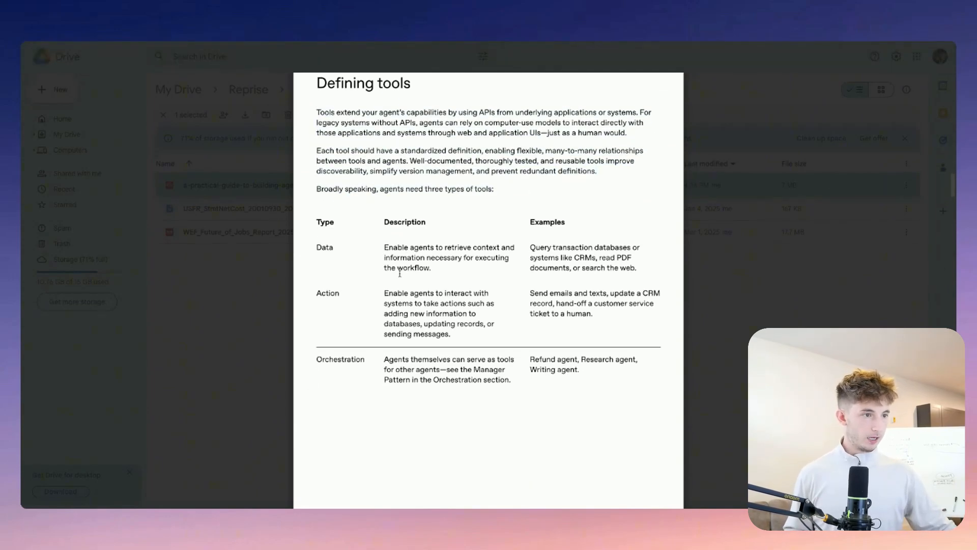
pyautogui.scroll(-5, 361, 264)
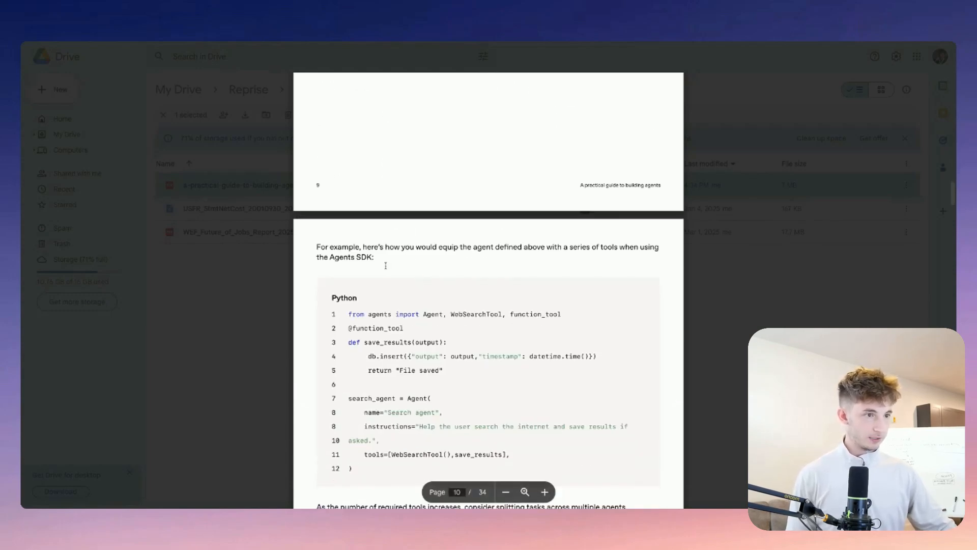
pyautogui.moveTo(330, 297); pyautogui.dragTo(365, 296)
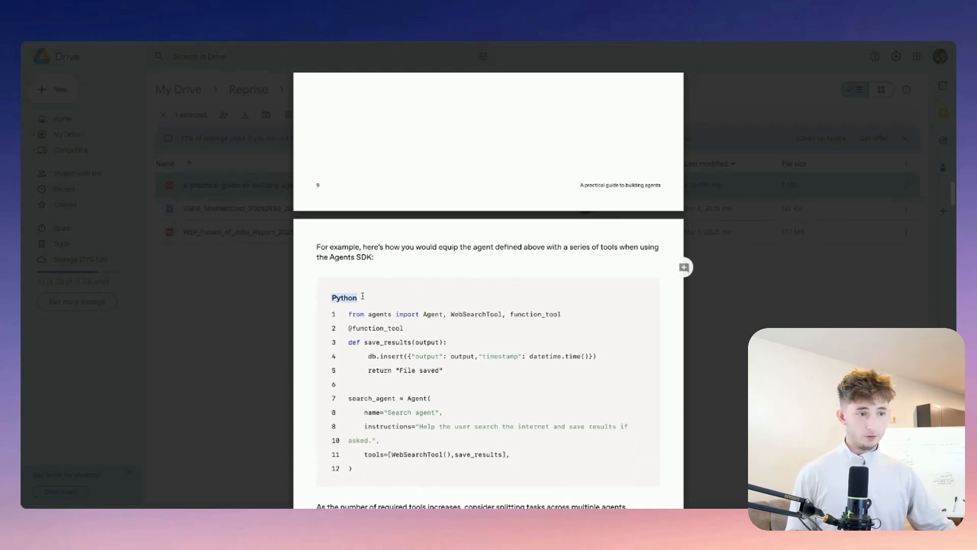
pyautogui.scroll(7, 361, 270)
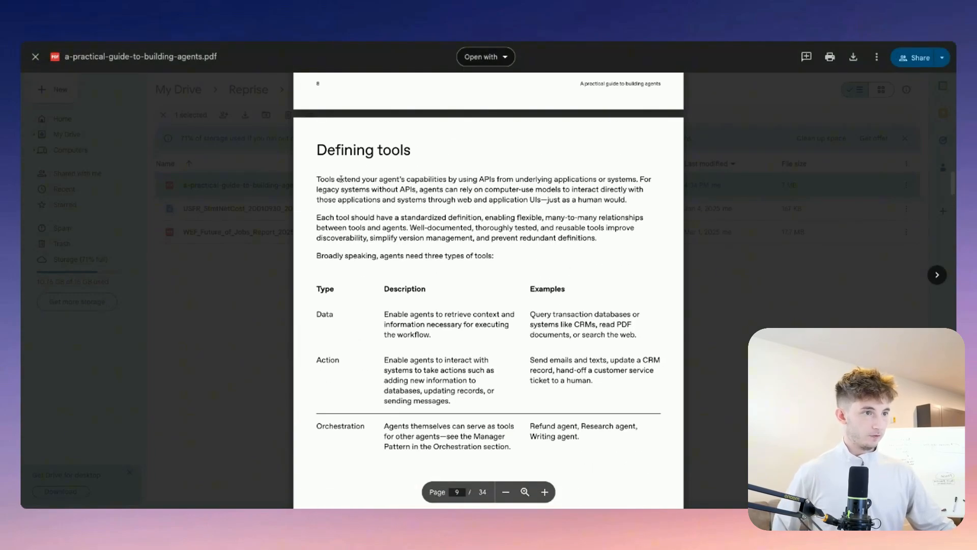
# Switch to the n8n chat and ask the agent "What is the python code for Defining tools for the agents sdk?"
pyautogui.doubleClick(317, 149)
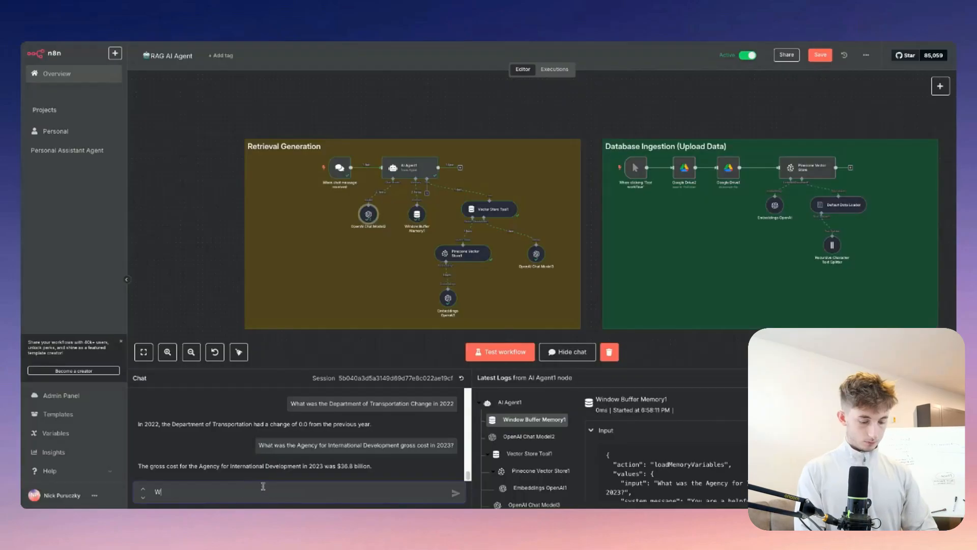
pyautogui.write('hat is the puyt')
pyautogui.press('BackSpace')
pyautogui.press('BackSpace')
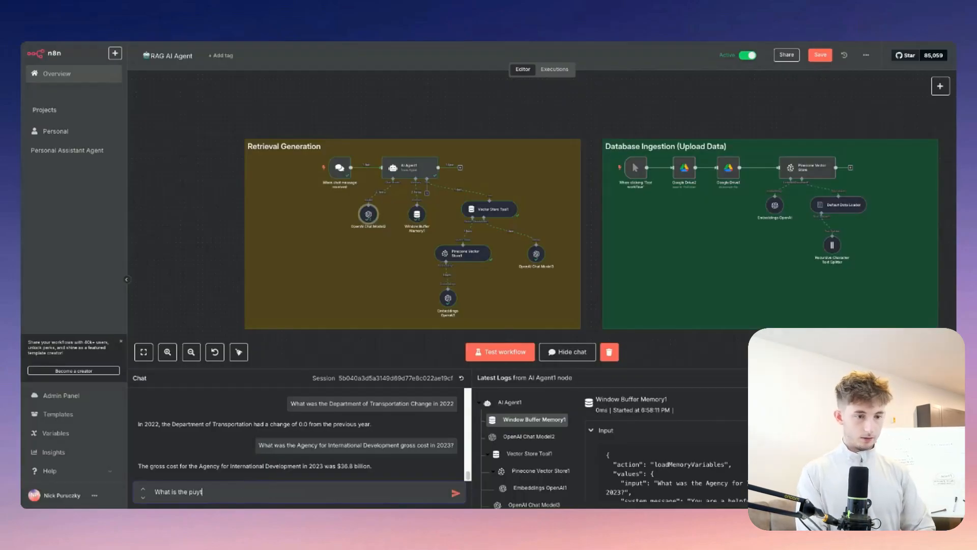
pyautogui.write('thon code for Defining tools')
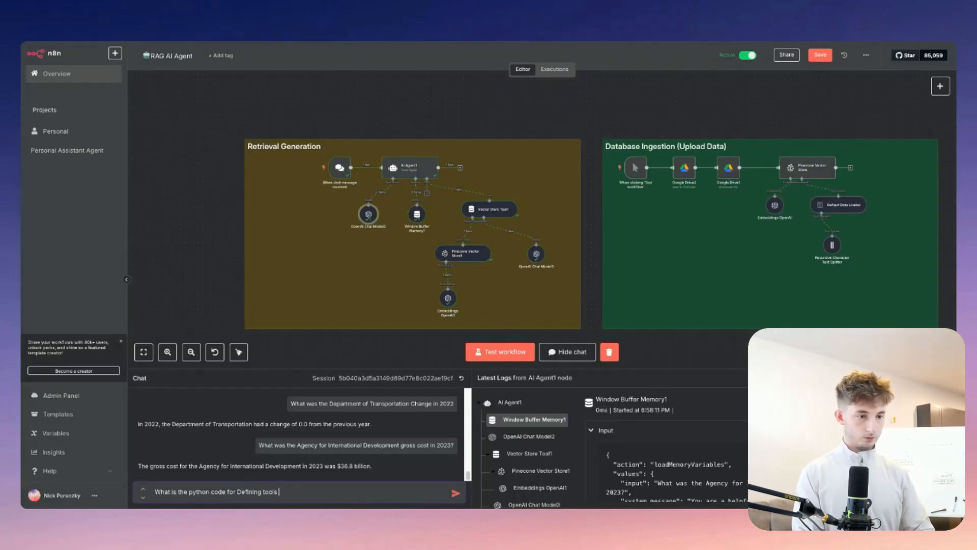
pyautogui.write(' for the agents sdk')
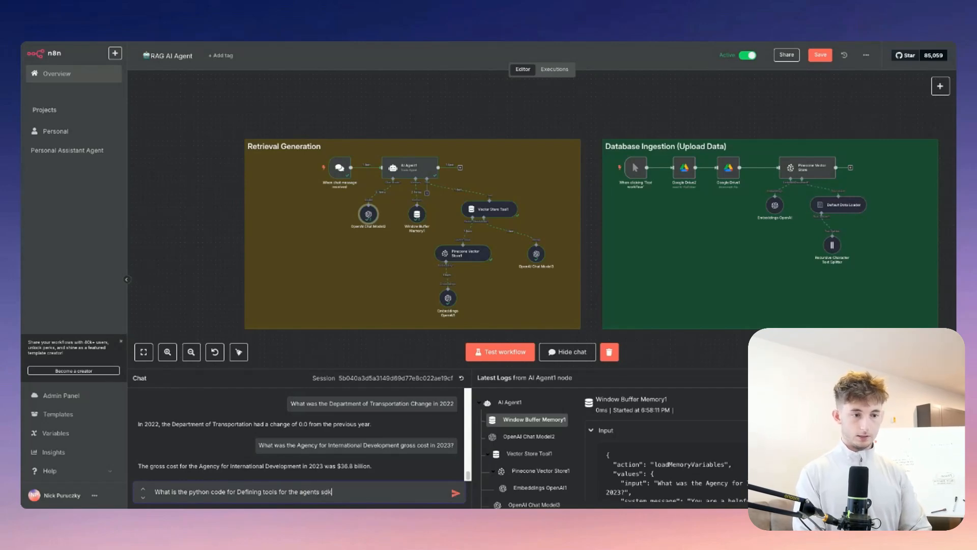
pyautogui.write('?')
pyautogui.press('Return')
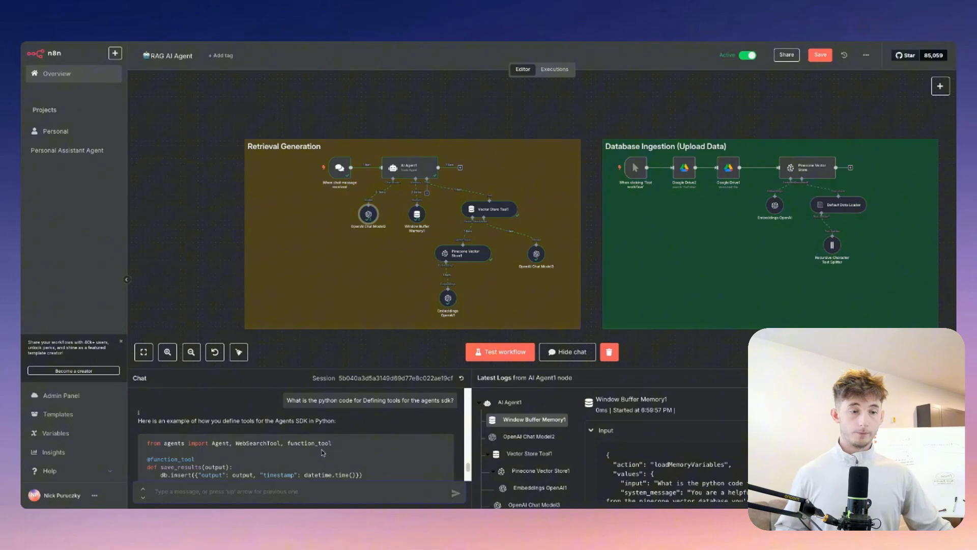
# Enlarge the chat area and compare the agent's Python code with the Agents SDK example on page 10 of the PDF
pyautogui.scroll(1, 287, 435)
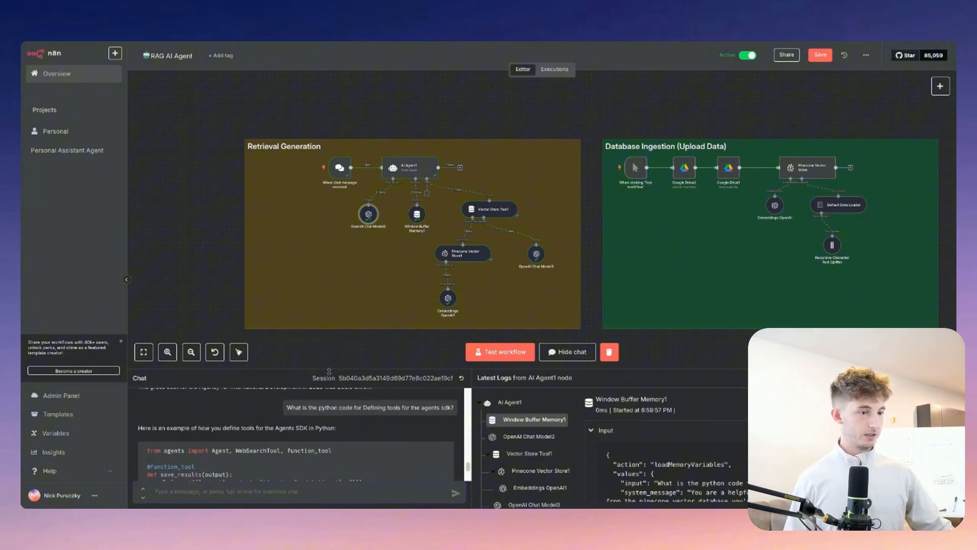
pyautogui.moveTo(329, 371); pyautogui.dragTo(328, 162)
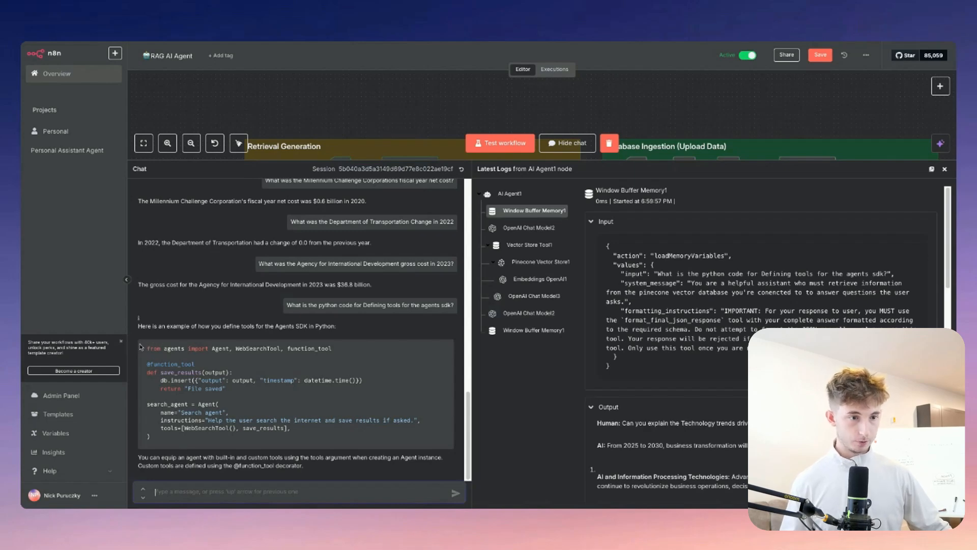
pyautogui.moveTo(147, 348); pyautogui.dragTo(332, 348)
pyautogui.hotkey('ctrl', 'Tab')
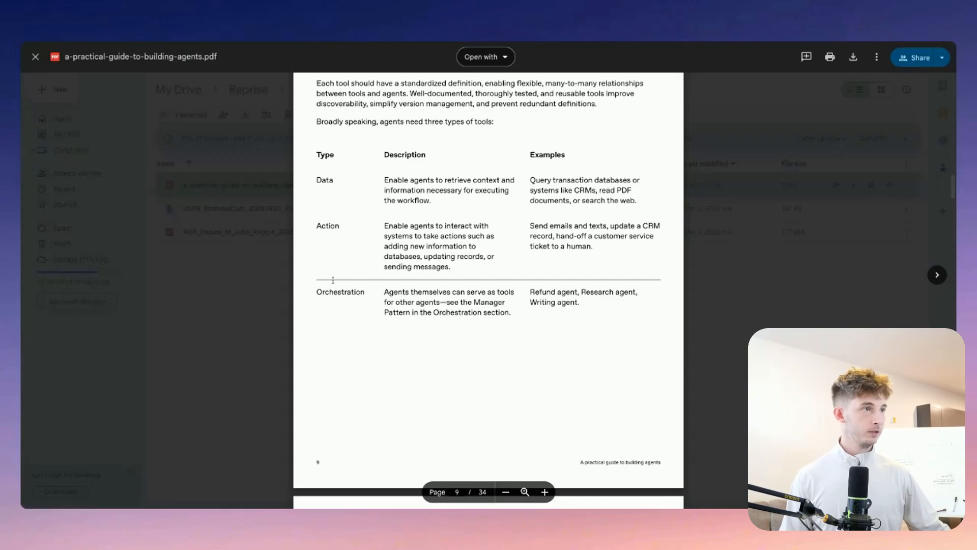
pyautogui.scroll(-6, 441, 304)
pyautogui.tripleClick(341, 240)
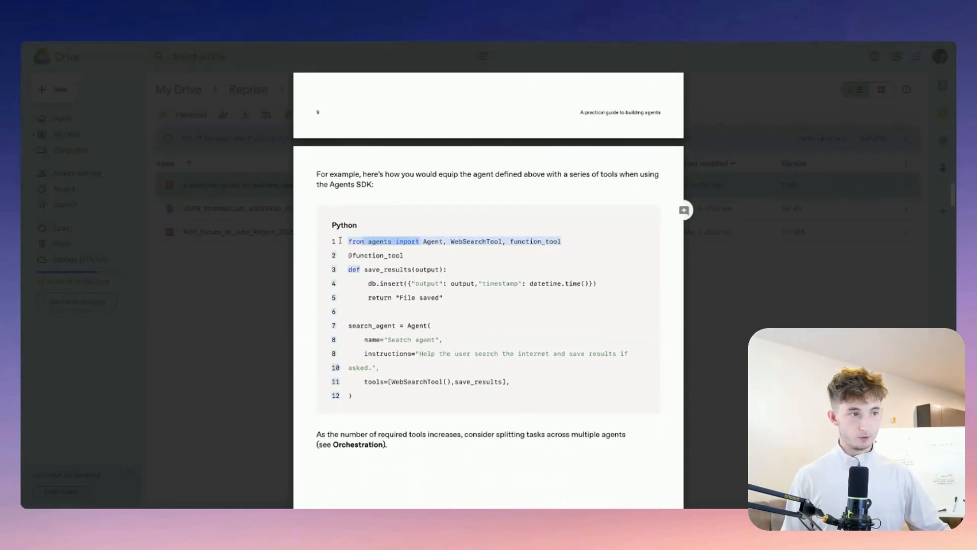
pyautogui.moveTo(340, 239); pyautogui.dragTo(405, 417)
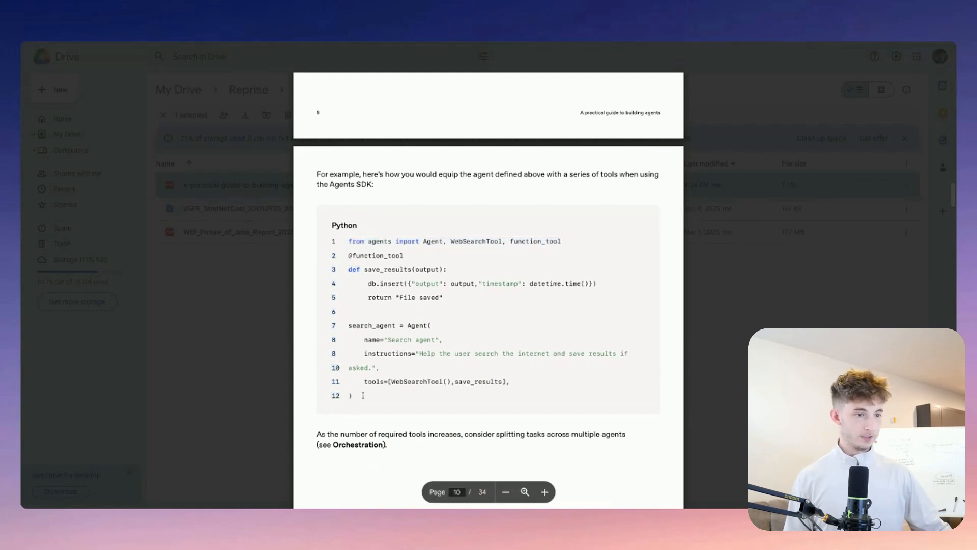
pyautogui.hotkey('ctrl', 'Tab')
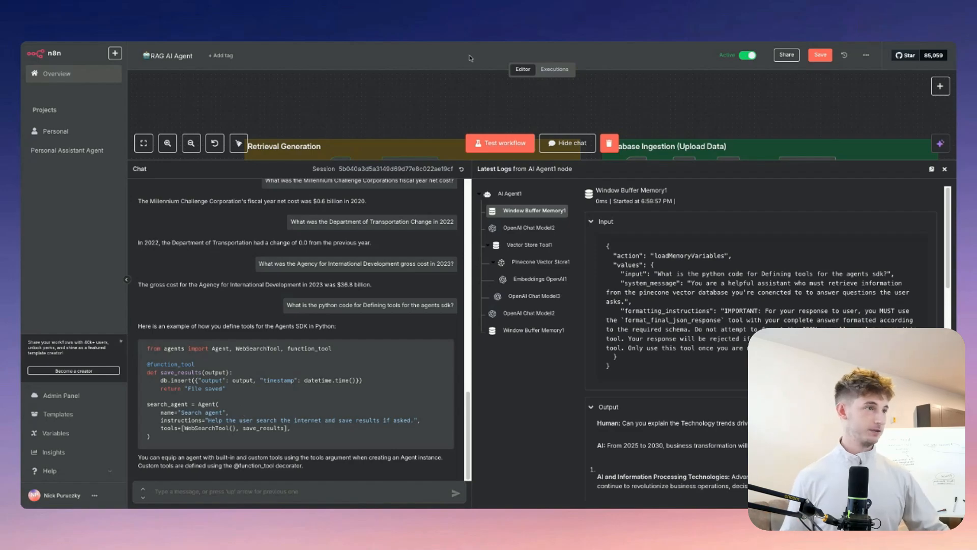
# Return to the PDF and go through it past "Single-agent systems" to the "Multi-agent systems" section
pyautogui.hotkey('ctrl', 'Tab')
pyautogui.scroll(-15, 426, 340)
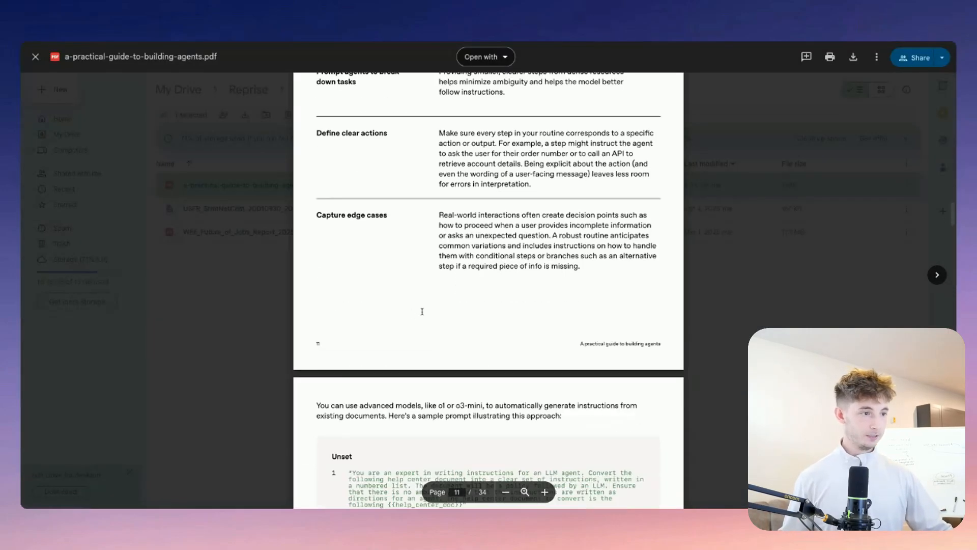
pyautogui.scroll(-15, 448, 276)
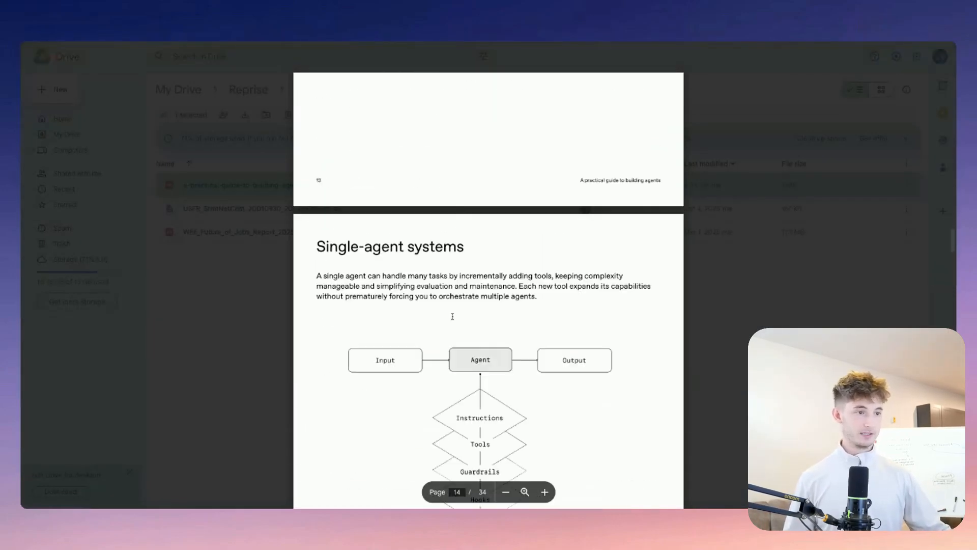
pyautogui.scroll(1, 344, 99)
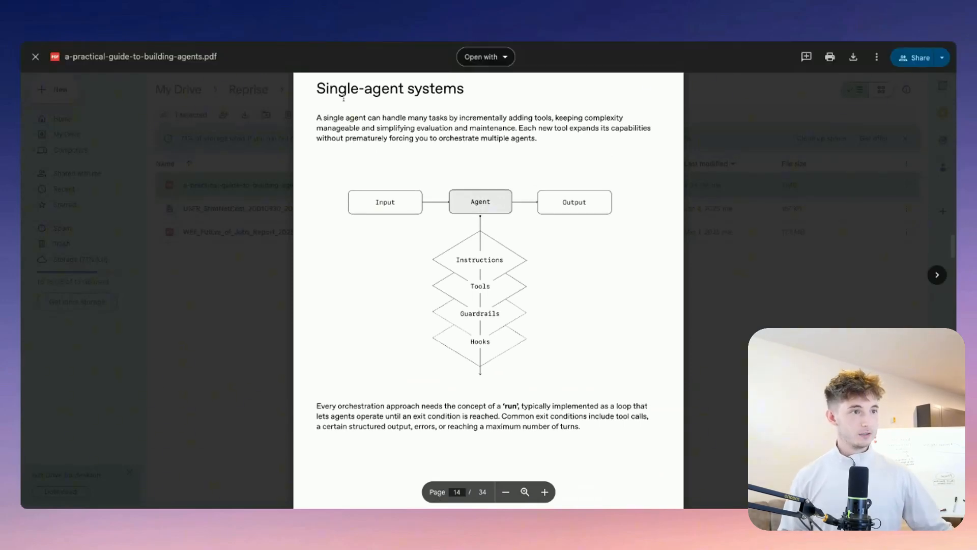
pyautogui.tripleClick(318, 89)
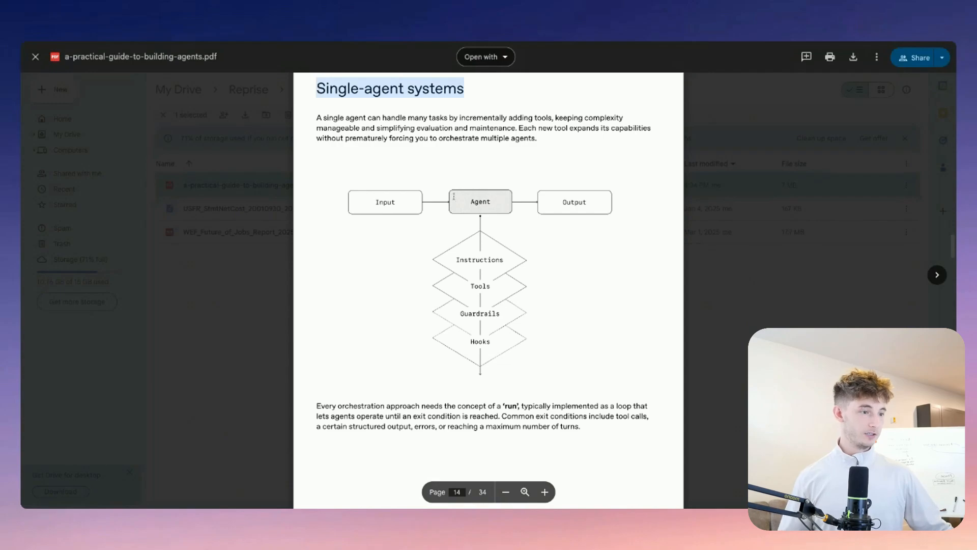
pyautogui.scroll(5, 461, 290)
pyautogui.scroll(-20, 480, 275)
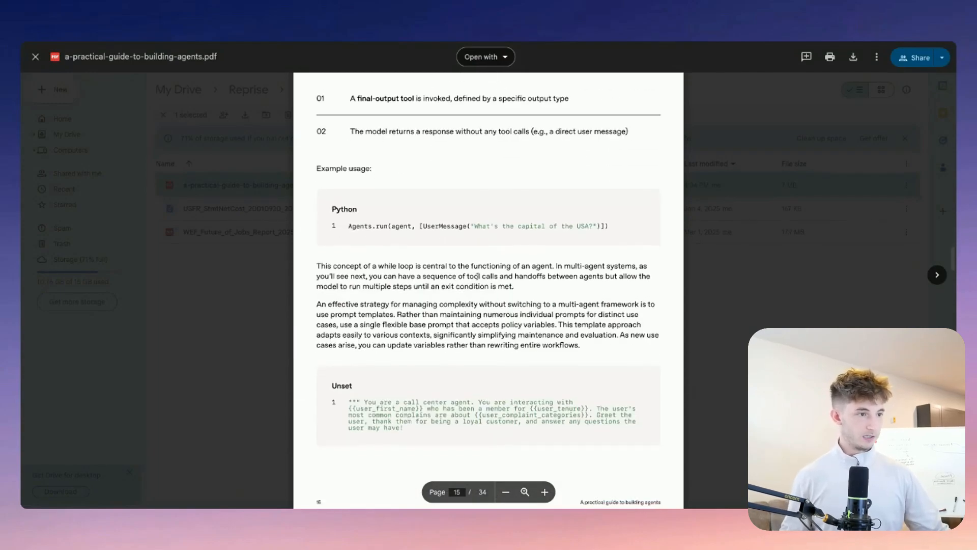
pyautogui.scroll(-7, 475, 275)
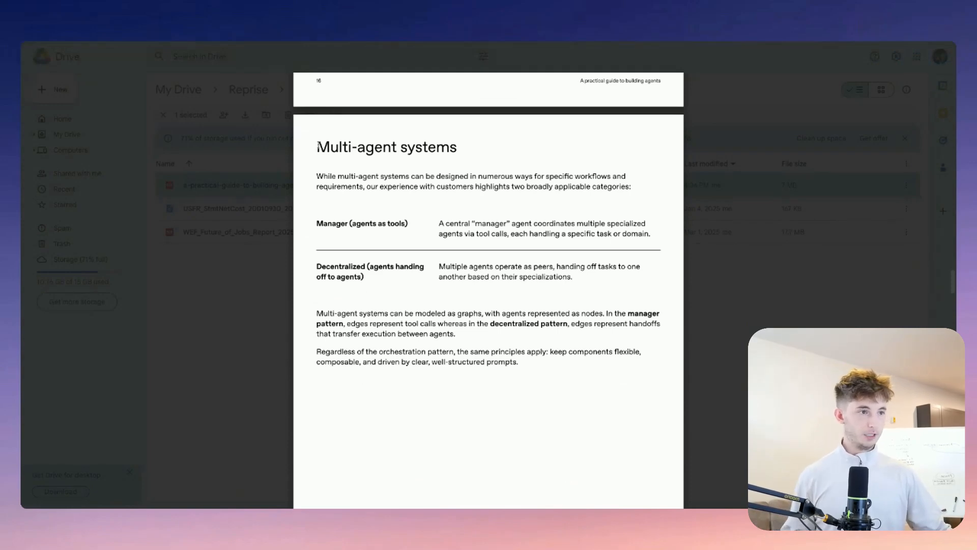
# Copy the "Multi-agent systems" heading and ask the agent in a fresh n8n chat session "Explain Multi-agent systems for me as much as possible"
pyautogui.moveTo(317, 146); pyautogui.dragTo(458, 147)
pyautogui.hotkey('ctrl', 'c')
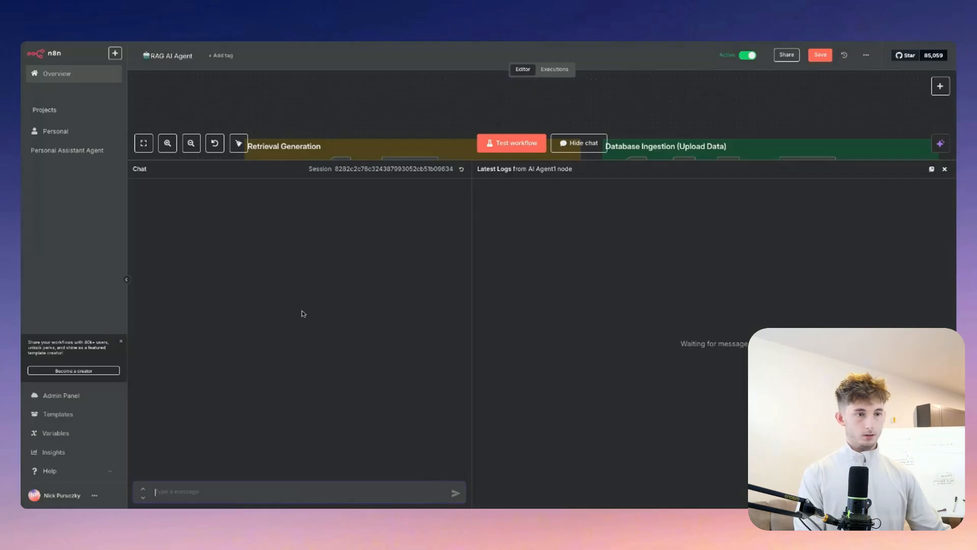
pyautogui.write('Explain')
pyautogui.hotkey('ctrl', 'v')
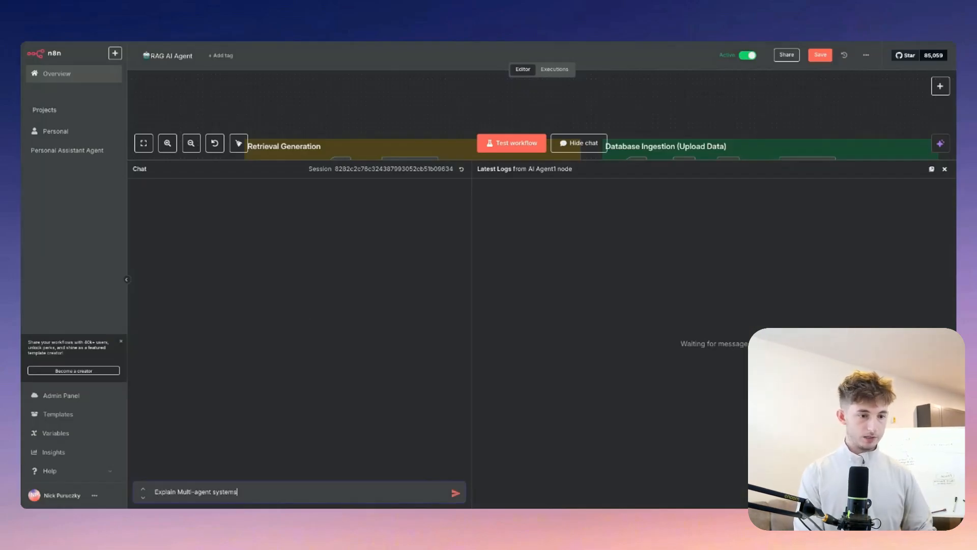
pyautogui.write('for me as mu')
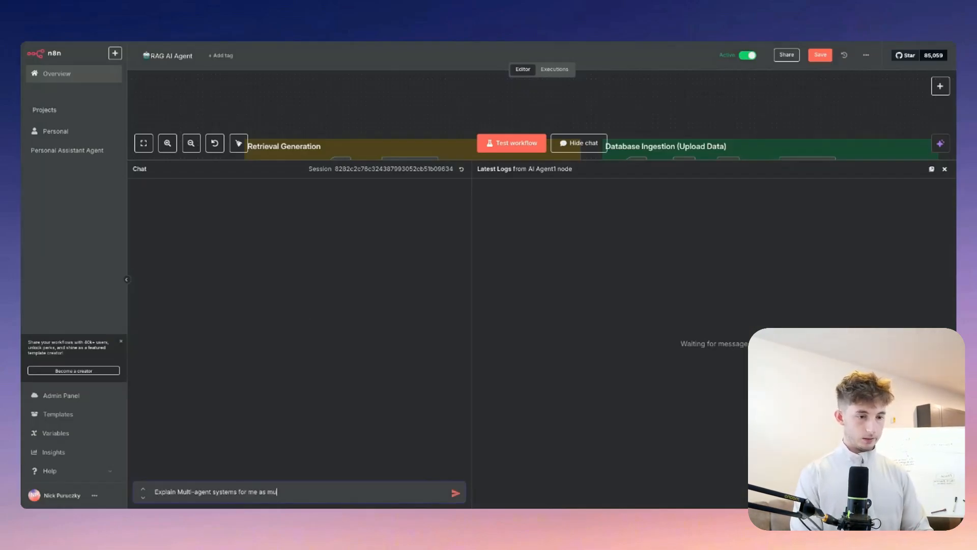
pyautogui.write('ch as possible')
pyautogui.press('Return')
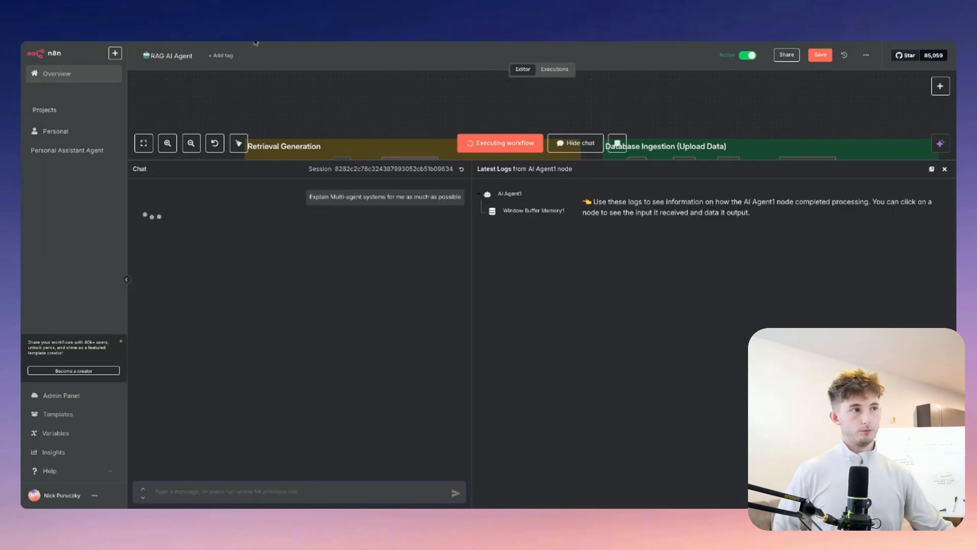
# Check the agent's answer against the Manager and Decentralized categories in the PDF's "Multi-agent systems" section
pyautogui.click(256, 42)
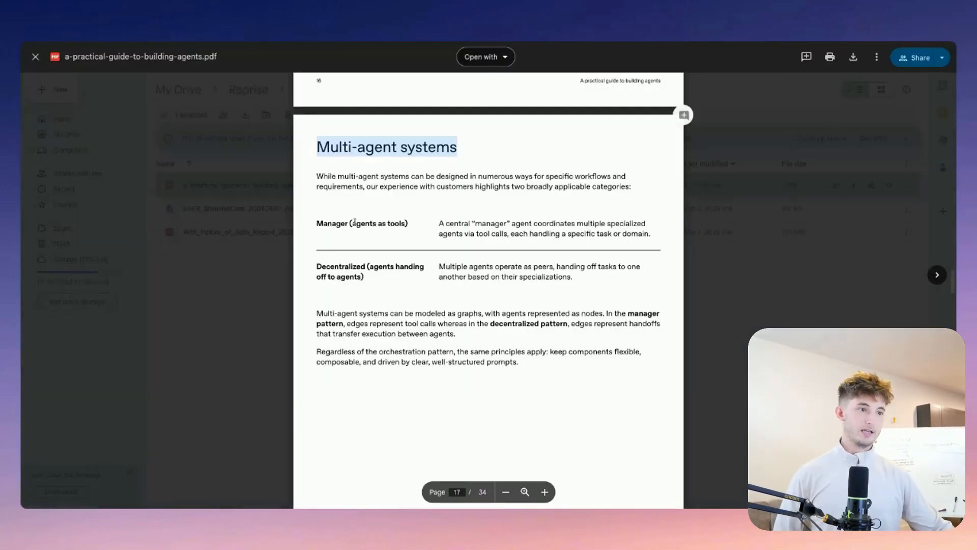
pyautogui.click(317, 224)
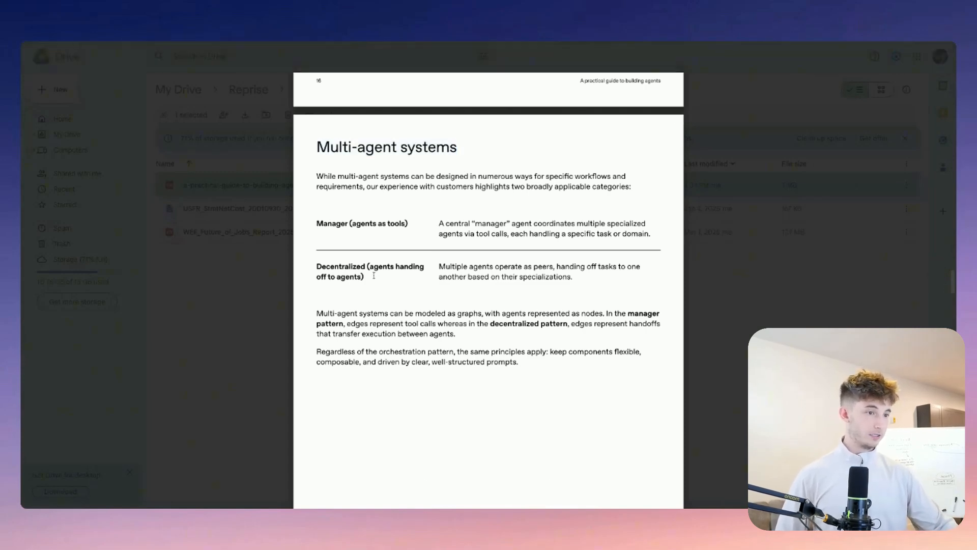
pyautogui.scroll(-10, 383, 290)
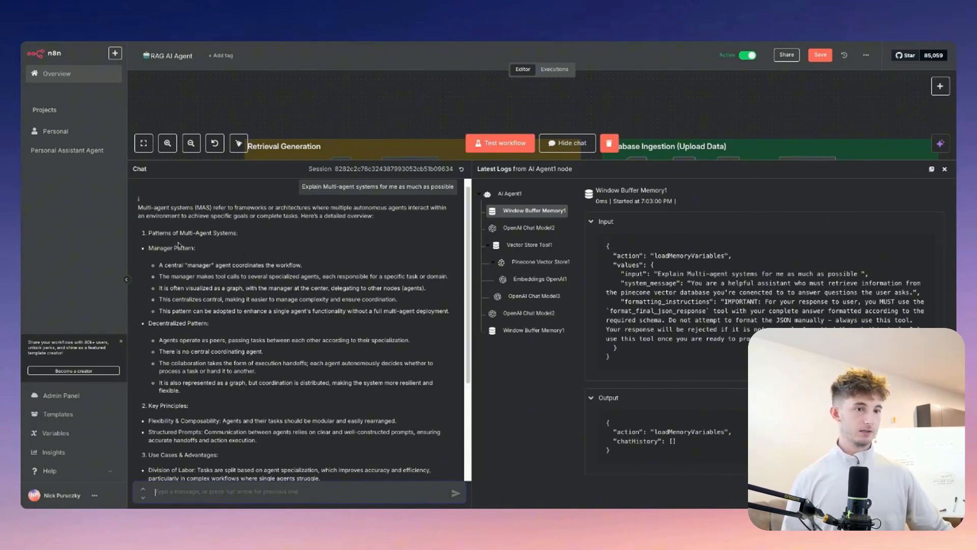
pyautogui.scroll(-1, 227, 241)
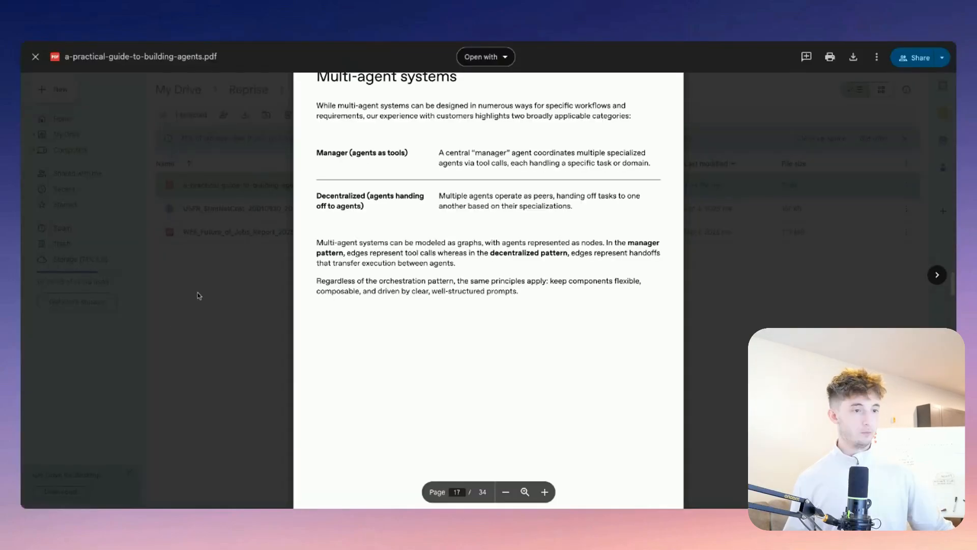
pyautogui.moveTo(315, 152); pyautogui.dragTo(409, 153)
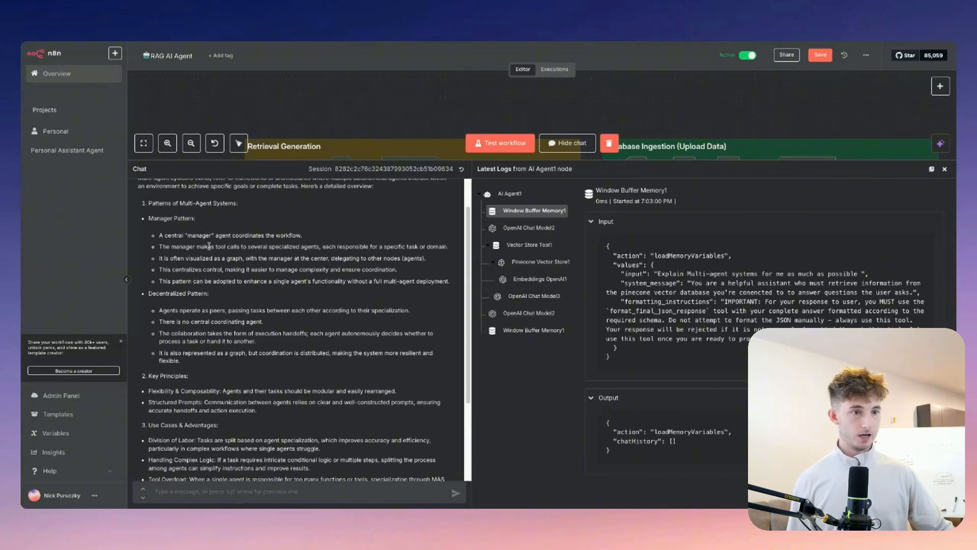
# Read the agent's answer in n8n from Decentralized Pattern through Key Principles and Considerations to the closing summary
pyautogui.tripleClick(211, 293)
pyautogui.scroll(-1, 177, 330)
pyautogui.scroll(-2, 177, 331)
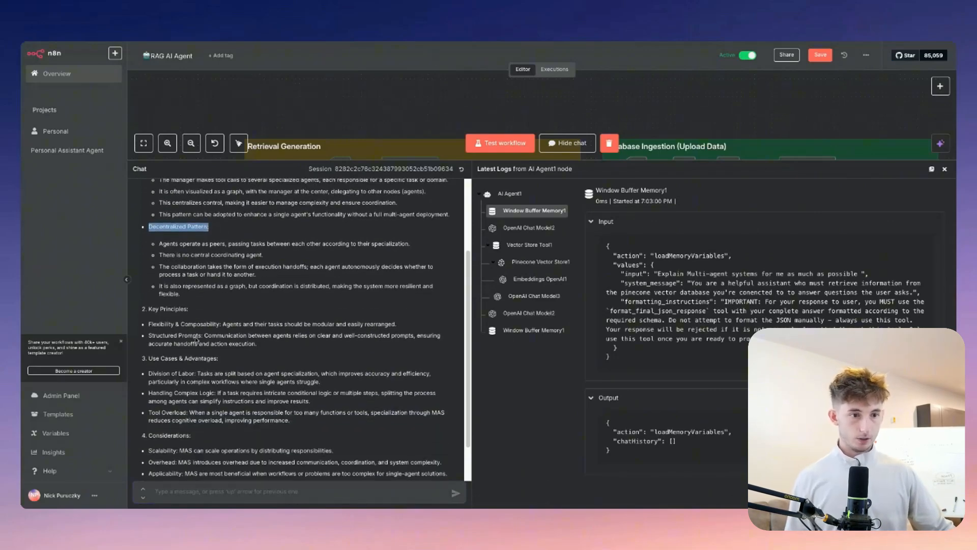
pyautogui.moveTo(155, 309); pyautogui.dragTo(189, 308)
pyautogui.scroll(-1, 224, 331)
pyautogui.scroll(-1, 230, 336)
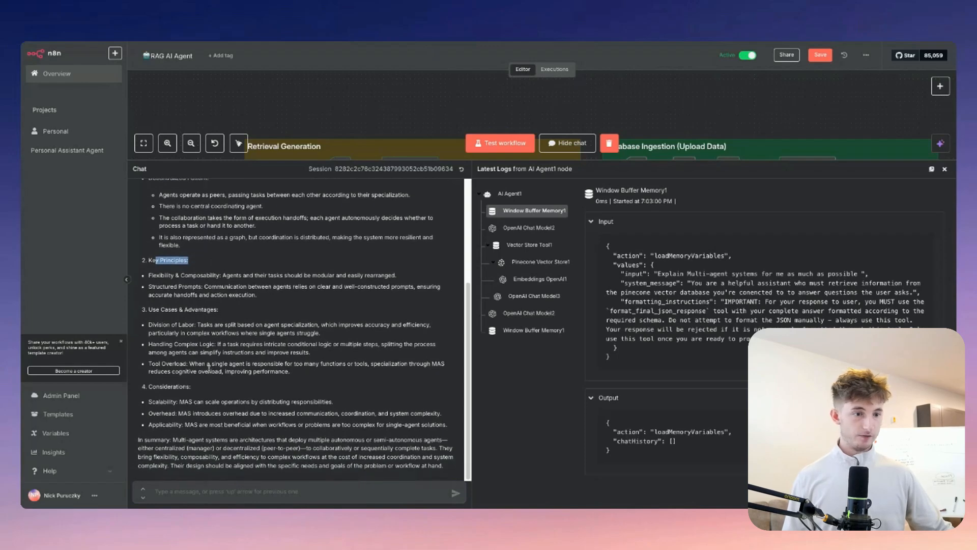
pyautogui.click(203, 390)
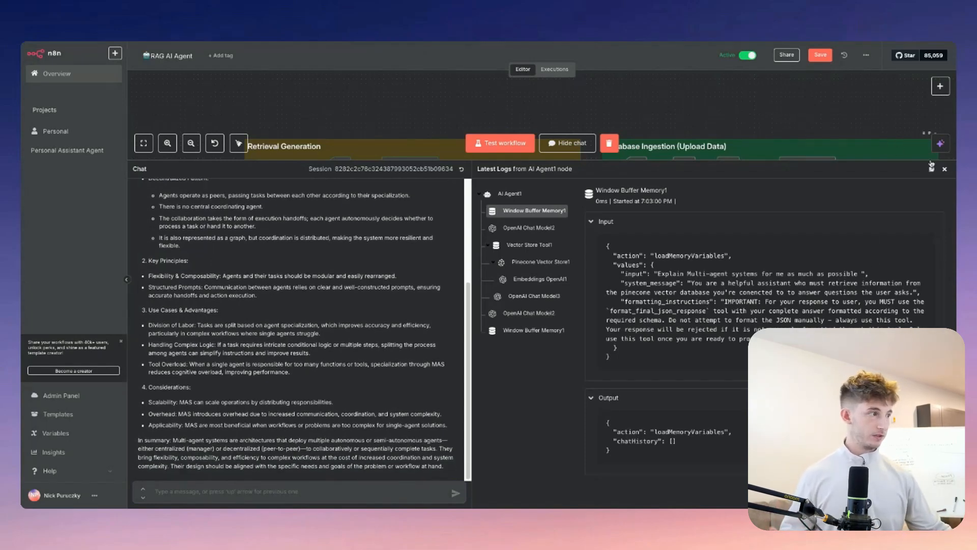
# Close the n8n chat and inspect the context window length of the Window Buffer Memory1 node
pyautogui.click(945, 169)
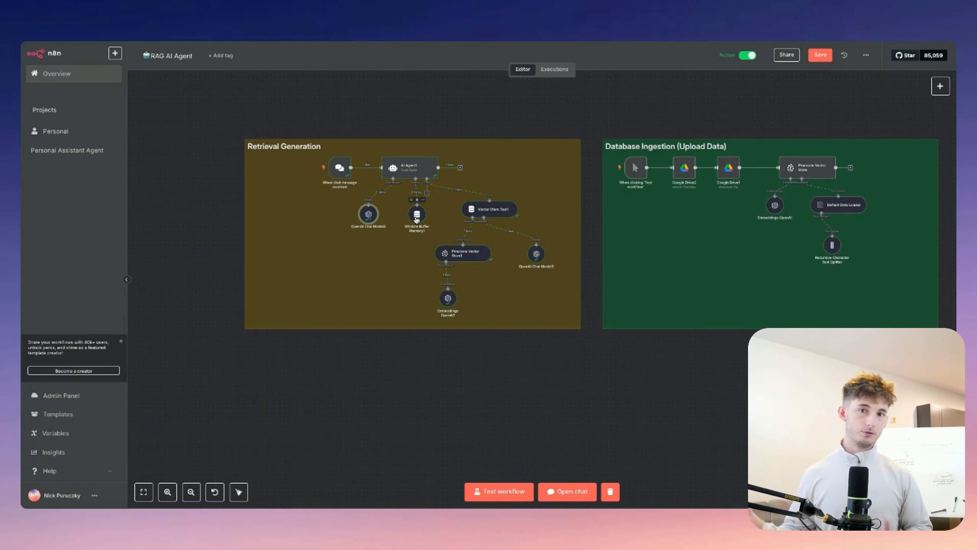
pyautogui.click(417, 214)
pyautogui.doubleClick(418, 215)
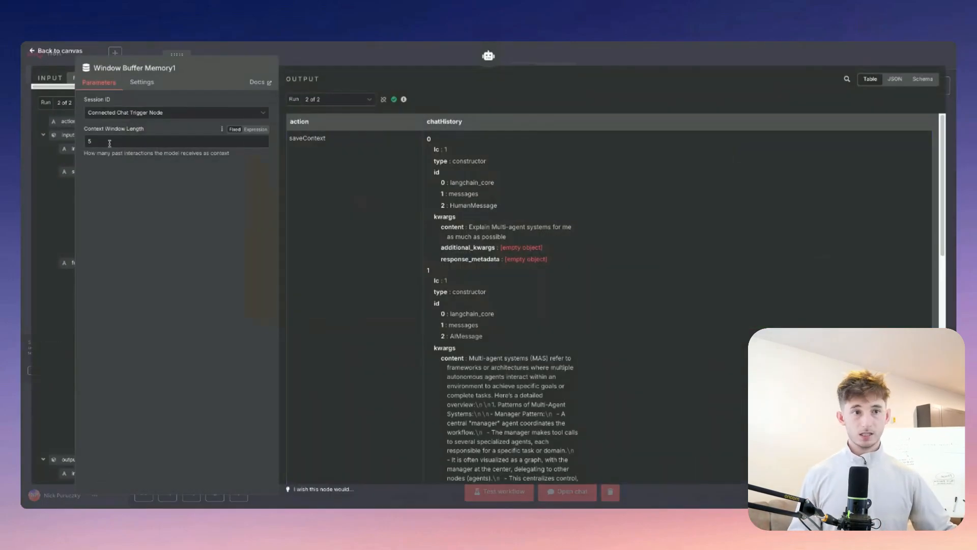
pyautogui.click(329, 60)
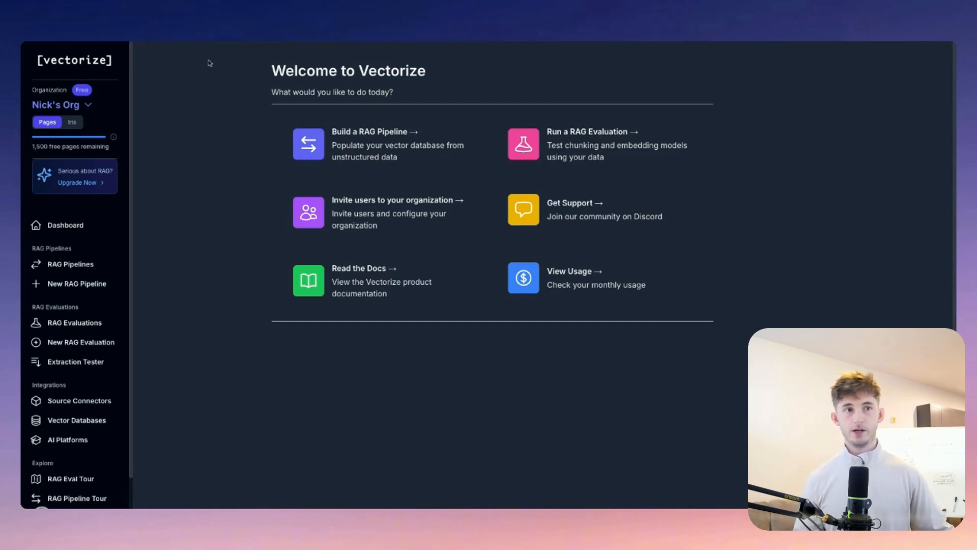
# Look over the Vectorize home page and its entries for RAG pipelines, evaluations and integrations
pyautogui.scroll(-1, 354, 359)
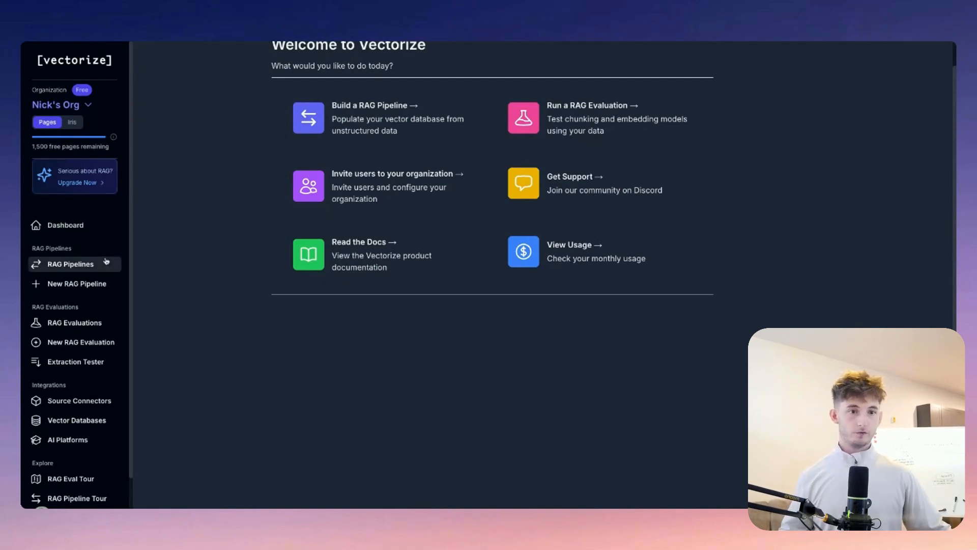
pyautogui.scroll(1, 508, 425)
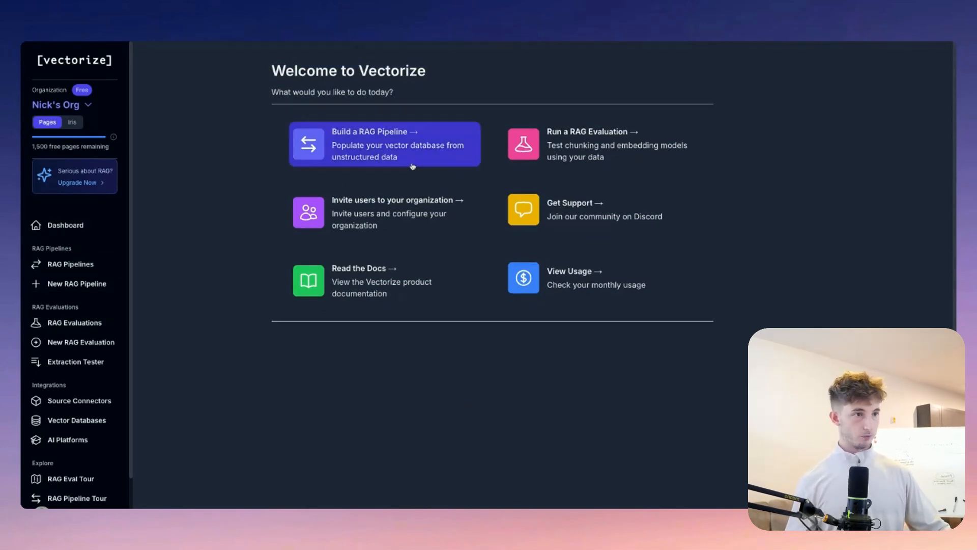
pyautogui.scroll(-1, 454, 283)
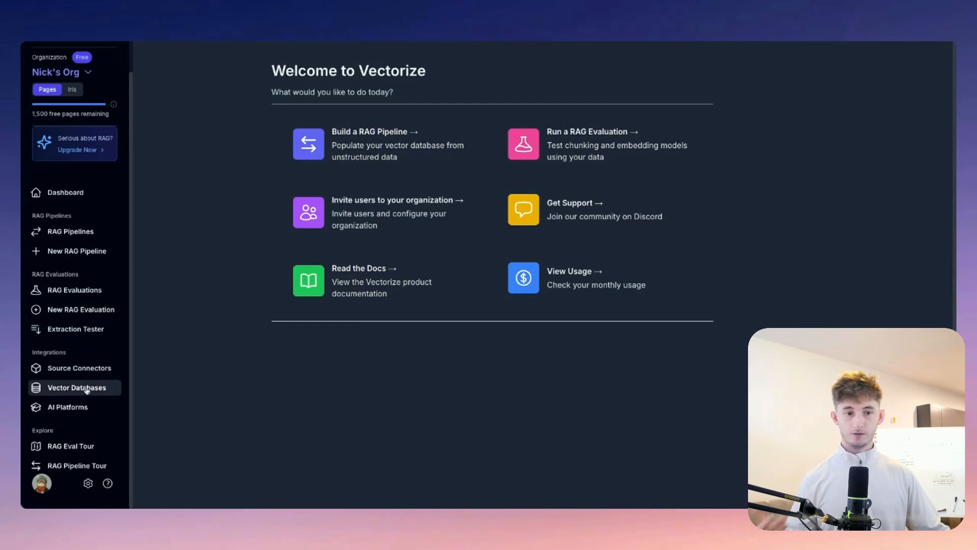
# Start building a new RAG pipeline from the Vectorize welcome page
pyautogui.scroll(-1, 83, 388)
pyautogui.scroll(1, 361, 349)
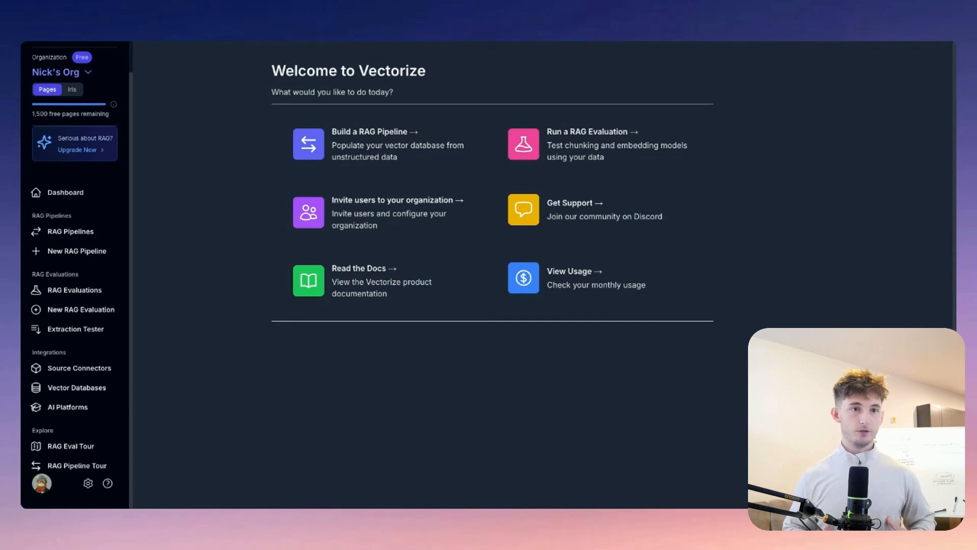
pyautogui.click(376, 148)
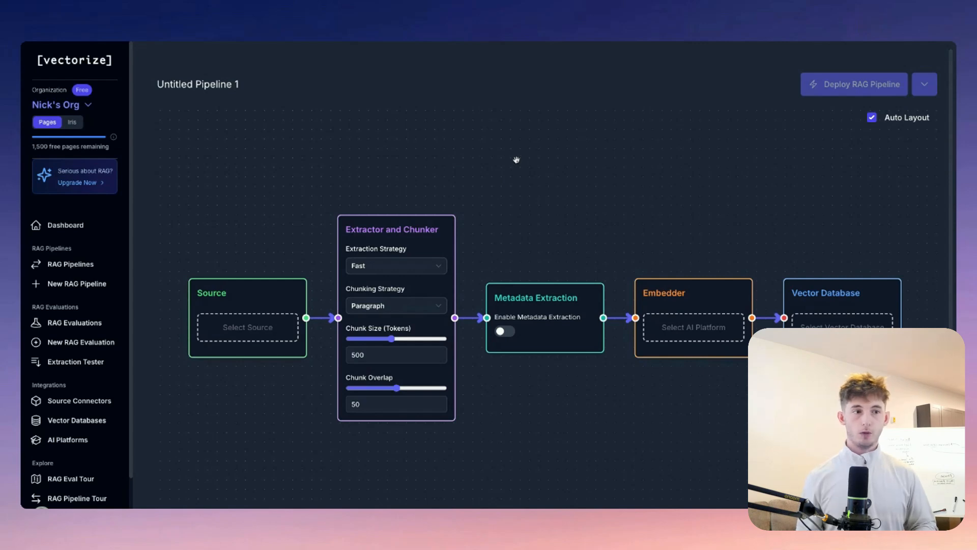
pyautogui.moveTo(516, 160); pyautogui.dragTo(558, 98)
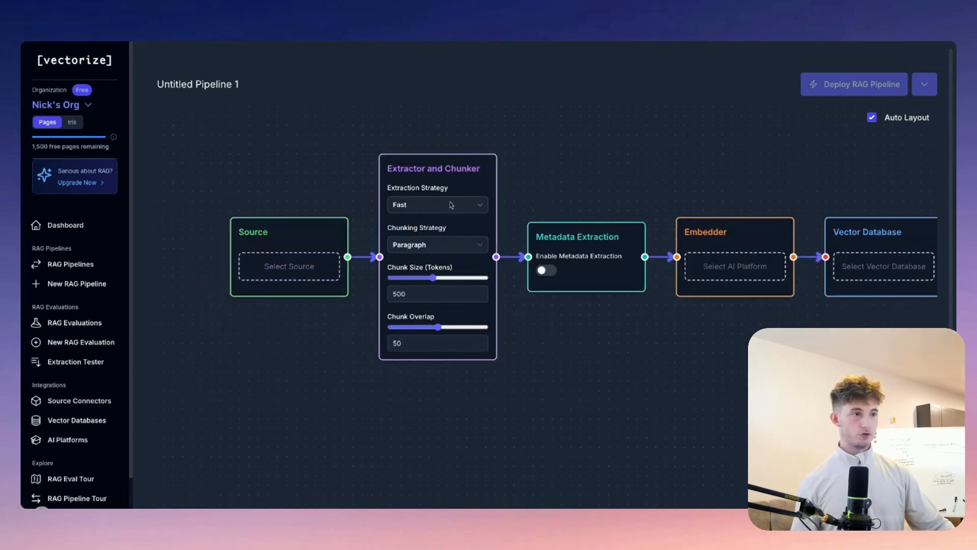
# Switch to n8n and review the Database Ingestion section of the RAG AI Agent workflow for comparison with the pipeline
pyautogui.moveTo(691, 370); pyautogui.dragTo(571, 364)
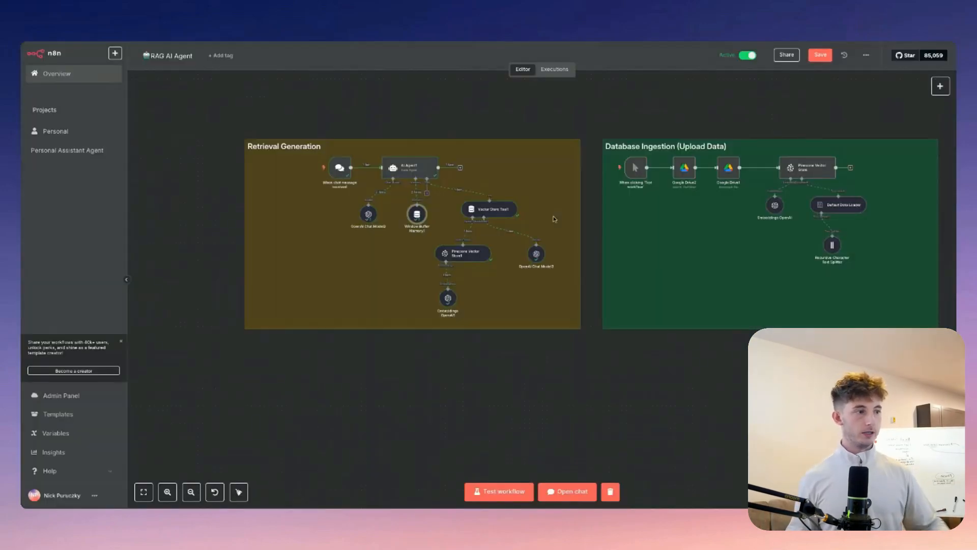
pyautogui.moveTo(748, 115); pyautogui.dragTo(480, 121)
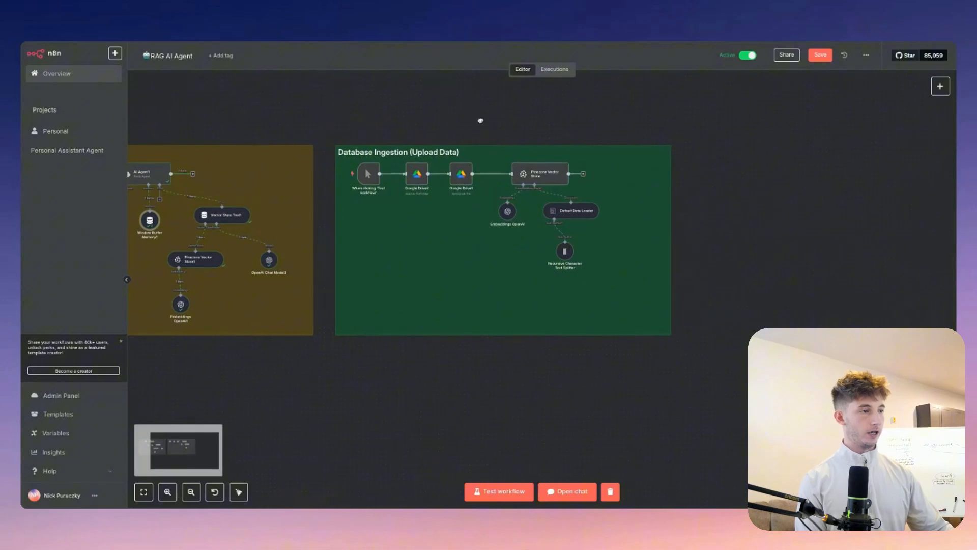
pyautogui.scroll(2, 438, 183)
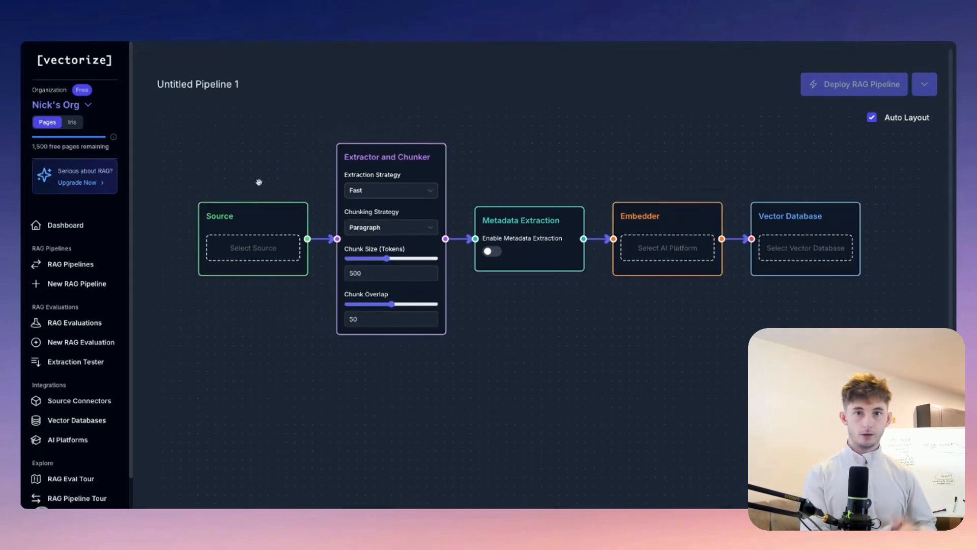
# Return to the Vectorize pipeline, open the source selection for its Source block and look through the available connector types
pyautogui.click(254, 245)
pyautogui.scroll(-2, 367, 196)
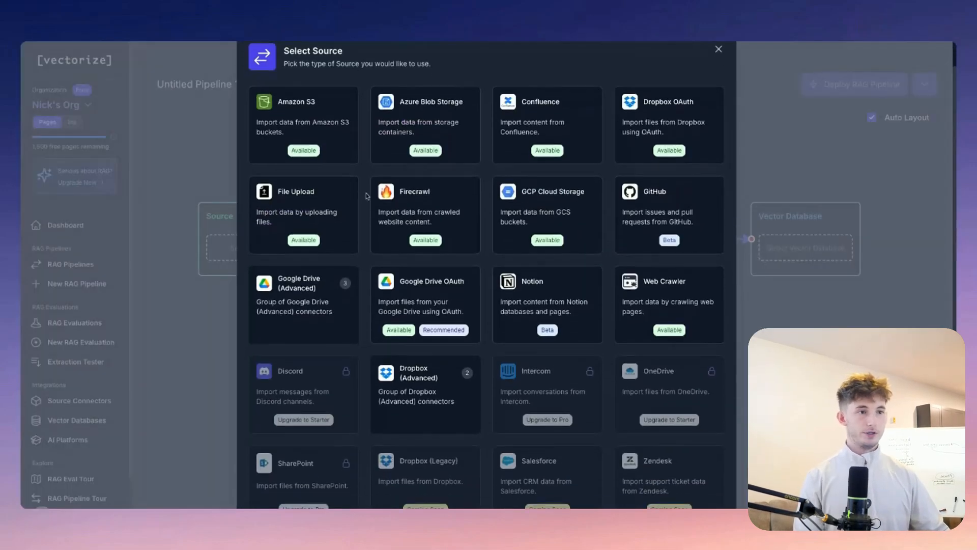
pyautogui.scroll(-2, 366, 196)
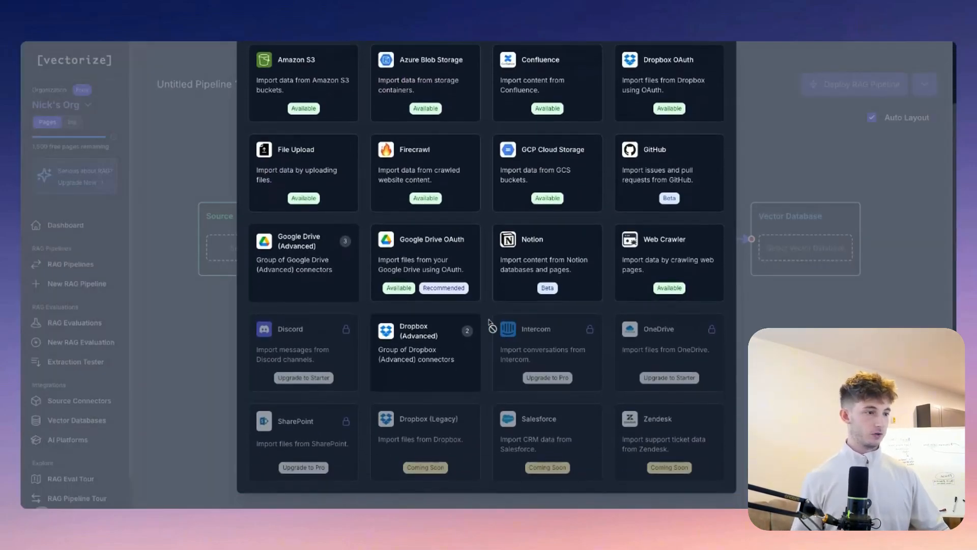
pyautogui.scroll(1, 288, 272)
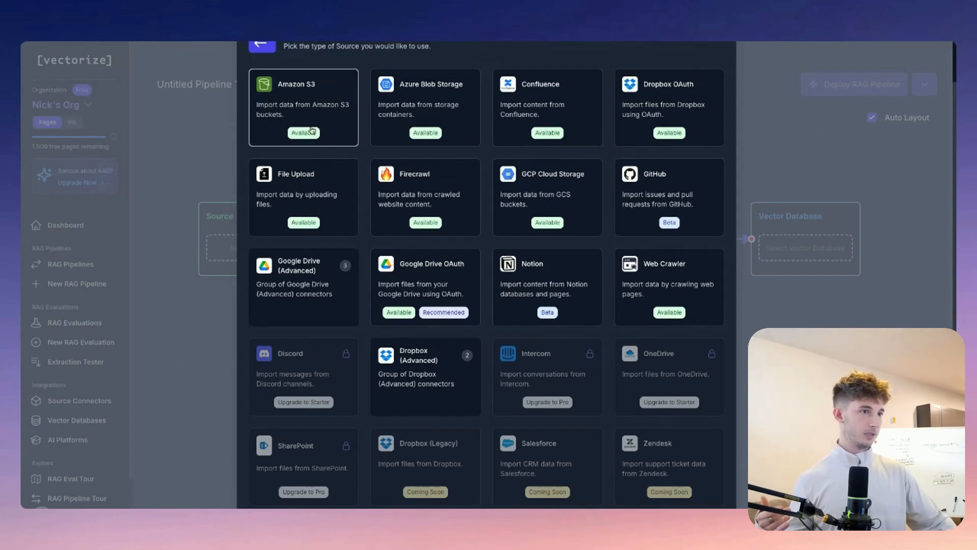
pyautogui.scroll(-1, 543, 206)
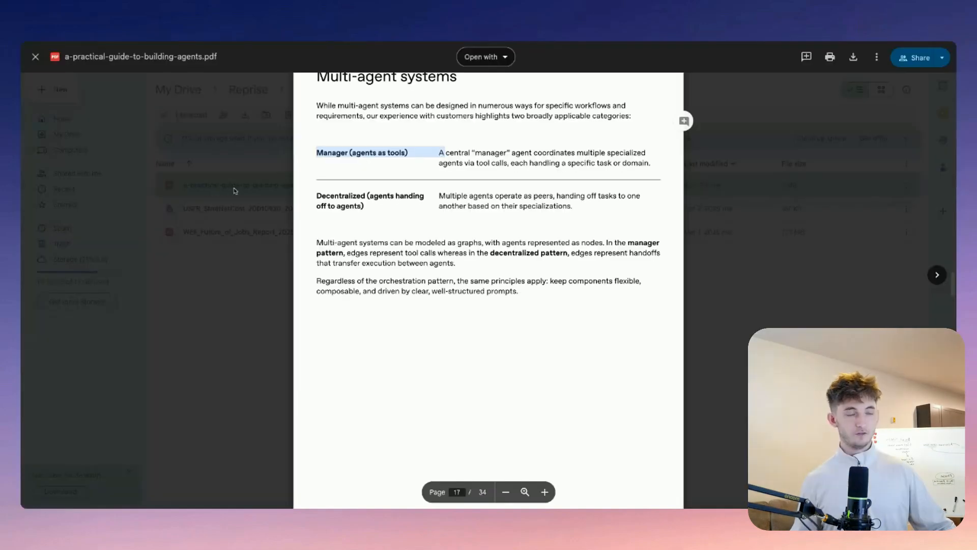
# Switch to Google Drive and preview the agents guide PDF, the USFR net cost CSV and the WEF Future of Jobs Report PDF
pyautogui.click(222, 194)
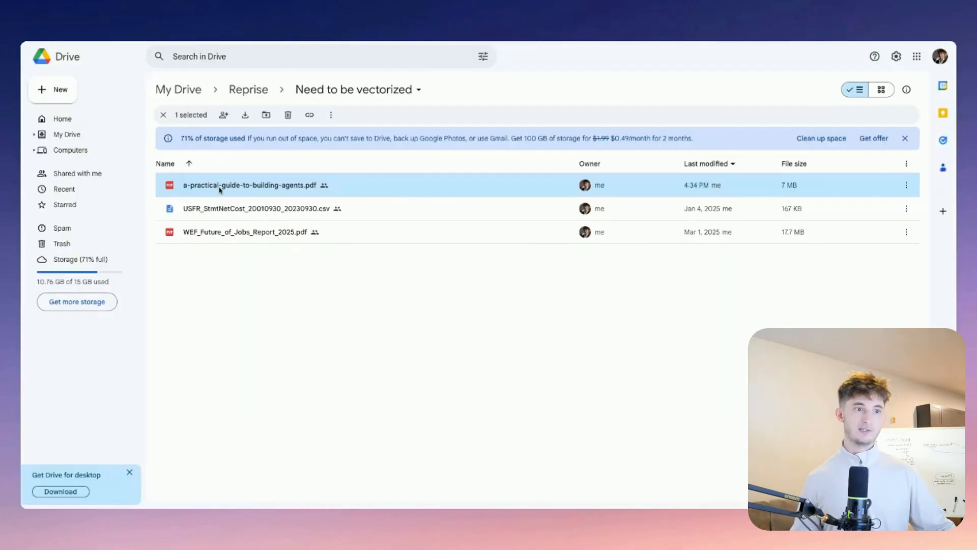
pyautogui.doubleClick(220, 190)
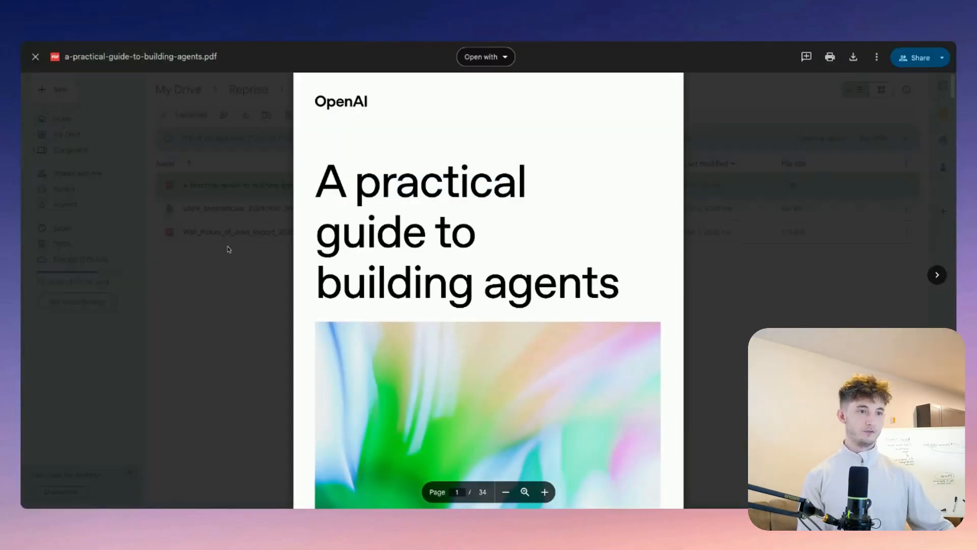
pyautogui.click(154, 254)
pyautogui.doubleClick(239, 208)
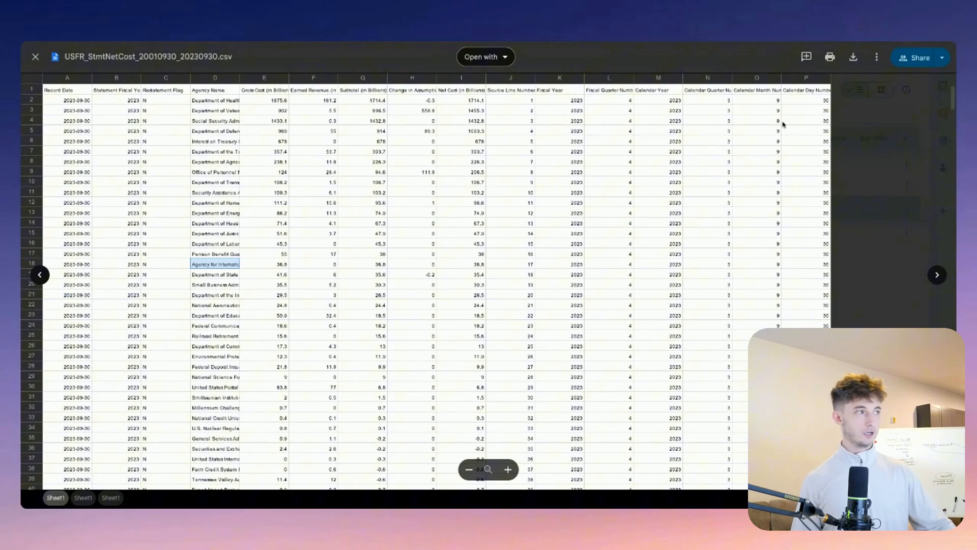
pyautogui.press('Escape')
pyautogui.click(239, 233)
pyautogui.doubleClick(279, 240)
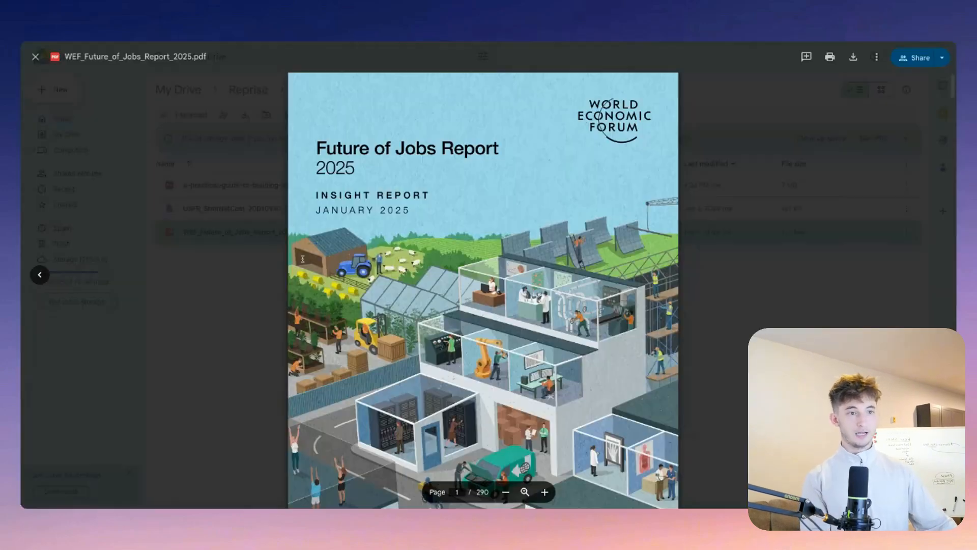
pyautogui.scroll(-10, 488, 290)
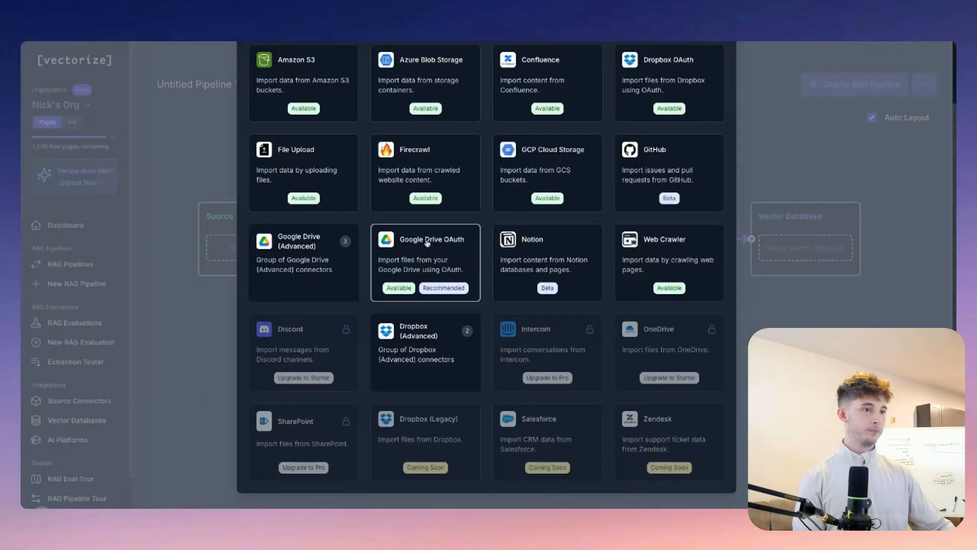
# Add the existing Vector Google Drive OAuth connector as the Vectorize pipeline's source and review its file extensions and polling interval
pyautogui.click(427, 257)
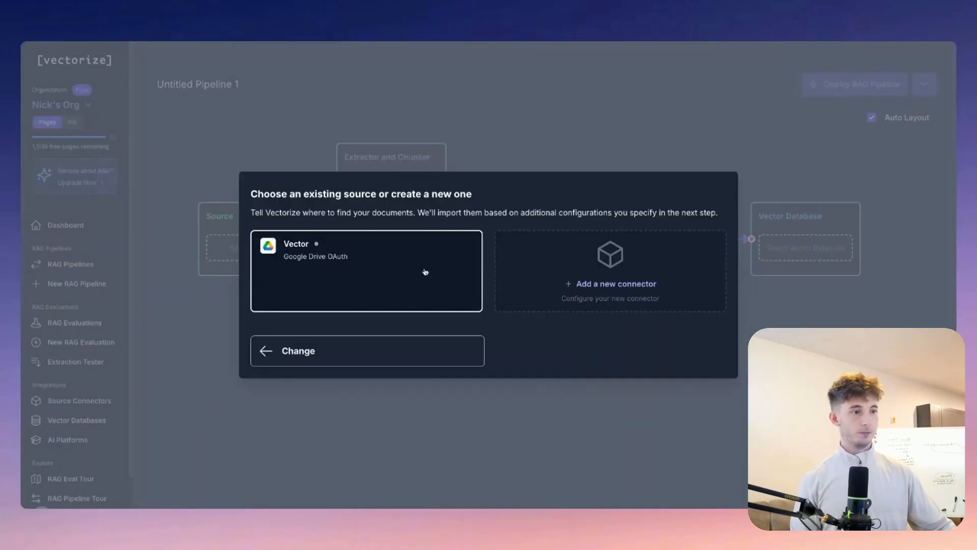
pyautogui.click(351, 294)
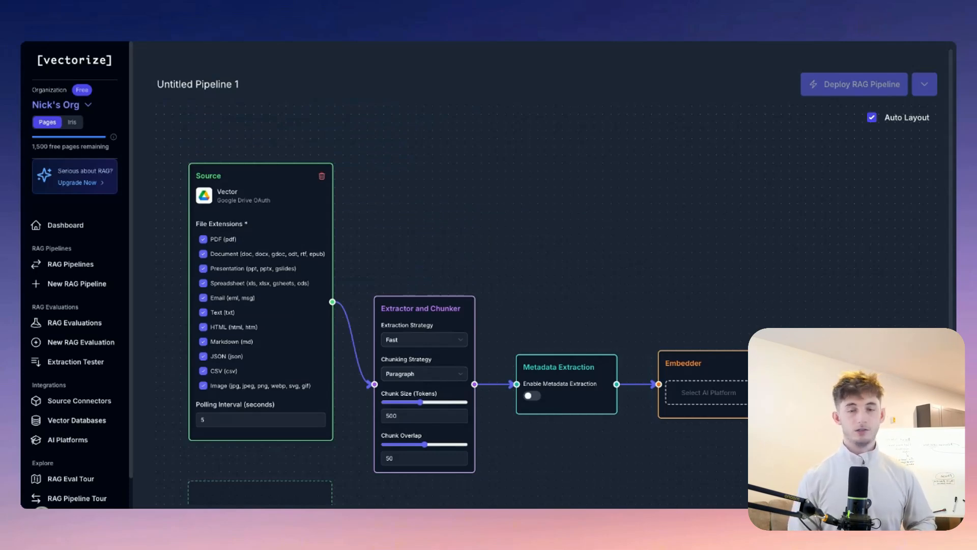
pyautogui.scroll(-2, 320, 148)
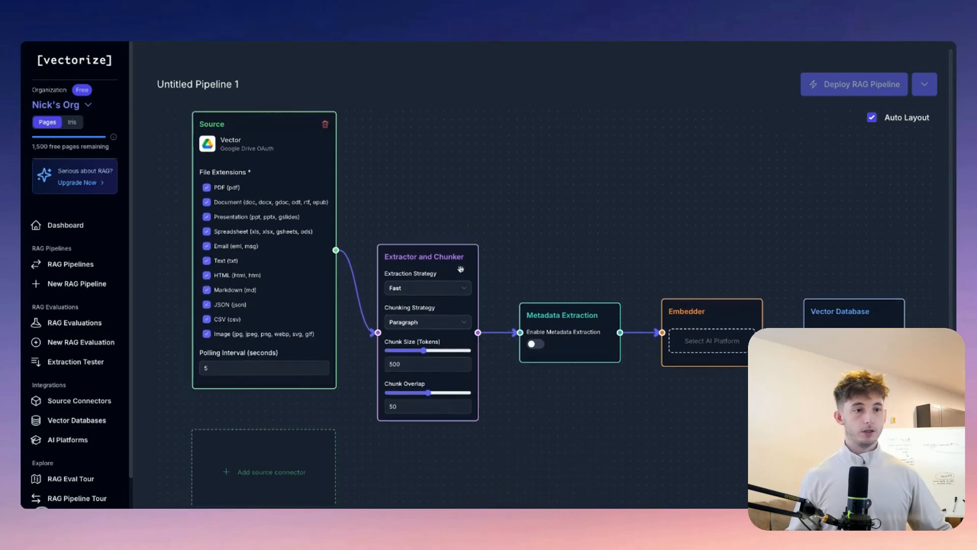
pyautogui.scroll(5, 224, 178)
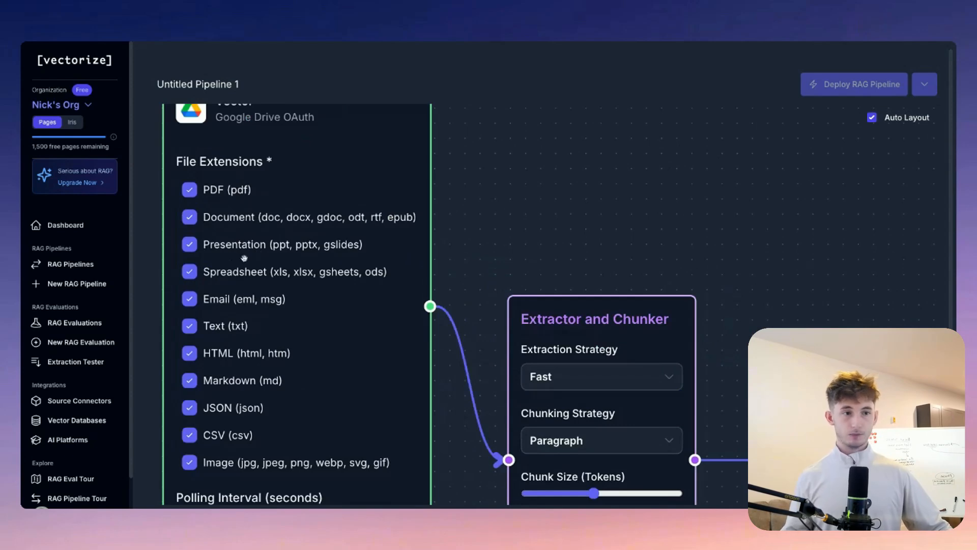
pyautogui.scroll(-2, 234, 310)
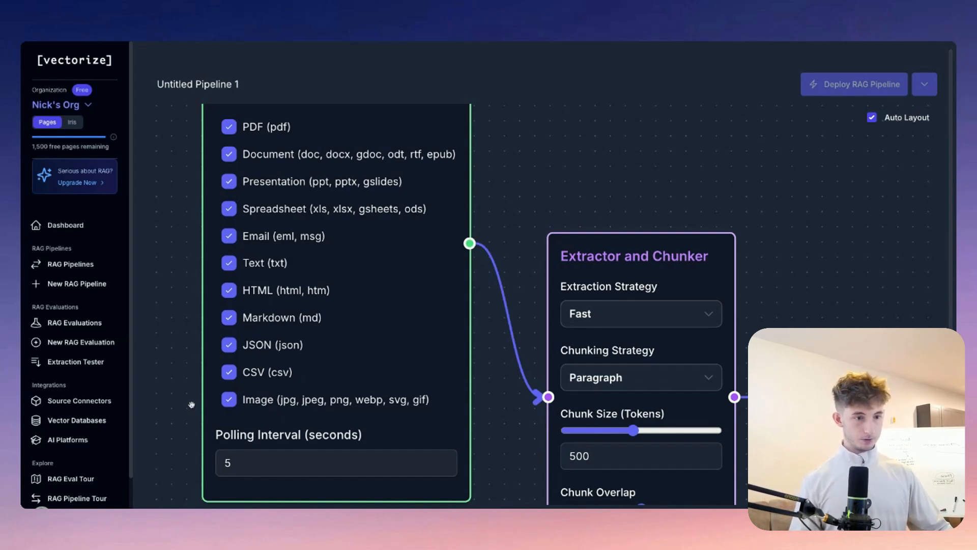
pyautogui.scroll(-2, 190, 404)
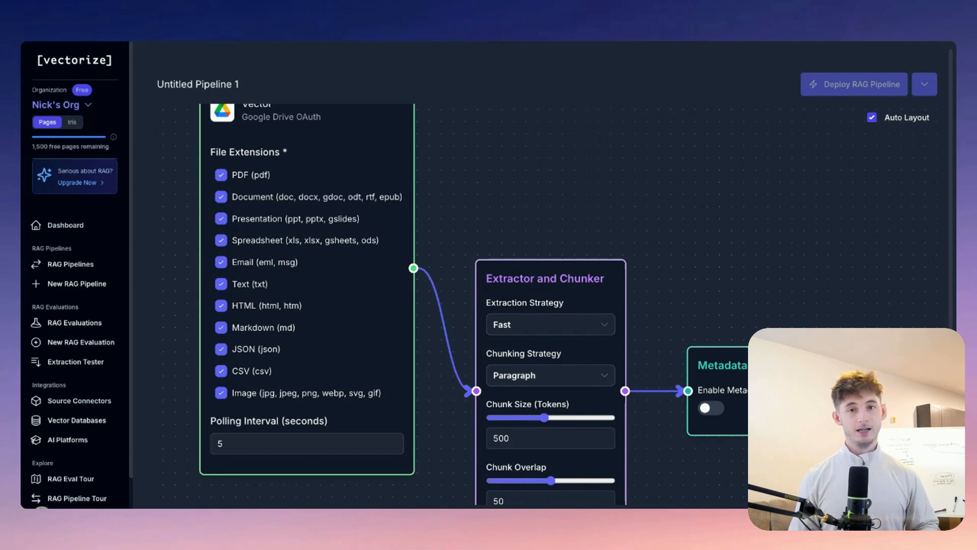
pyautogui.scroll(-3, 208, 320)
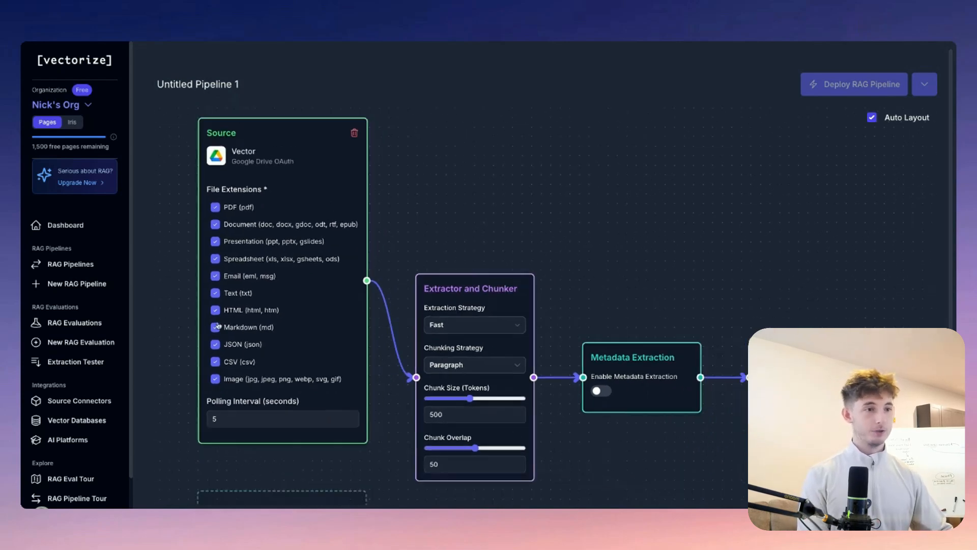
# Look over the source types, including File Upload, offered for an additional source connector
pyautogui.moveTo(410, 229); pyautogui.dragTo(419, 181)
pyautogui.click(315, 413)
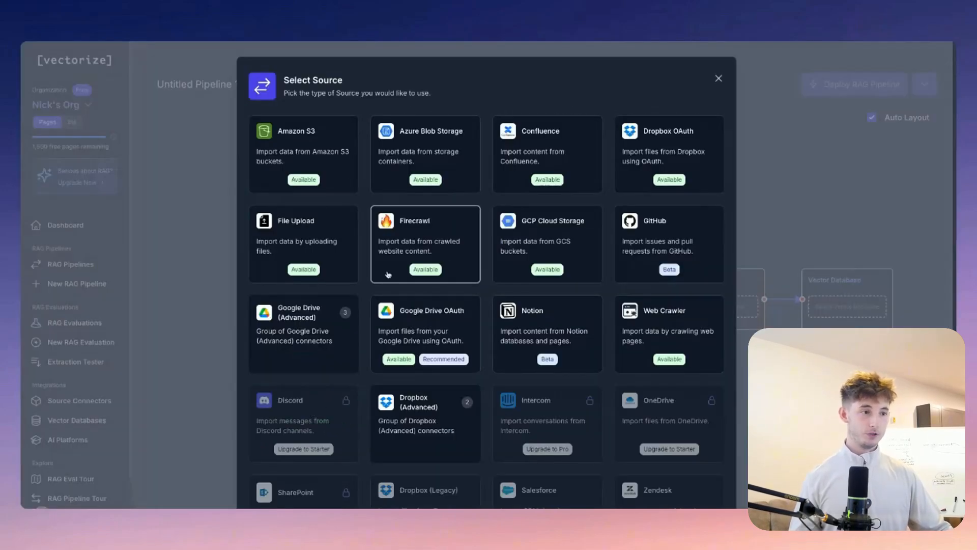
pyautogui.scroll(-1, 372, 283)
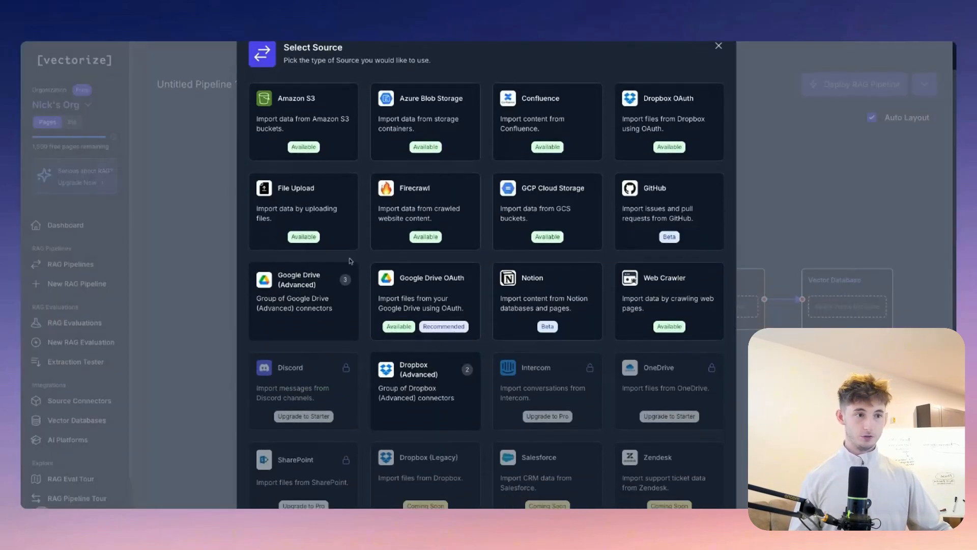
pyautogui.click(300, 214)
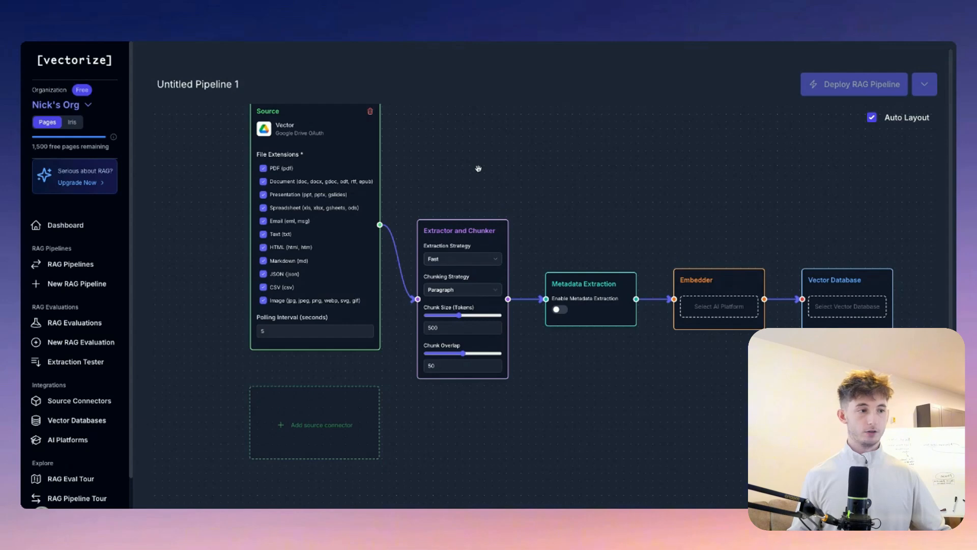
# Set the extraction strategy of the Extractor and Chunker block to Mixed
pyautogui.scroll(-2, 569, 210)
pyautogui.scroll(2, 416, 223)
pyautogui.click(416, 222)
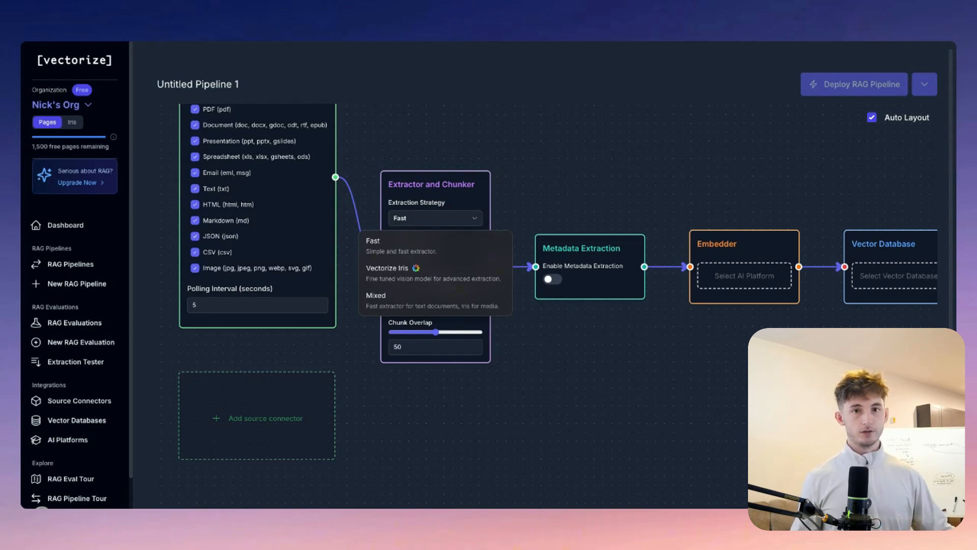
pyautogui.click(407, 299)
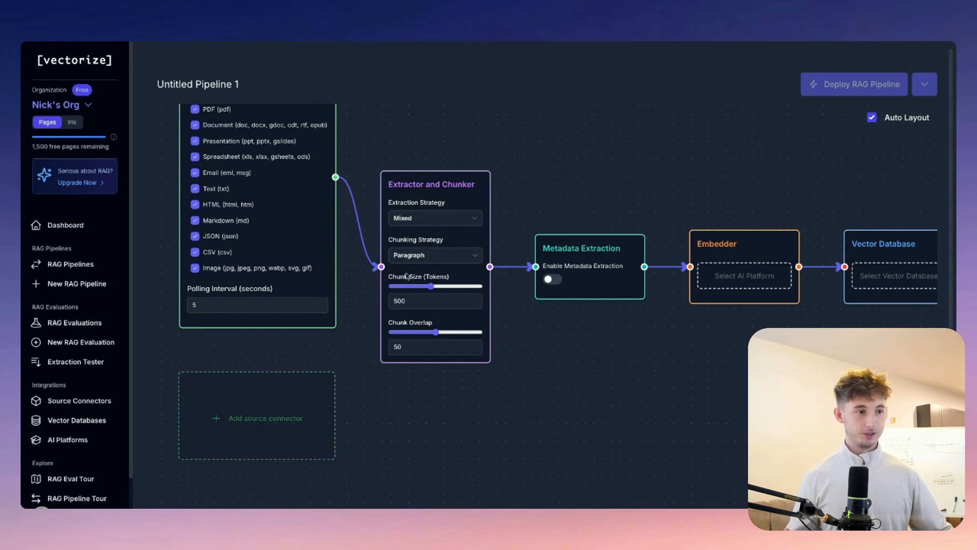
# Inspect the Paragraph, Sentence and Fixed options of the chunking strategy without changing the selection
pyautogui.click(427, 256)
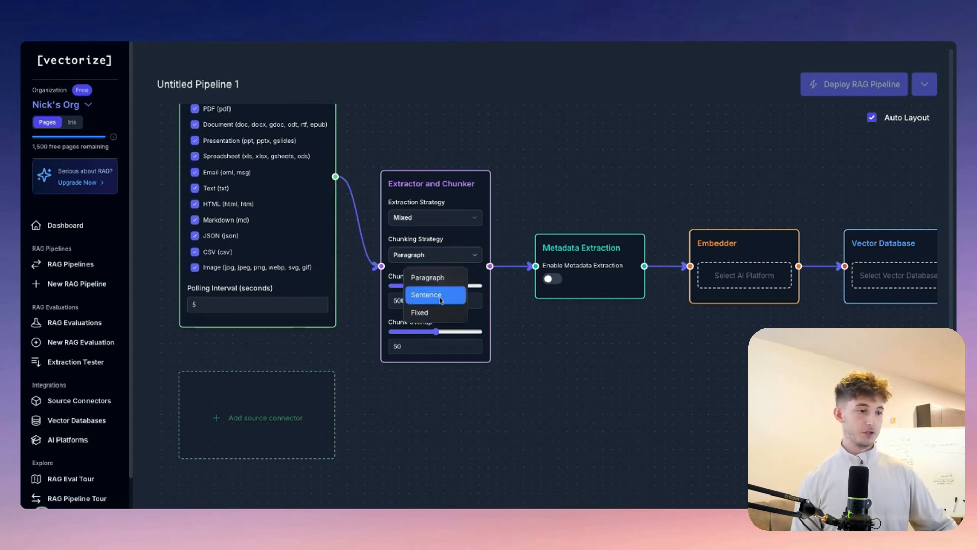
pyautogui.click(422, 258)
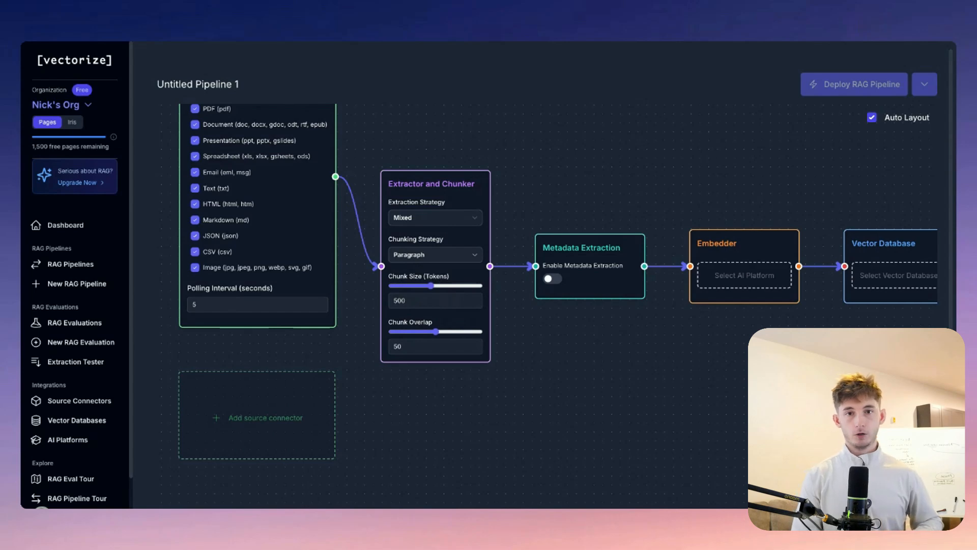
pyautogui.click(427, 256)
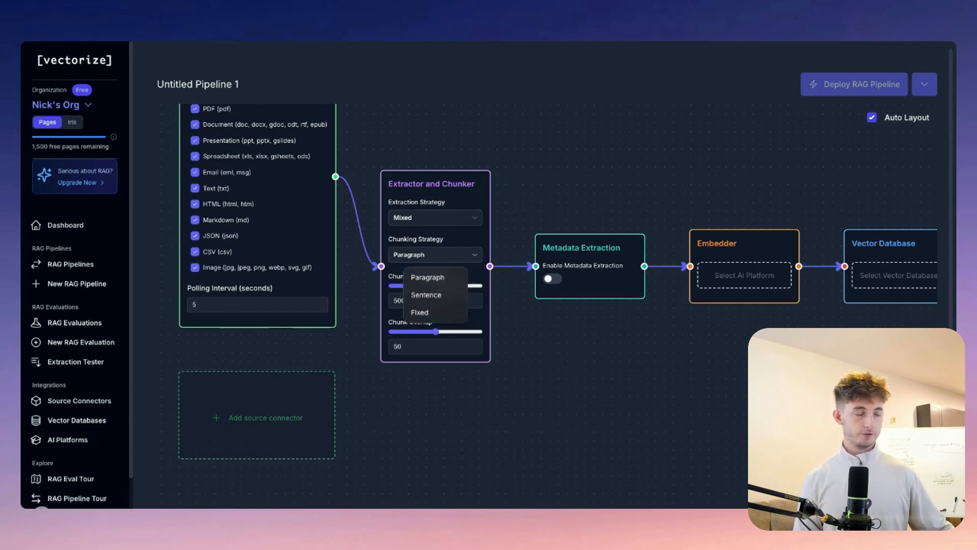
pyautogui.click(427, 259)
# Open the Embedder's AI platform selection, opt to bring an own AI platform and choose OpenAI
pyautogui.moveTo(889, 367); pyautogui.dragTo(746, 354)
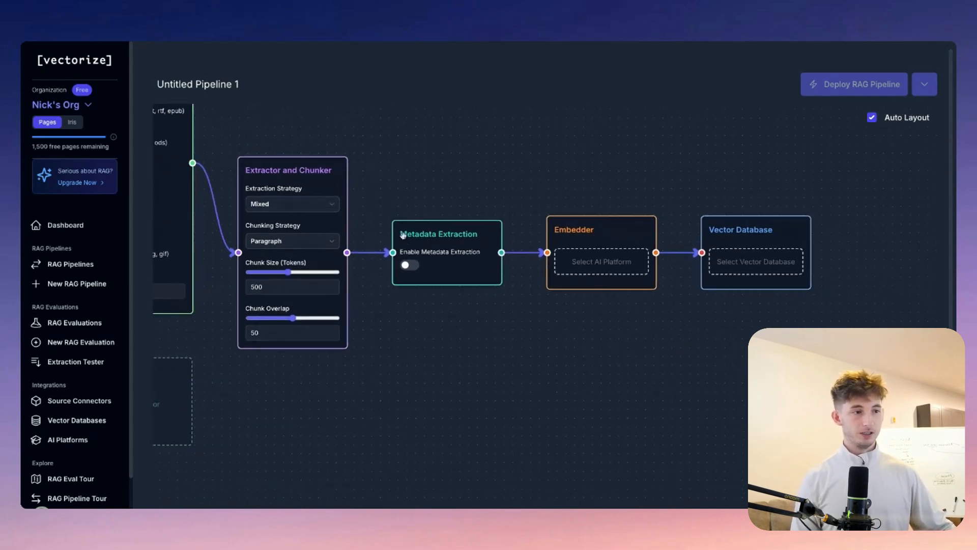
pyautogui.moveTo(514, 191)
pyautogui.mouseDown()
pyautogui.moveTo(462, 187)
pyautogui.moveTo(508, 190)
pyautogui.mouseUp()
pyautogui.moveTo(494, 305); pyautogui.dragTo(437, 276)
pyautogui.click(460, 225)
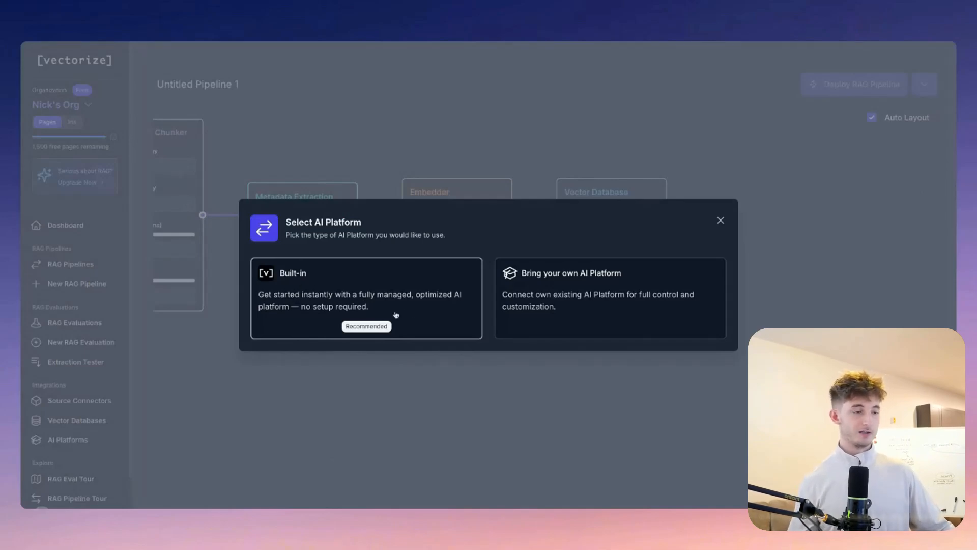
pyautogui.click(555, 303)
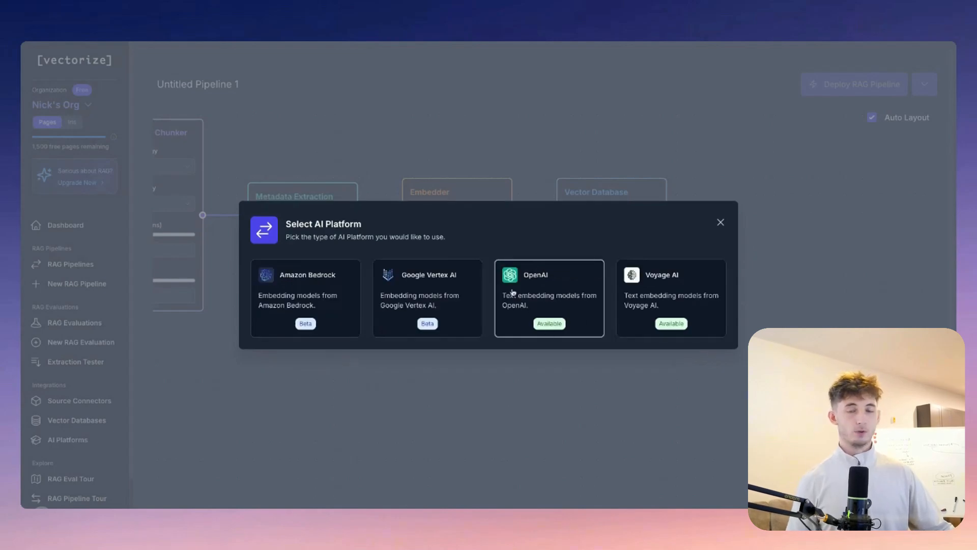
pyautogui.click(534, 319)
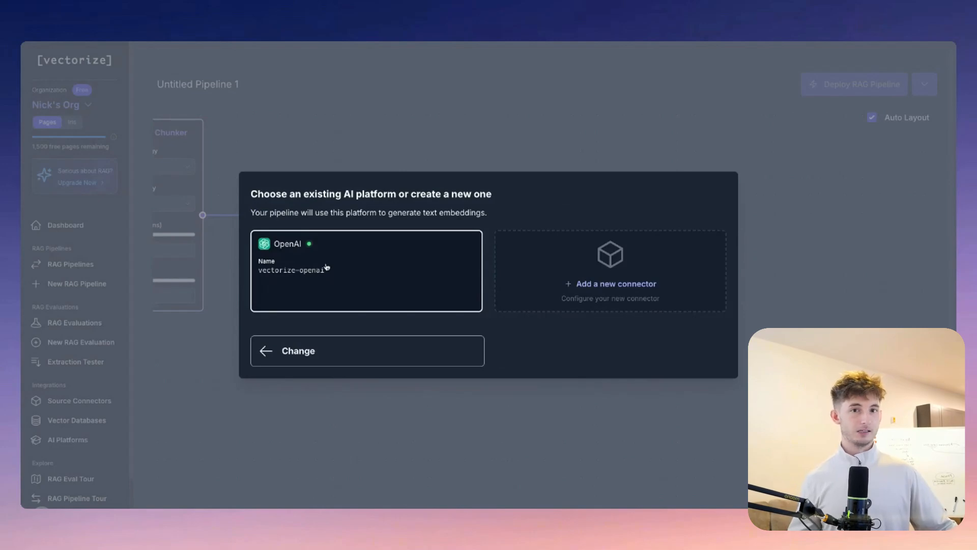
# Switch to the OpenAI platform and view the organization's API keys in its settings
pyautogui.click(815, 42)
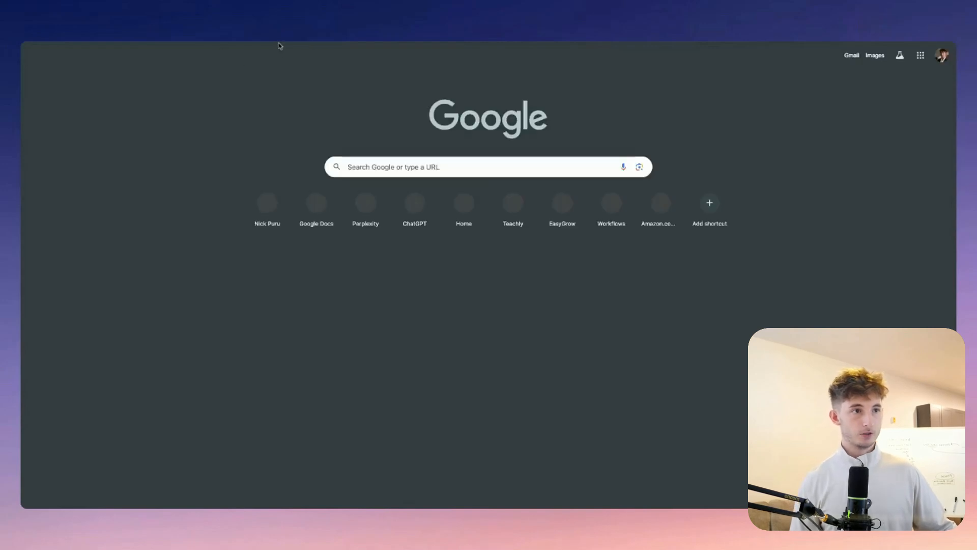
pyautogui.click(249, 45)
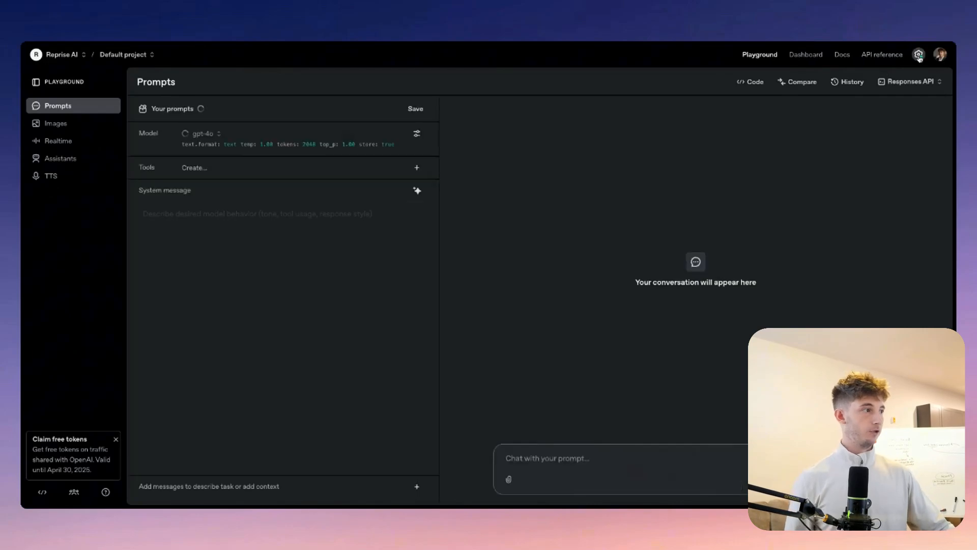
pyautogui.click(919, 55)
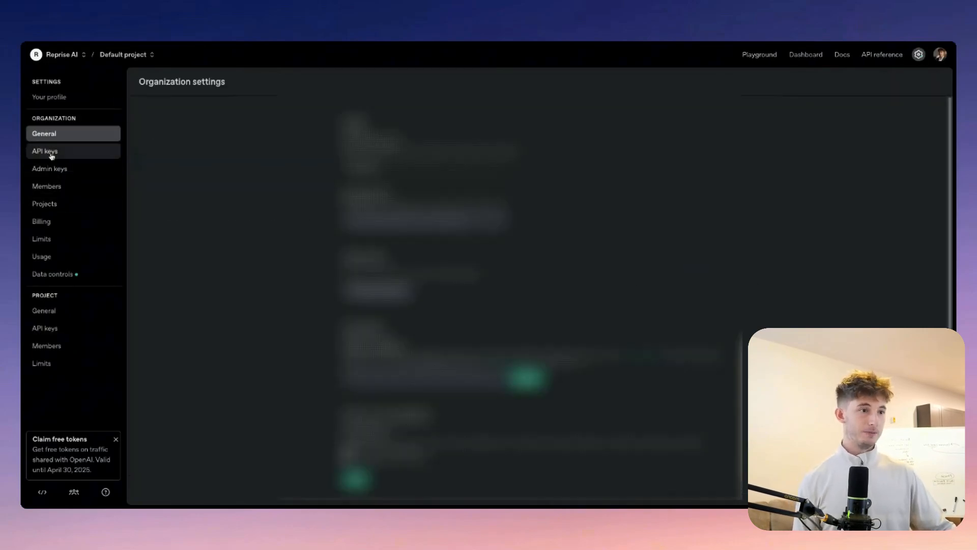
pyautogui.click(52, 153)
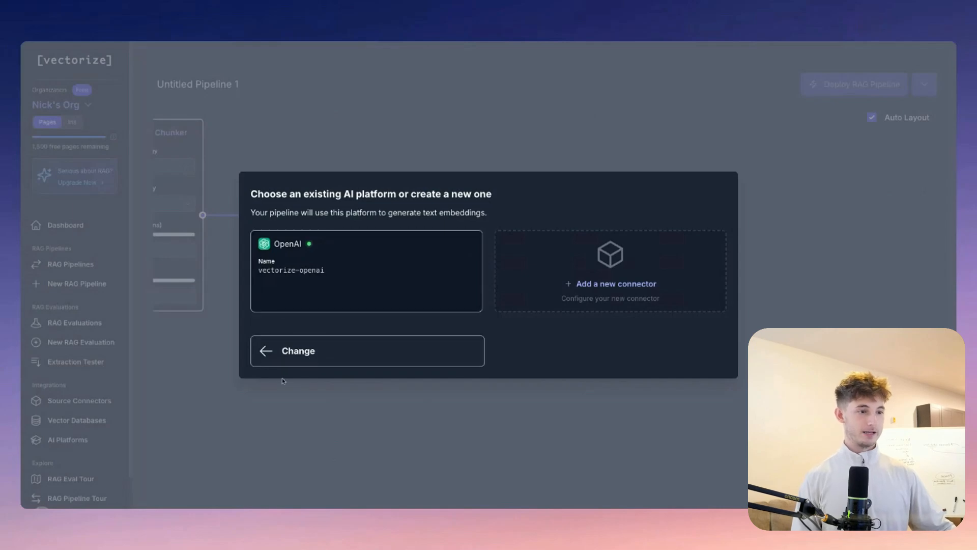
# Assign the existing vectorize-openai connector to the Embedder and keep OpenAI v3 Small as its embedding model
pyautogui.click(295, 352)
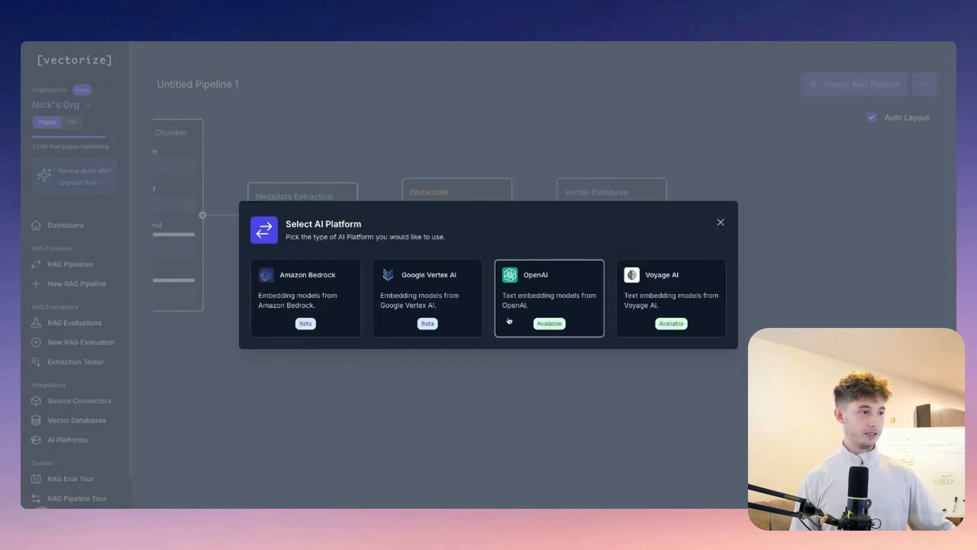
pyautogui.click(565, 299)
pyautogui.click(366, 281)
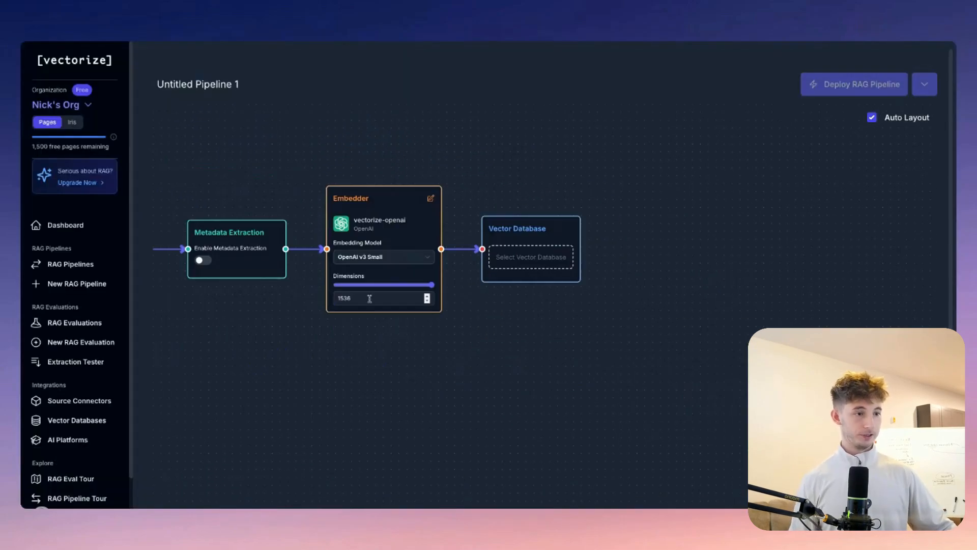
pyautogui.click(359, 258)
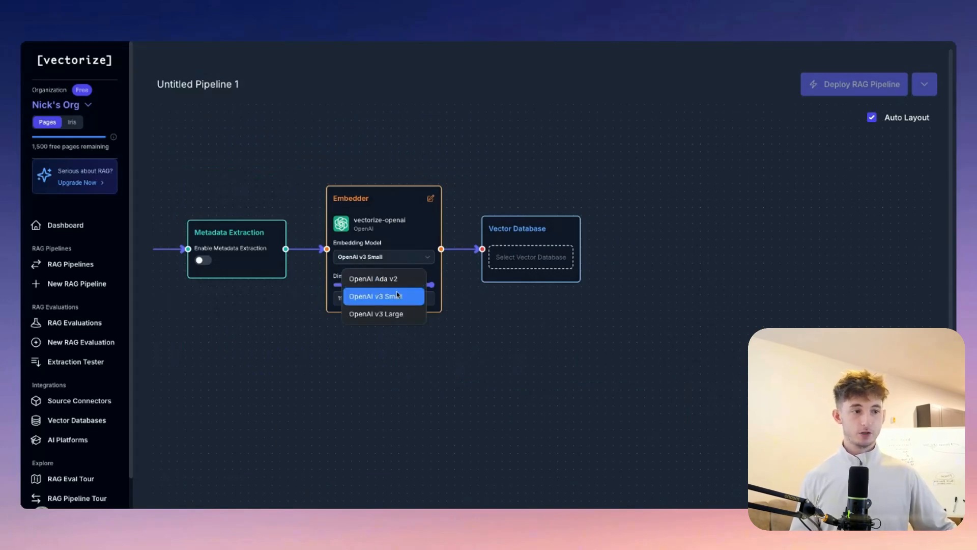
pyautogui.click(464, 368)
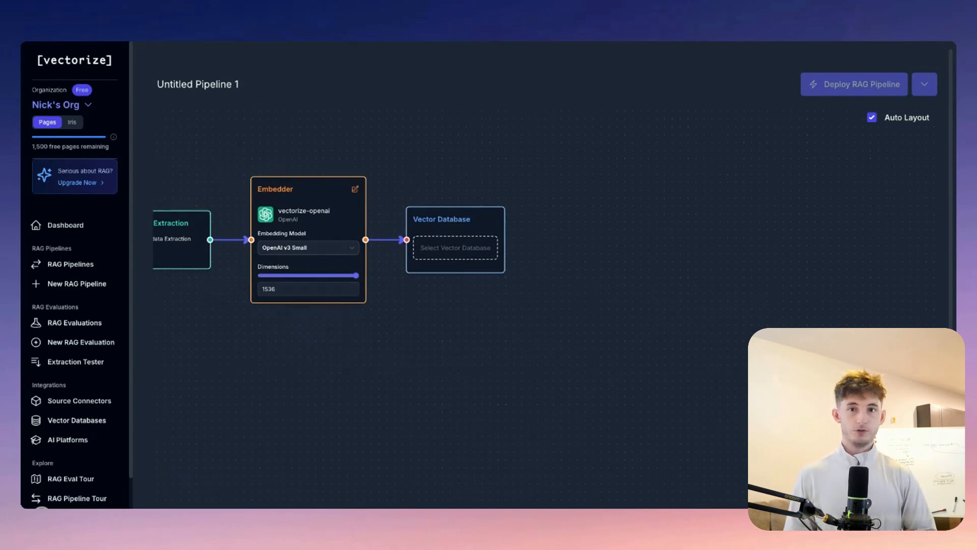
# Set the pipeline's vector database to an own Pinecone database using the existing pinecone-api connector
pyautogui.click(438, 252)
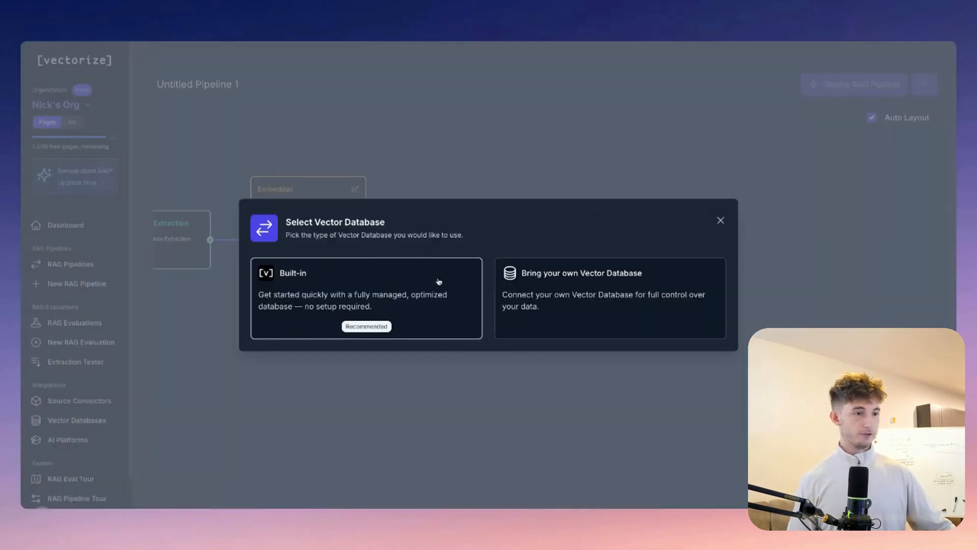
pyautogui.click(584, 300)
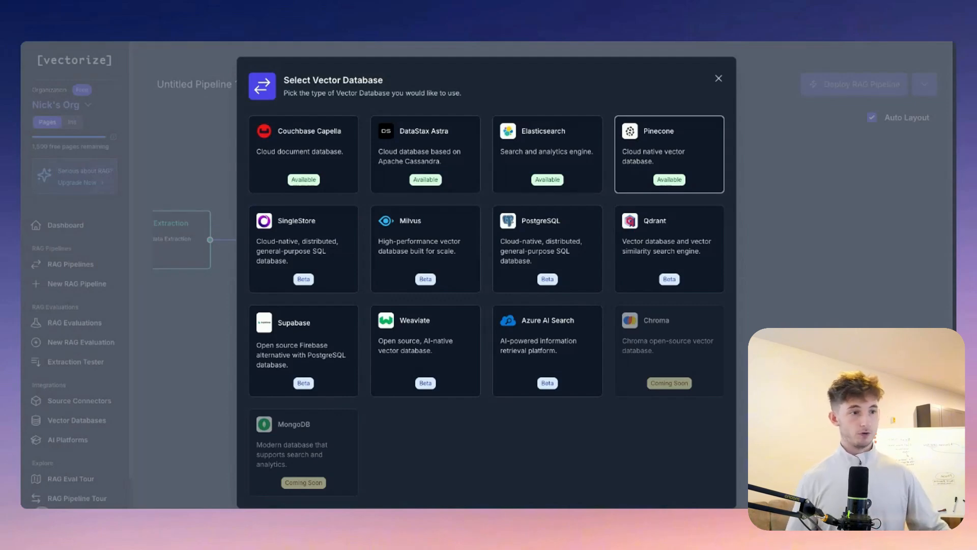
pyautogui.scroll(-1, 483, 350)
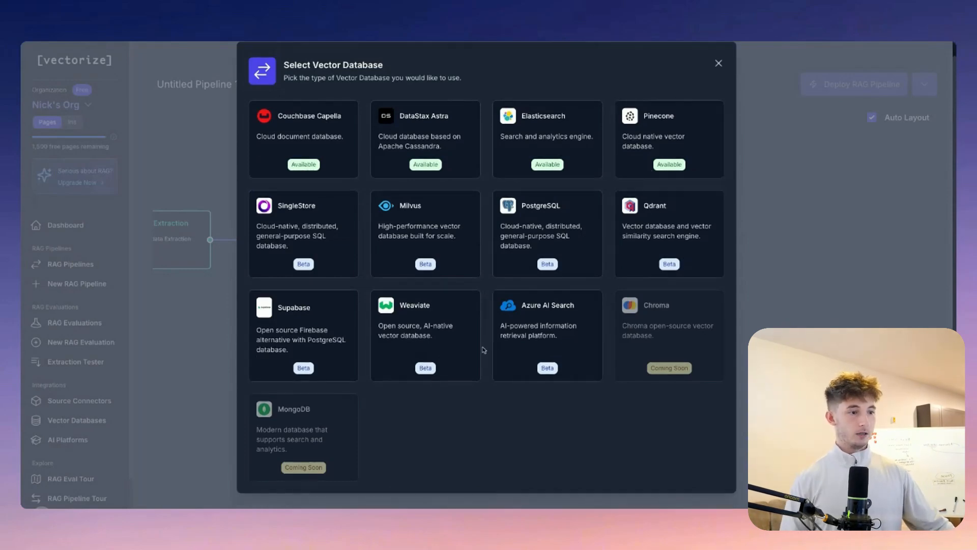
pyautogui.click(654, 153)
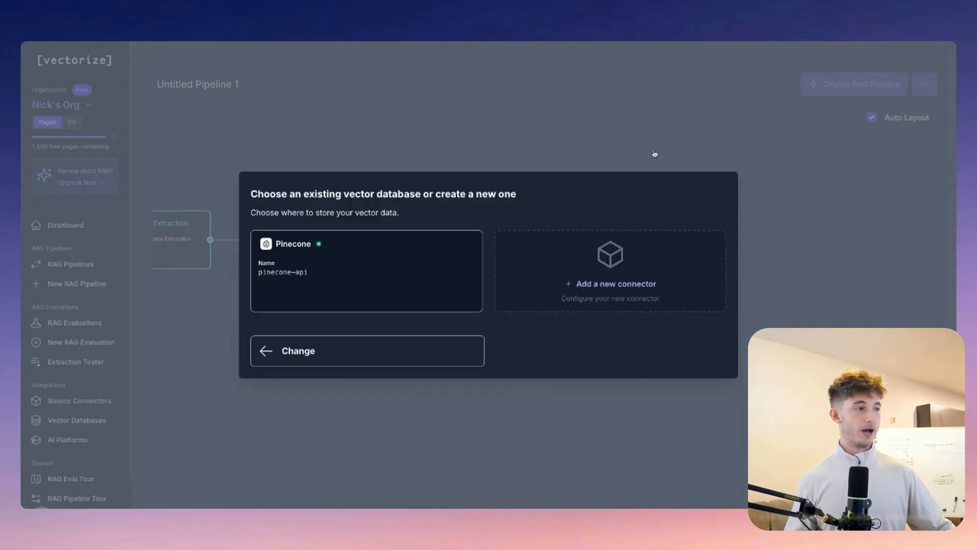
pyautogui.click(322, 279)
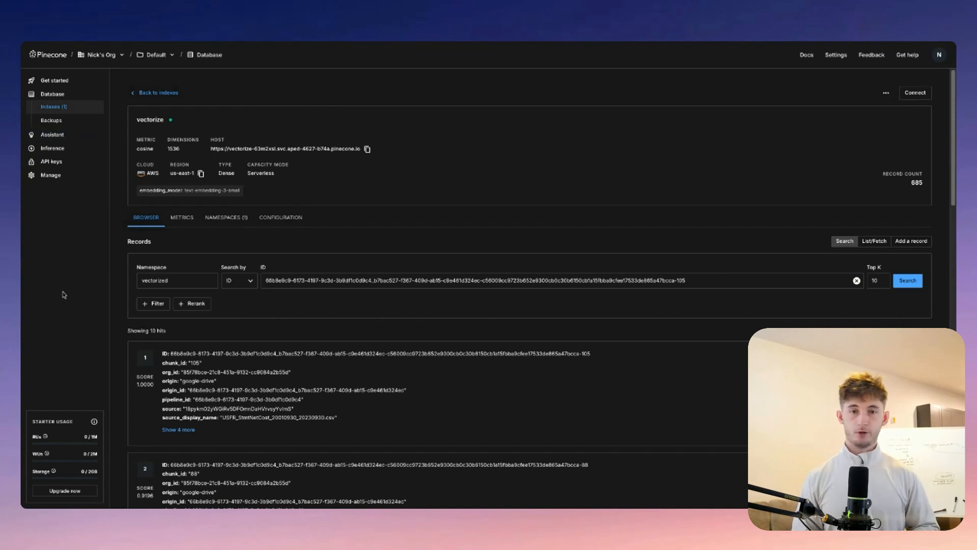
# View the API keys page in Pinecone, then return to the Vector Database block in Vectorize
pyautogui.click(51, 161)
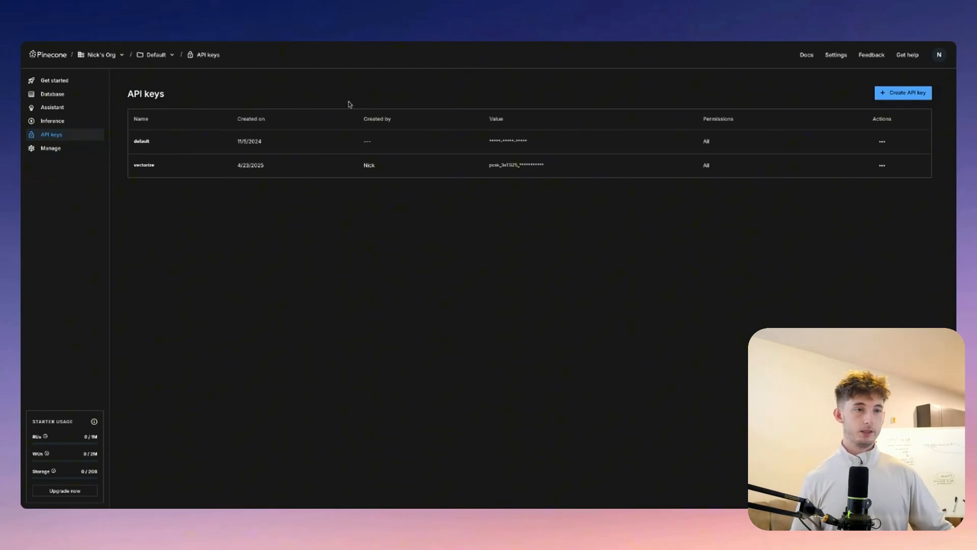
pyautogui.click(329, 33)
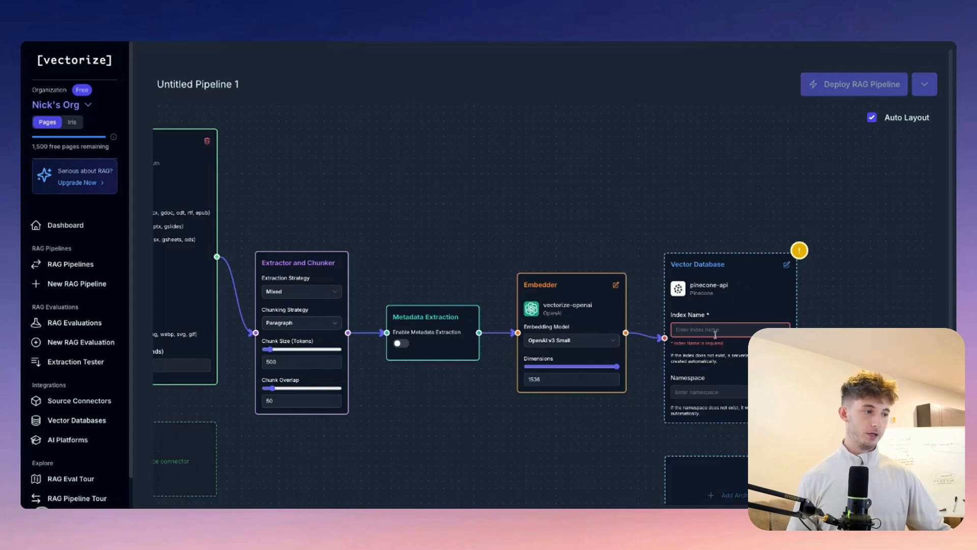
pyautogui.moveTo(628, 251); pyautogui.dragTo(495, 155)
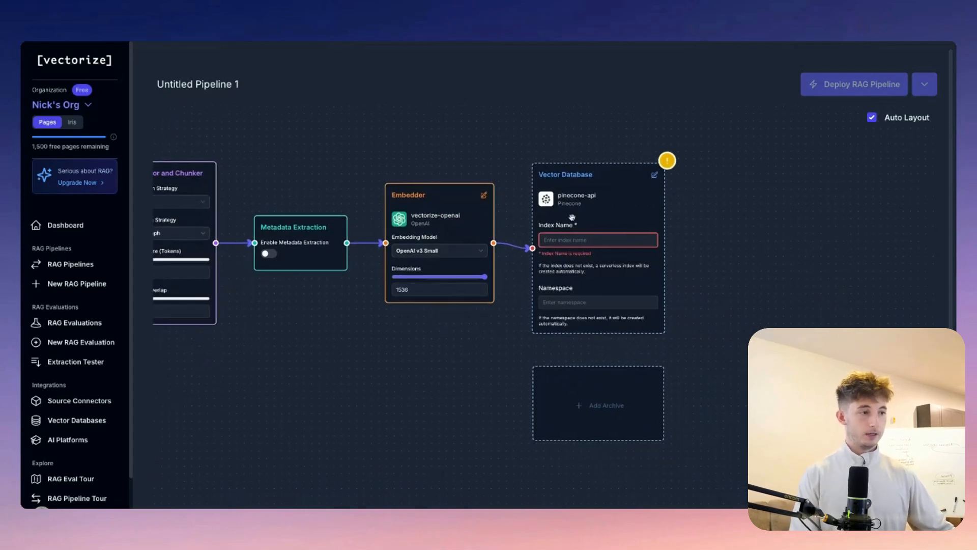
pyautogui.scroll(3, 558, 227)
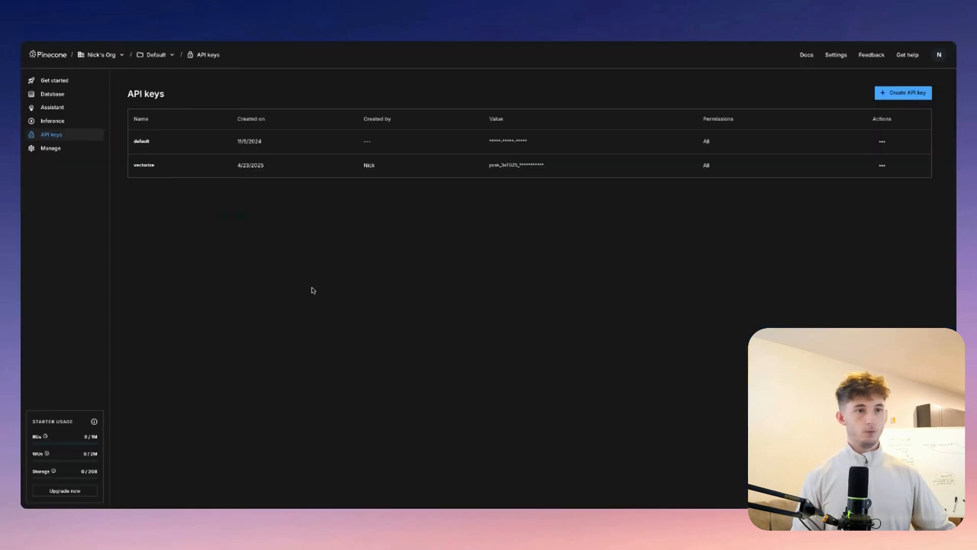
# In Pinecone, delete the existing vectorize index, confirming with its name, and refresh the index list
pyautogui.click(58, 96)
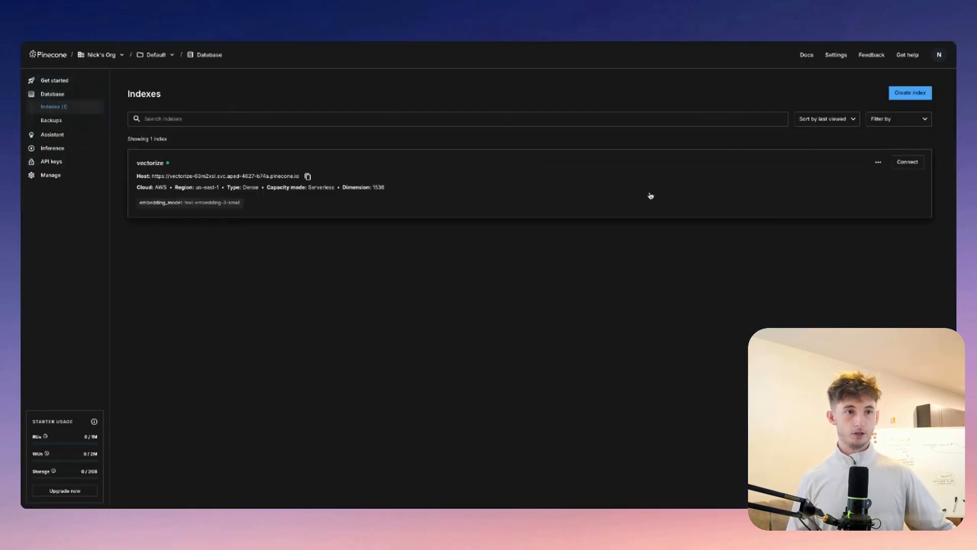
pyautogui.click(878, 162)
pyautogui.click(858, 189)
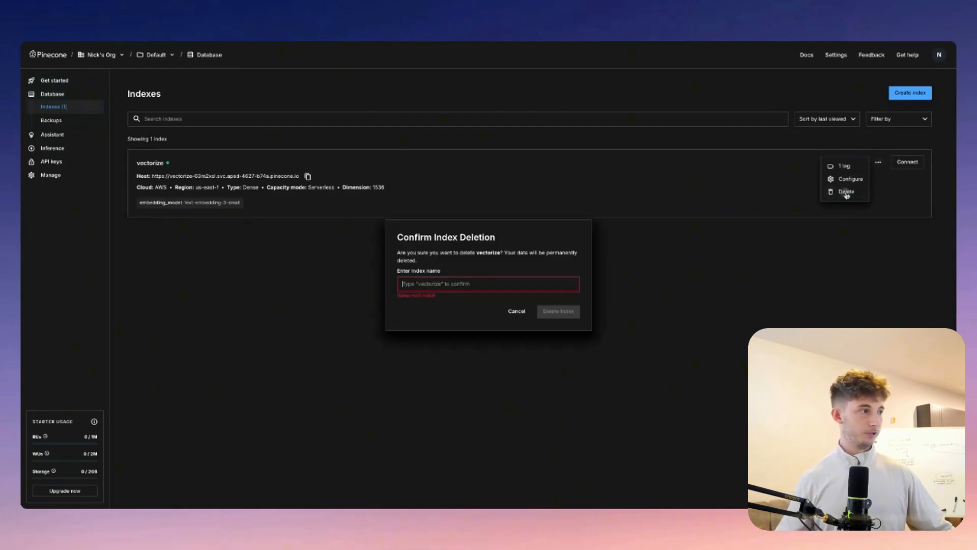
pyautogui.write('delee')
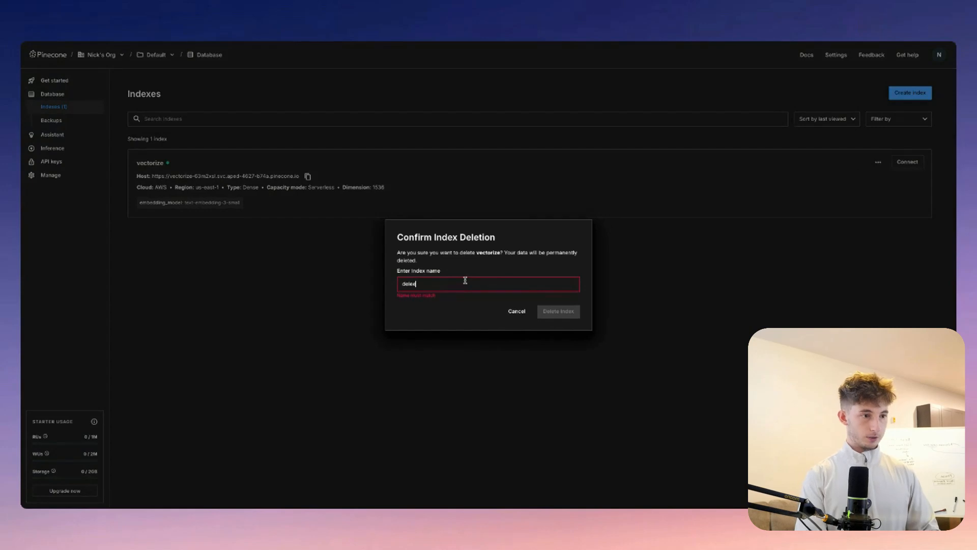
pyautogui.press('BackSpace')
pyautogui.press('BackSpace')
pyautogui.press('BackSpace')
pyautogui.press('BackSpace')
pyautogui.write('vec')
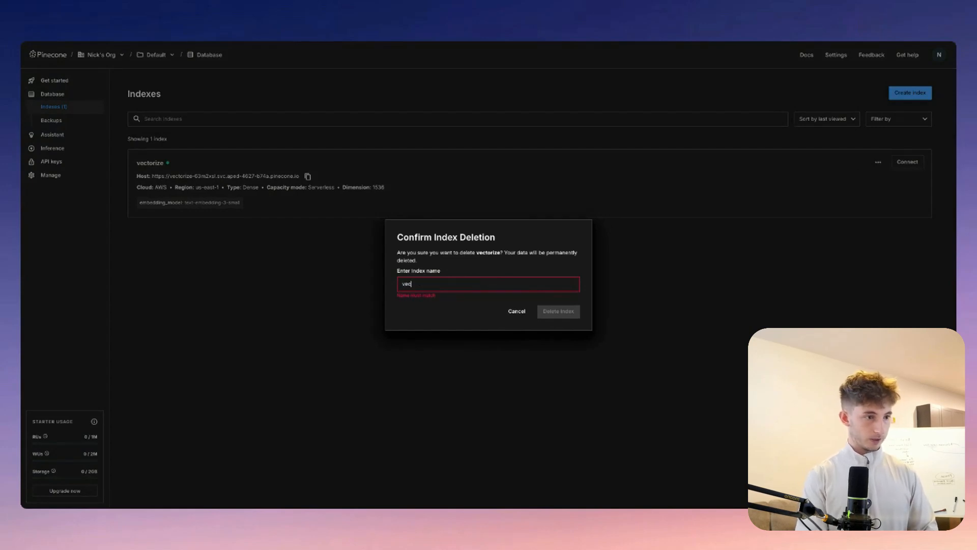
pyautogui.write('torize')
pyautogui.click(574, 311)
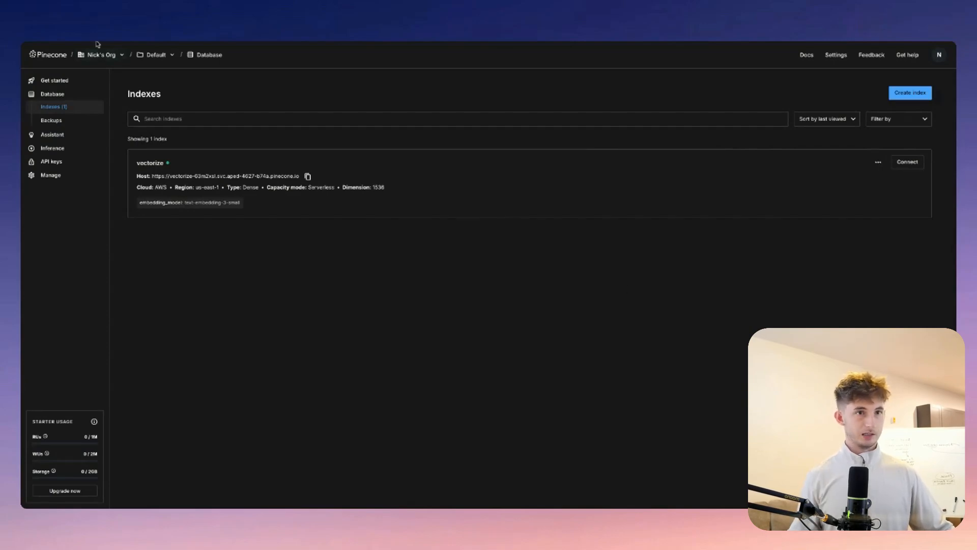
pyautogui.press('super+r')
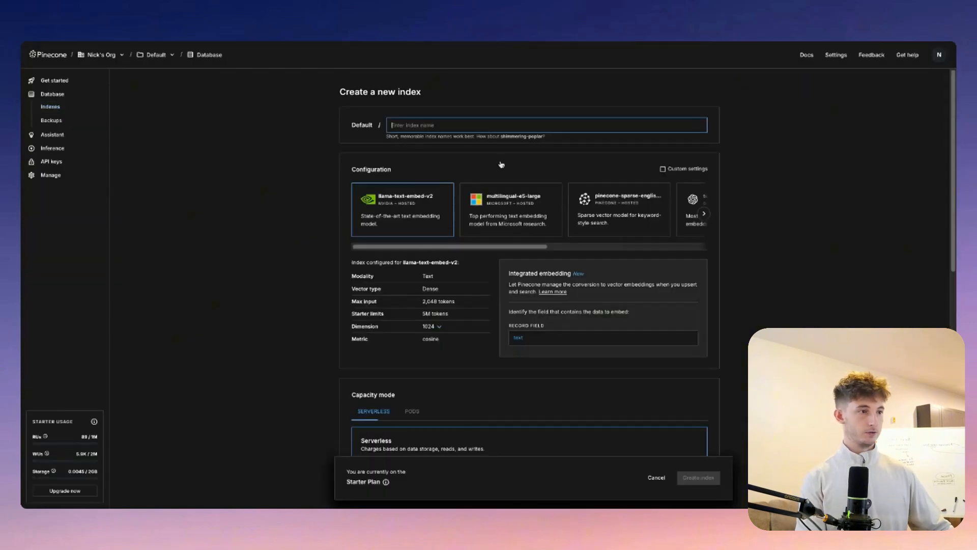
# Create a new Pinecone index named vectorize with the text-embedding-3-small configuration, serverless on AWS in us-east-1
pyautogui.write('vec')
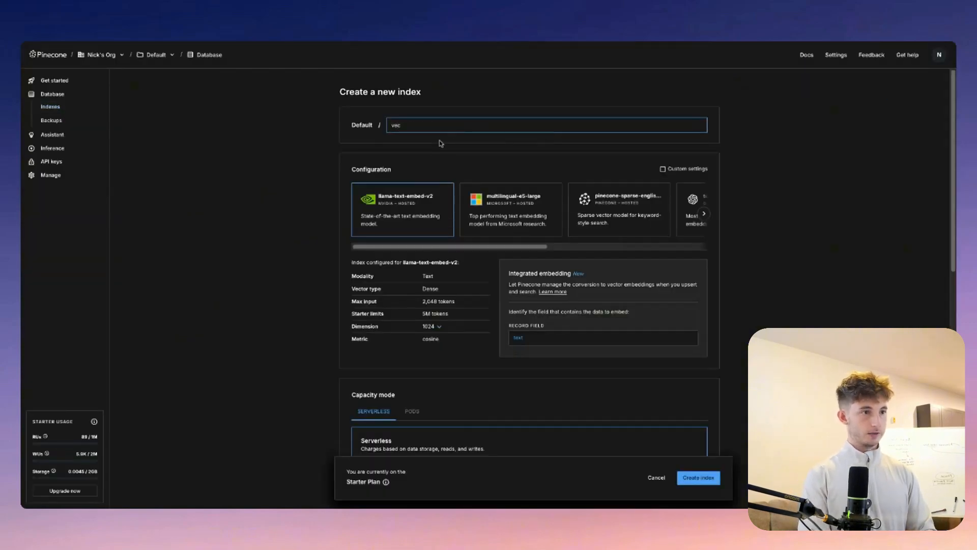
pyautogui.write('torize')
pyautogui.scroll(-1, 460, 226)
pyautogui.hscroll(3, 458, 226)
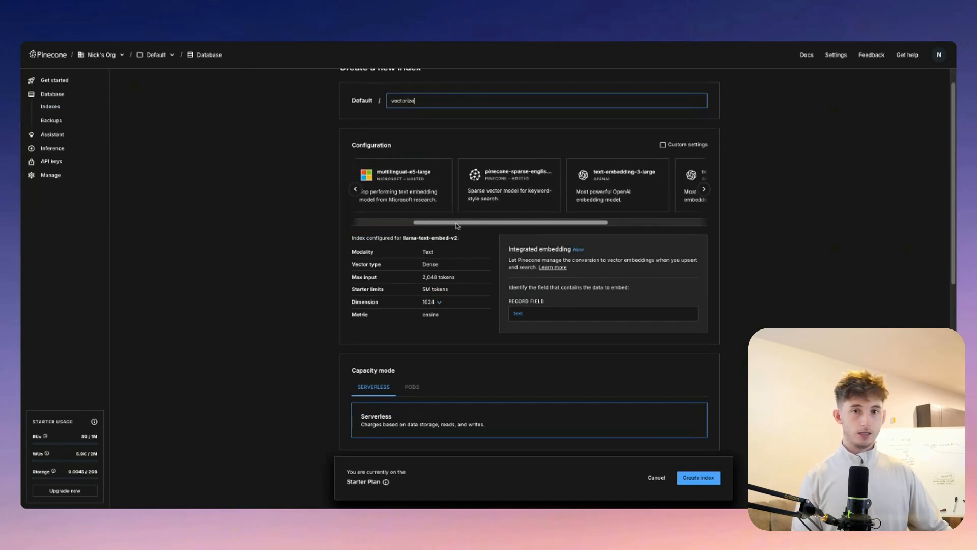
pyautogui.hscroll(3, 456, 226)
pyautogui.click(569, 191)
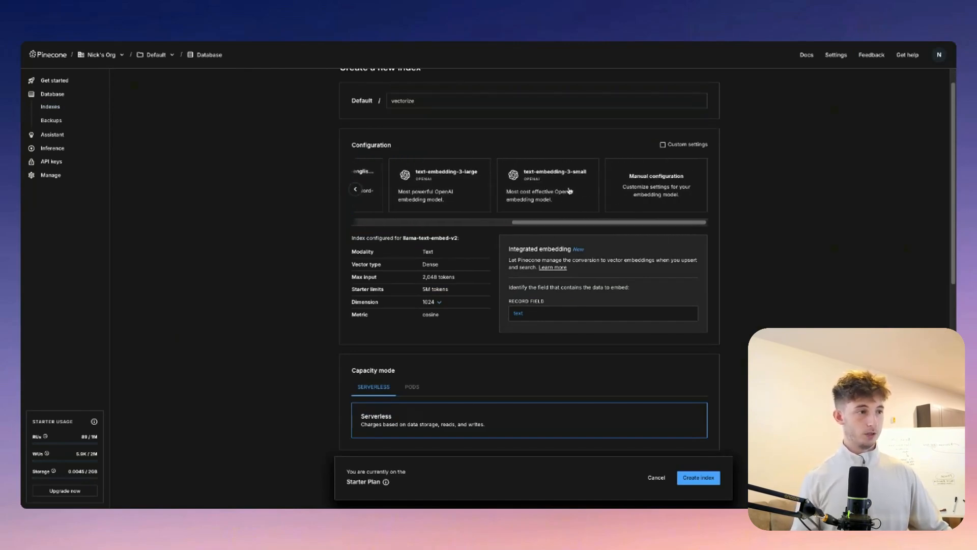
pyautogui.click(567, 192)
pyautogui.scroll(-6, 560, 245)
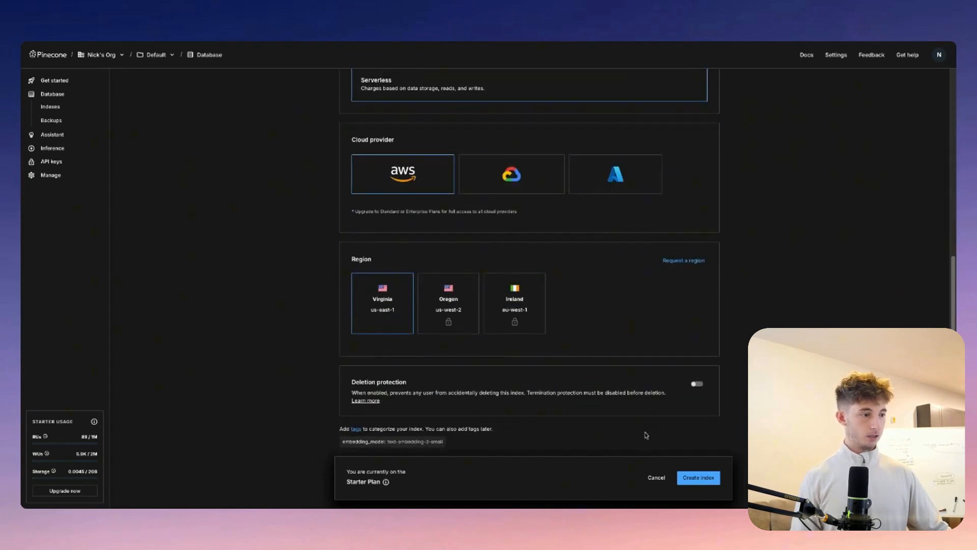
pyautogui.click(698, 478)
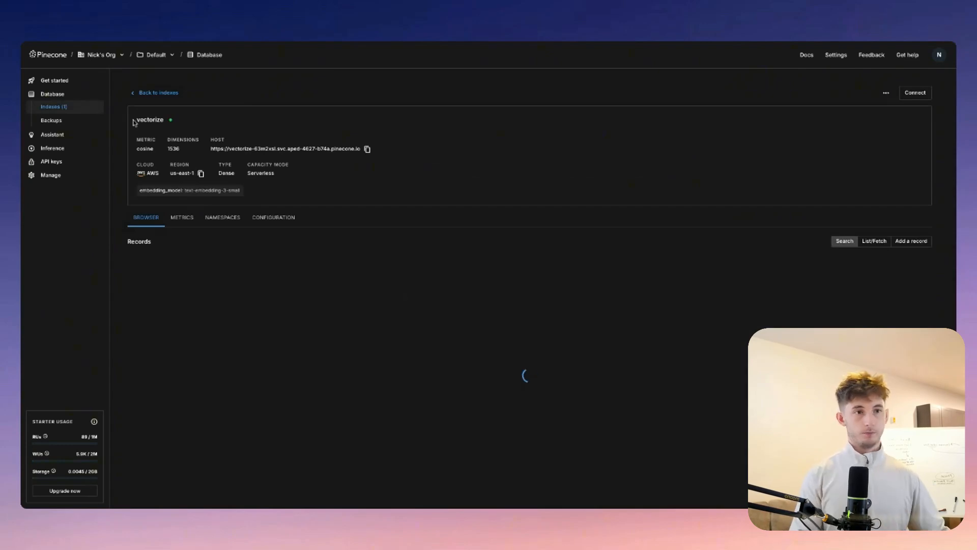
# Copy the new index's name into the Vectorize Vector Database block's index name and set the namespace to vectorized
pyautogui.doubleClick(135, 121)
pyautogui.press('super+c')
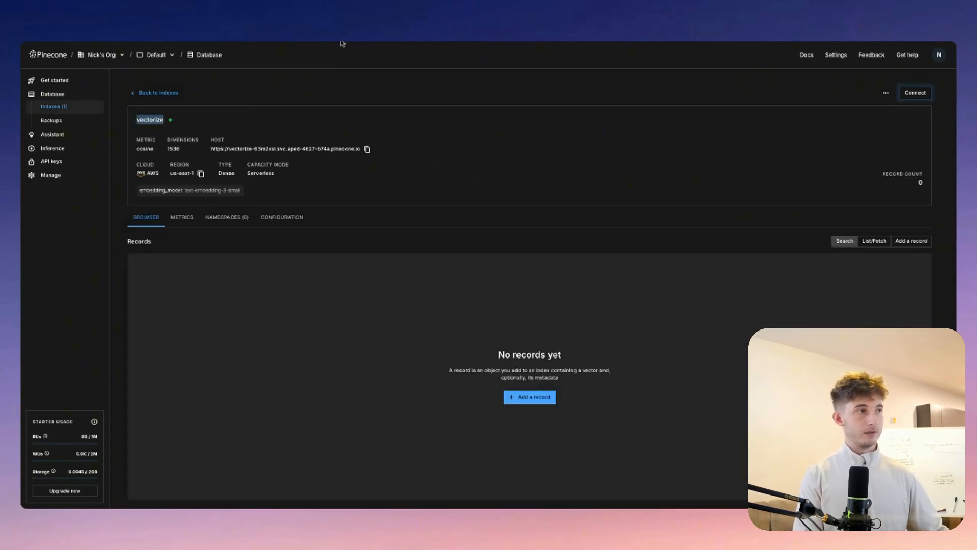
pyautogui.click(342, 43)
pyautogui.click(560, 244)
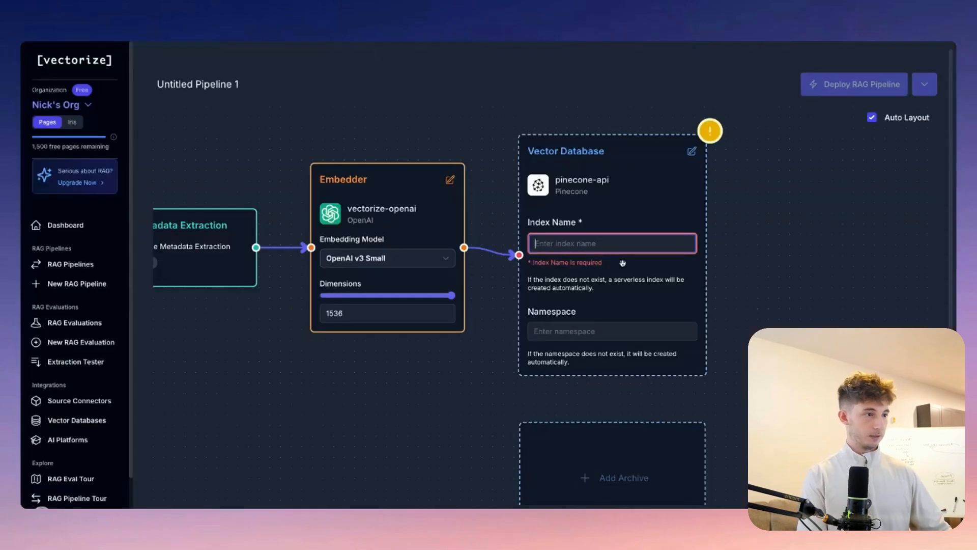
pyautogui.press('super+v')
pyautogui.press('Tab')
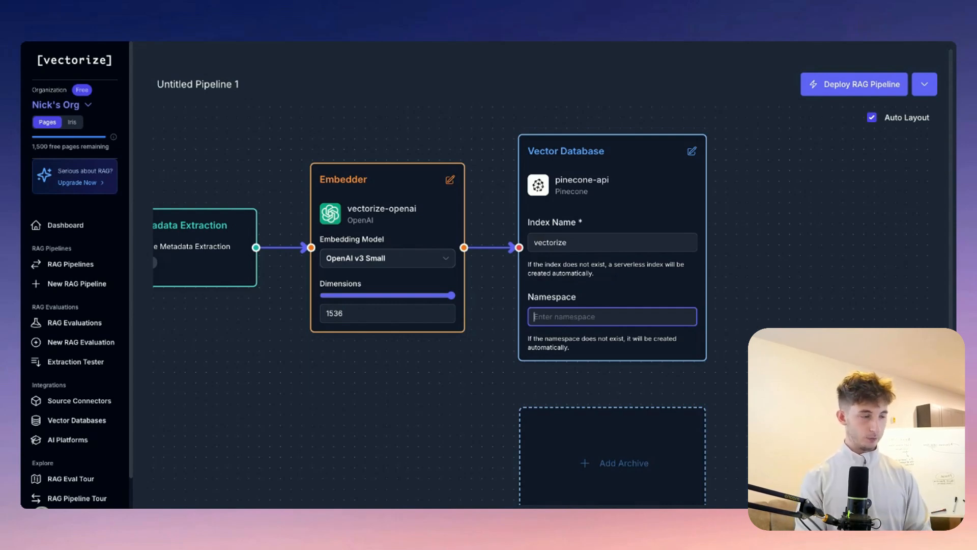
pyautogui.write('vectorized')
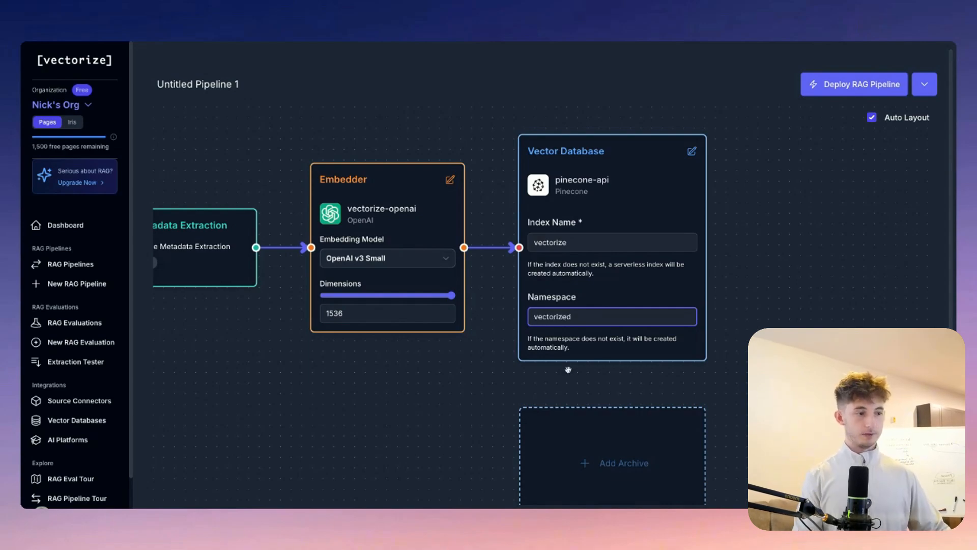
# Review the completed pipeline layout and deploy the RAG pipeline
pyautogui.scroll(-1, 603, 371)
pyautogui.moveTo(641, 390); pyautogui.dragTo(582, 369)
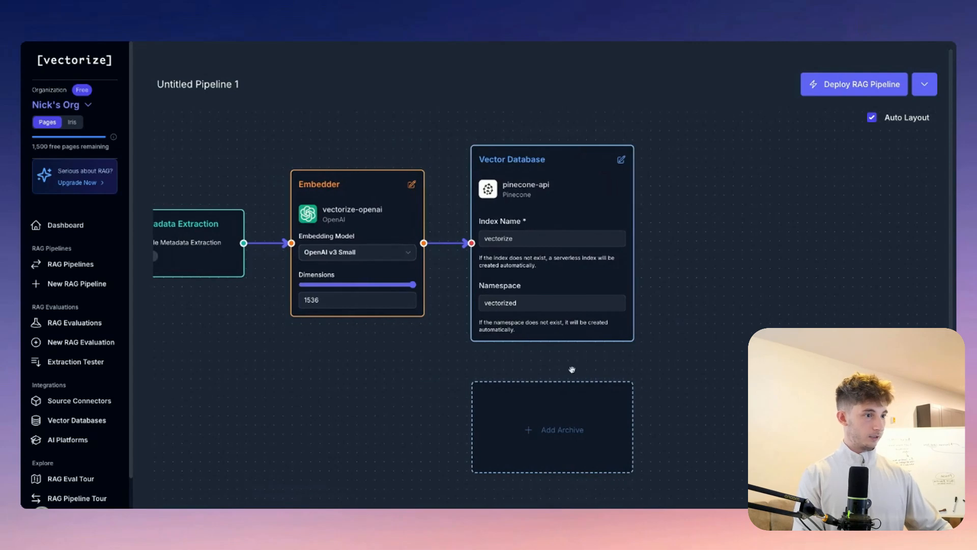
pyautogui.scroll(-1, 572, 370)
pyautogui.scroll(-2, 709, 250)
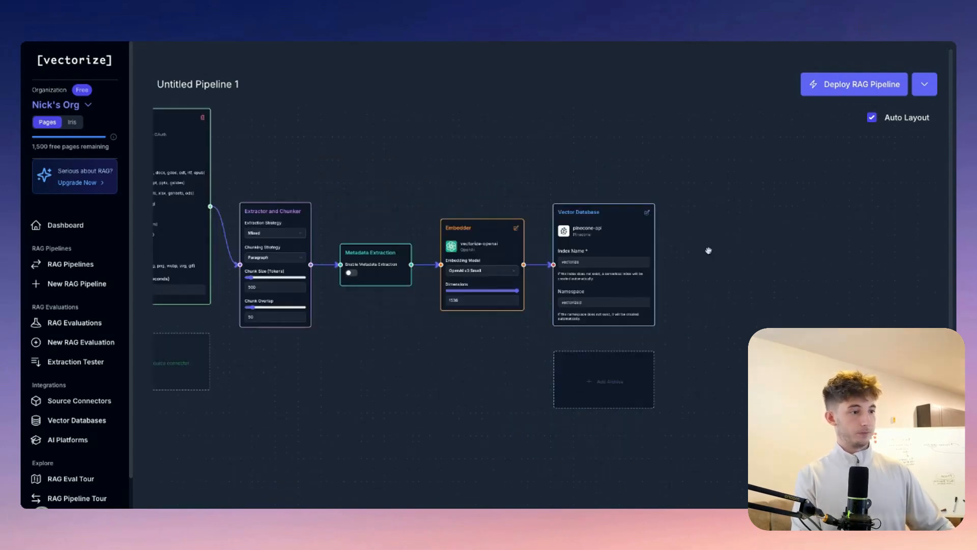
pyautogui.click(831, 91)
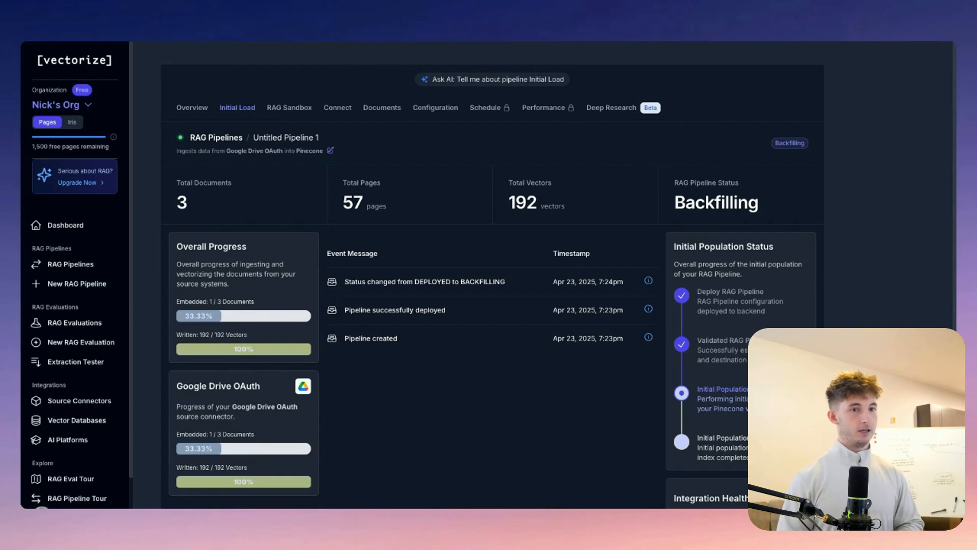
# Review the deployed pipeline's initial load progress, integration health, and retrieval connection details
pyautogui.scroll(-4, 397, 356)
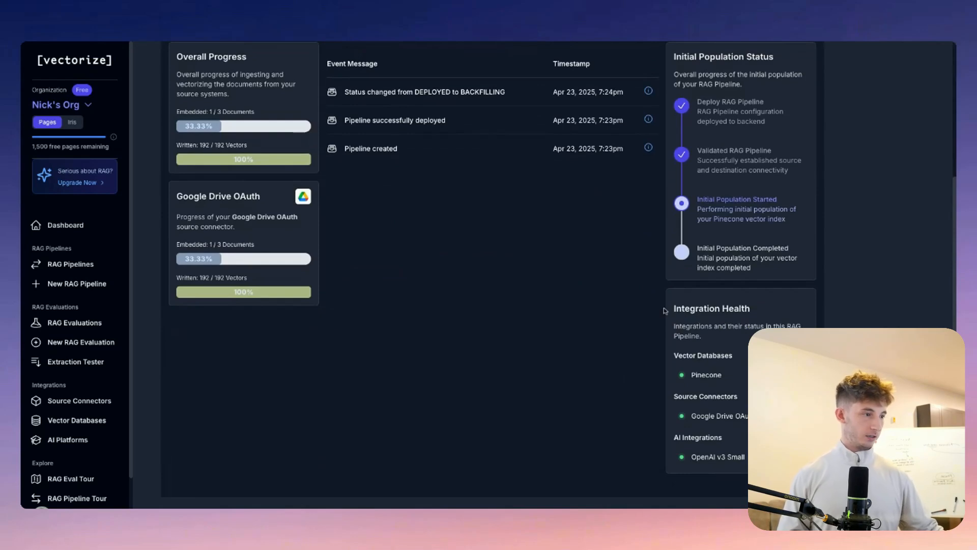
pyautogui.scroll(4, 677, 309)
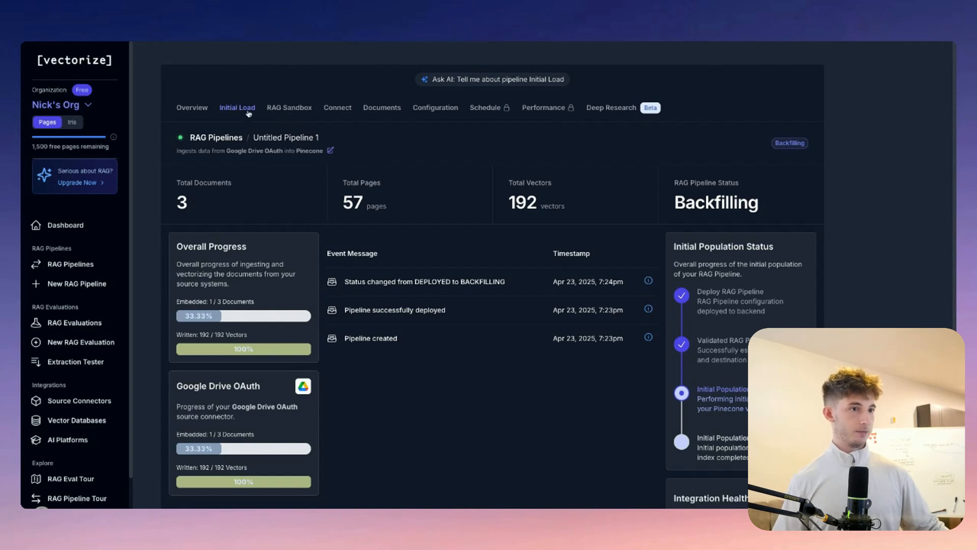
pyautogui.click(339, 111)
pyautogui.scroll(-3, 402, 229)
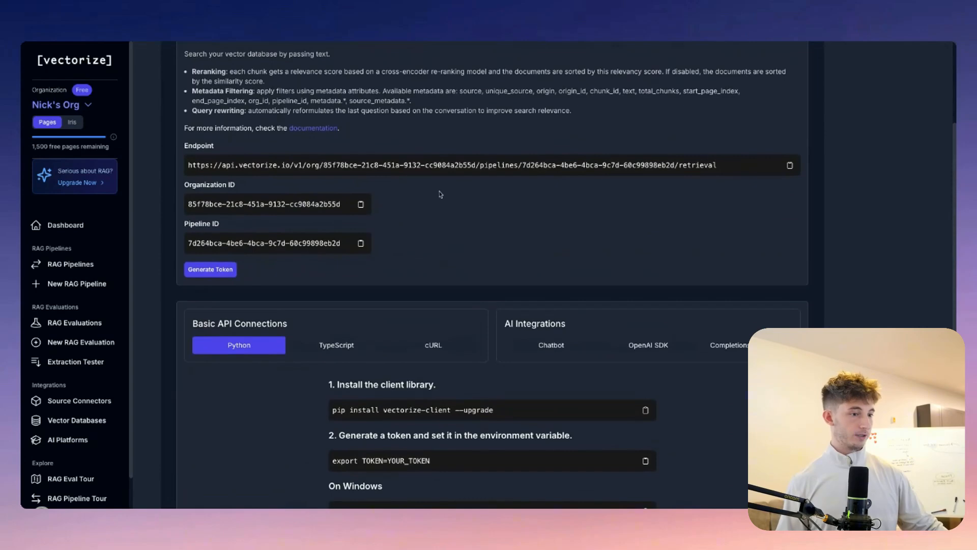
pyautogui.scroll(3, 437, 193)
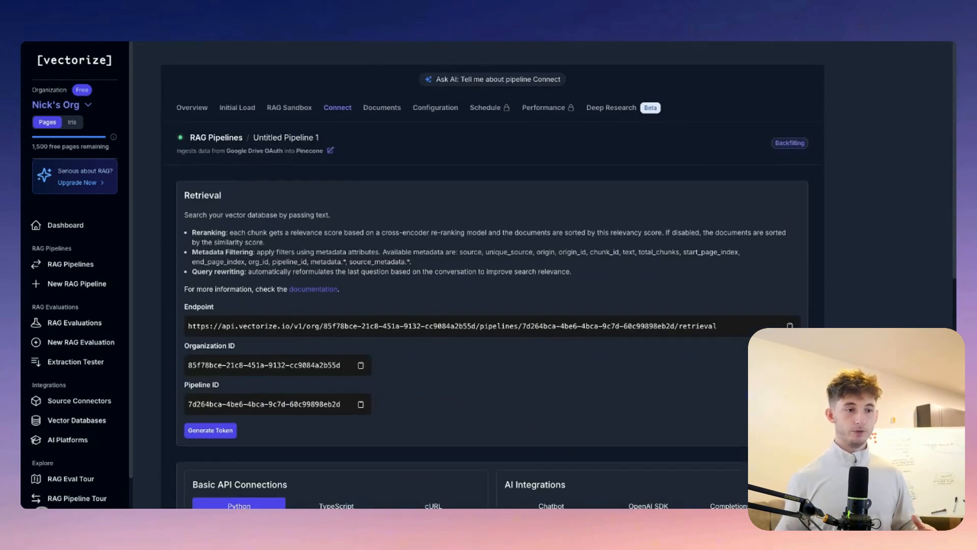
# Examine the pipeline's documents, configuration, sync schedule, performance, deep research and overview pages
pyautogui.click(369, 109)
pyautogui.click(434, 108)
pyautogui.click(484, 109)
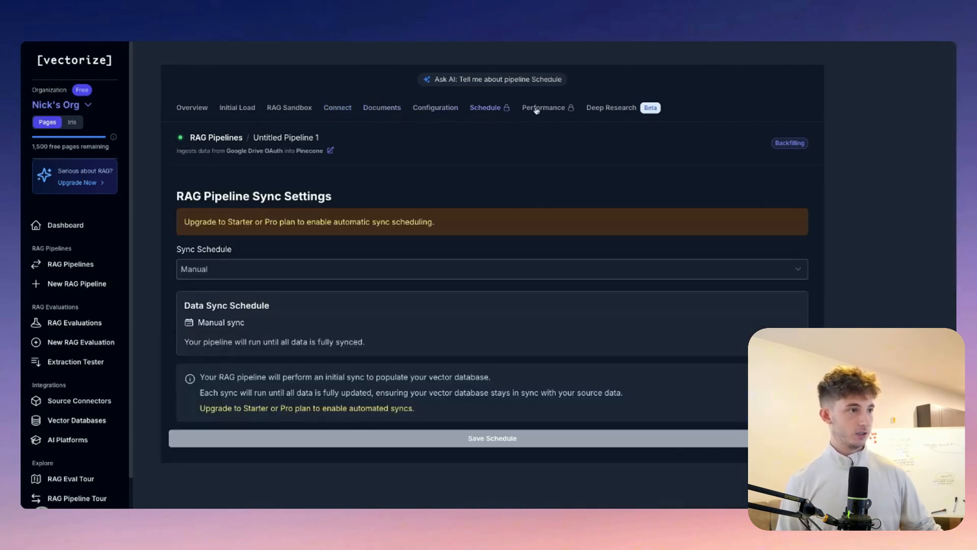
pyautogui.click(540, 109)
pyautogui.click(619, 109)
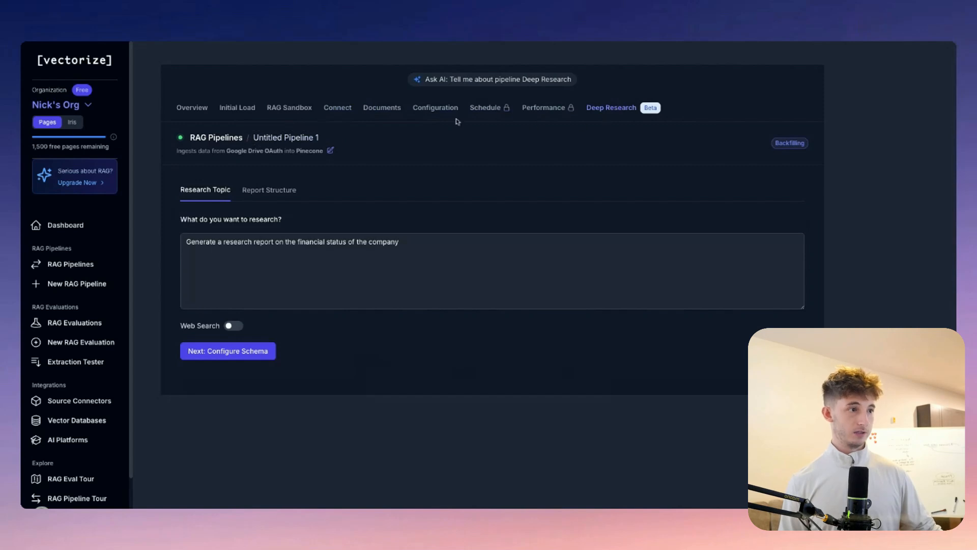
pyautogui.click(485, 109)
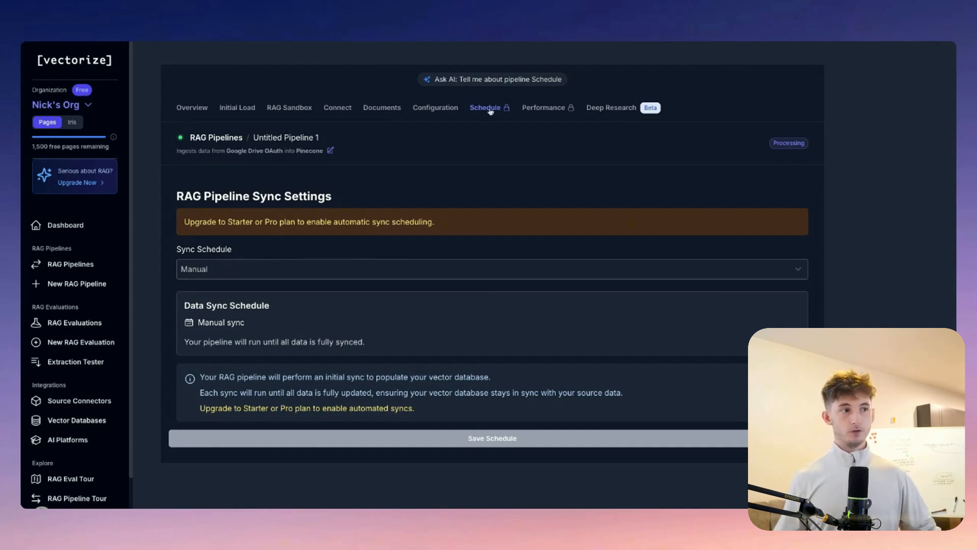
pyautogui.click(192, 108)
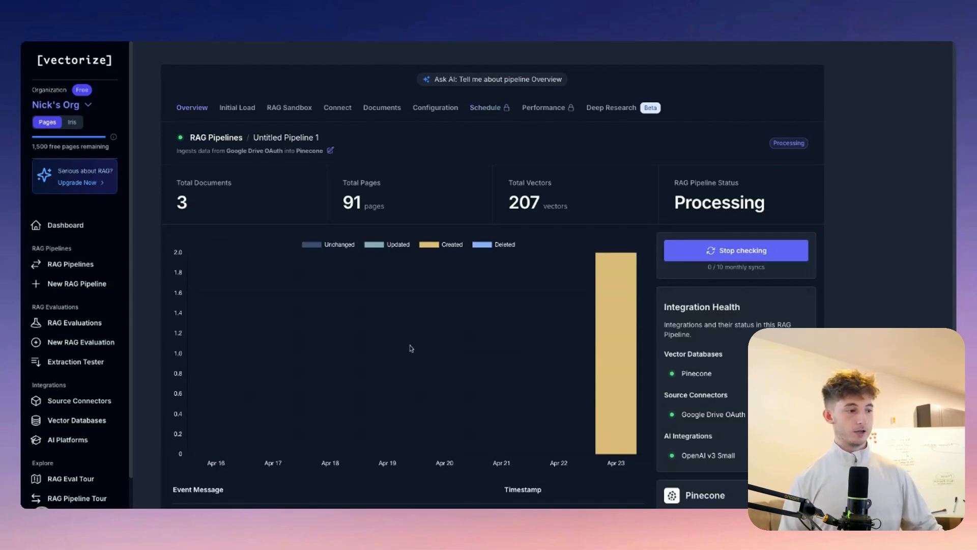
pyautogui.scroll(-3, 411, 348)
pyautogui.scroll(3, 350, 204)
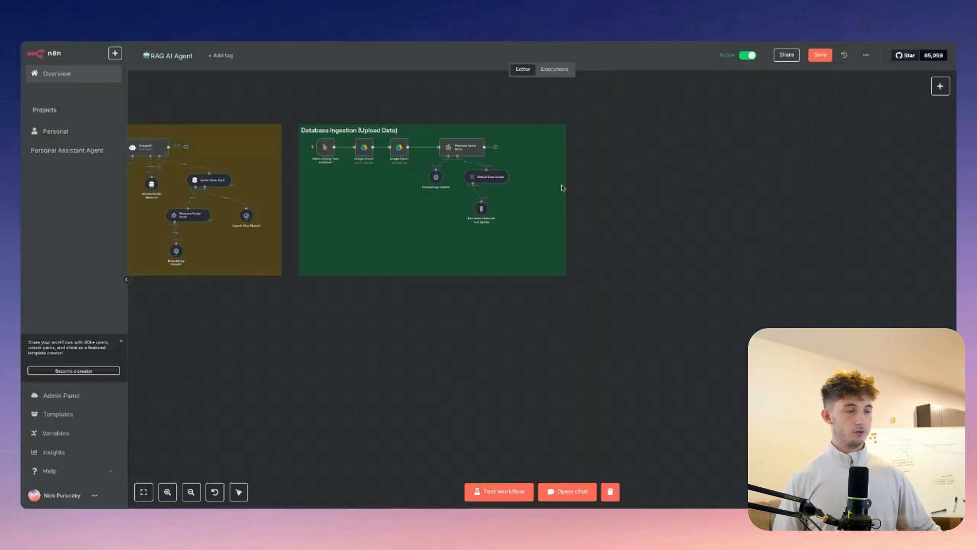
# In the Agents to Scale community, open the RAG Chatbot Agent lesson of the n8n Templates course and go to its files section
pyautogui.hscroll(-5, 260, 362)
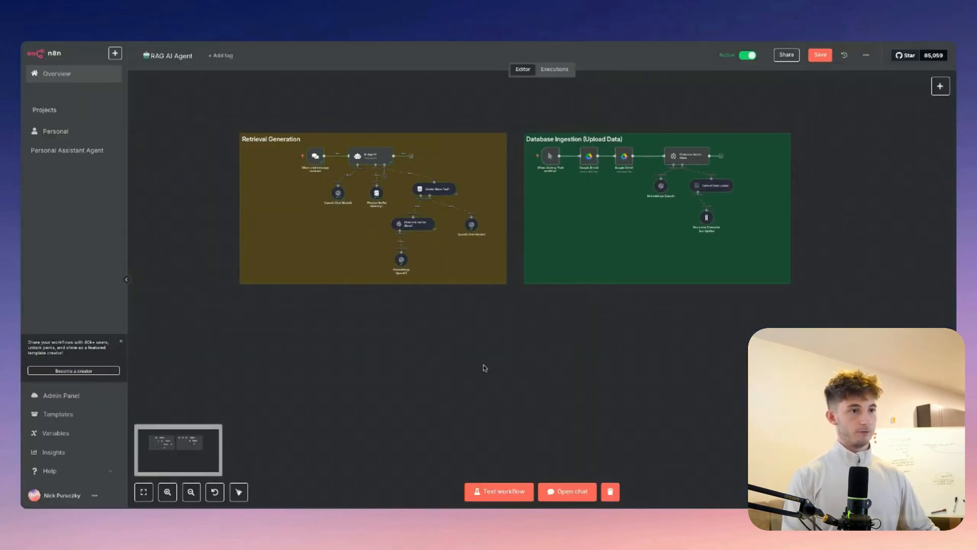
pyautogui.scroll(3, 305, 186)
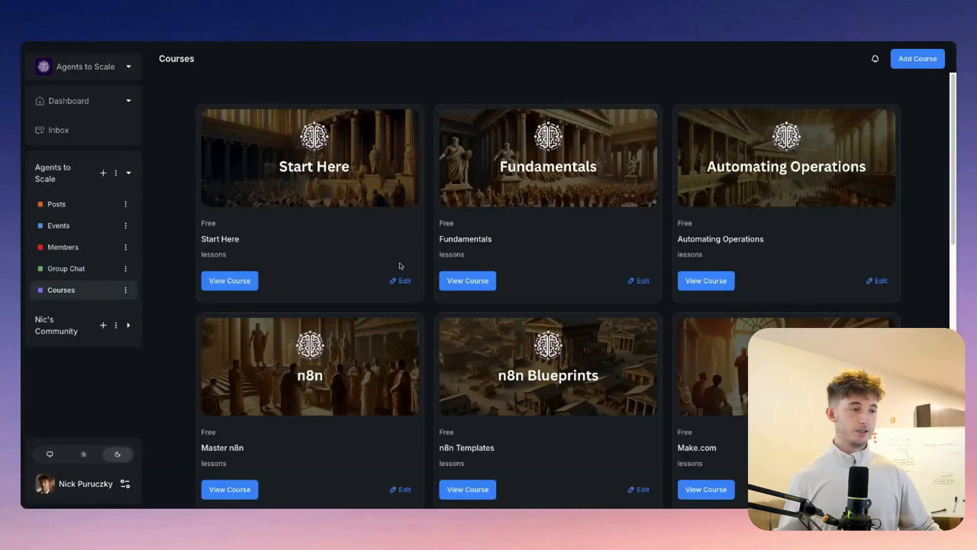
pyautogui.scroll(-4, 418, 350)
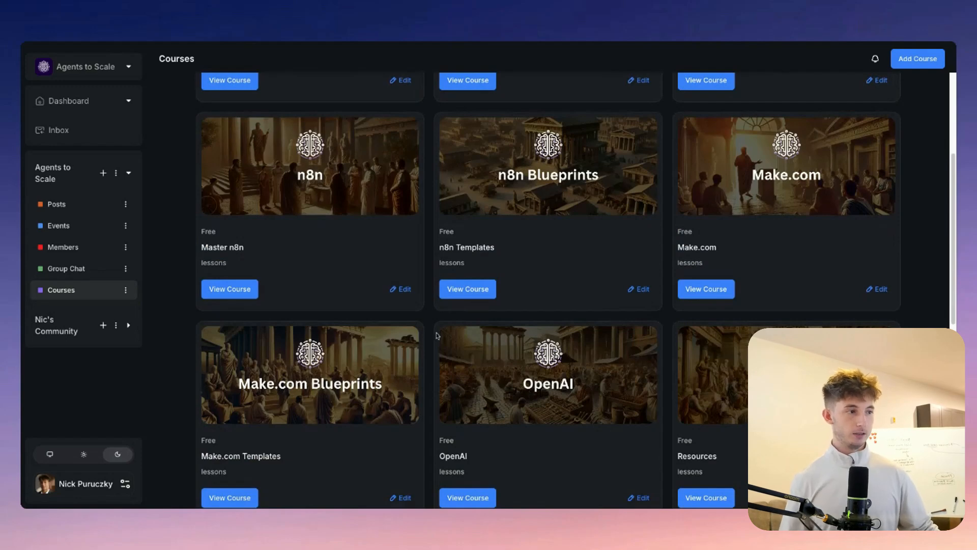
pyautogui.click(463, 293)
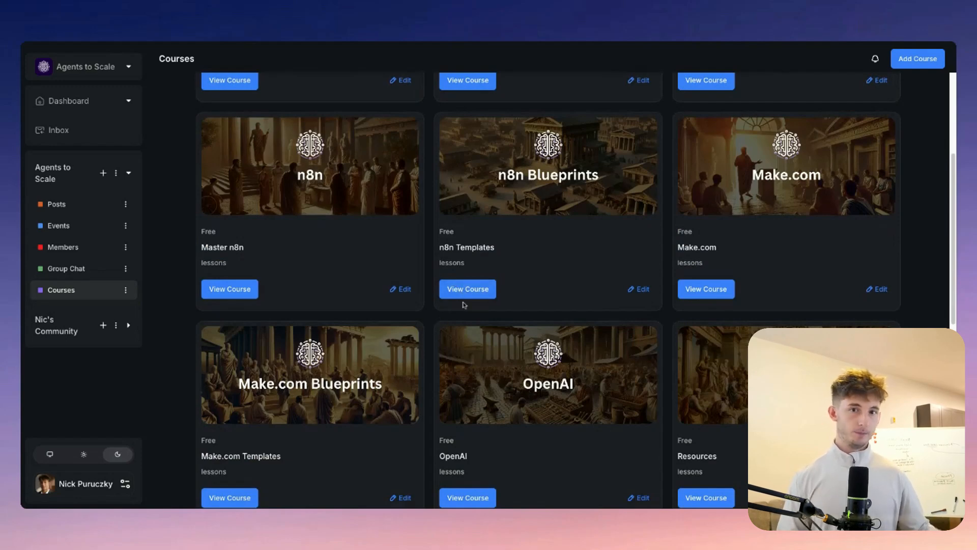
pyautogui.scroll(-2, 351, 335)
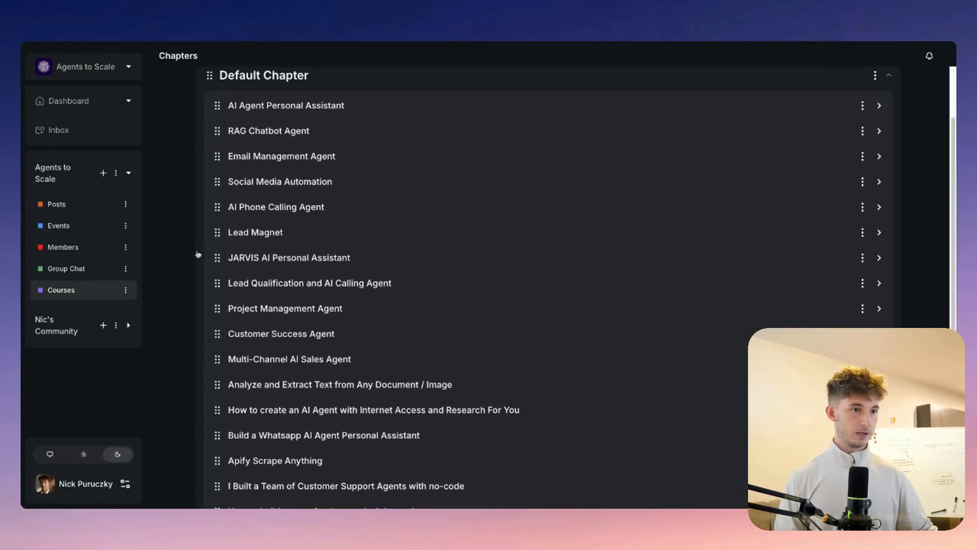
pyautogui.click(262, 133)
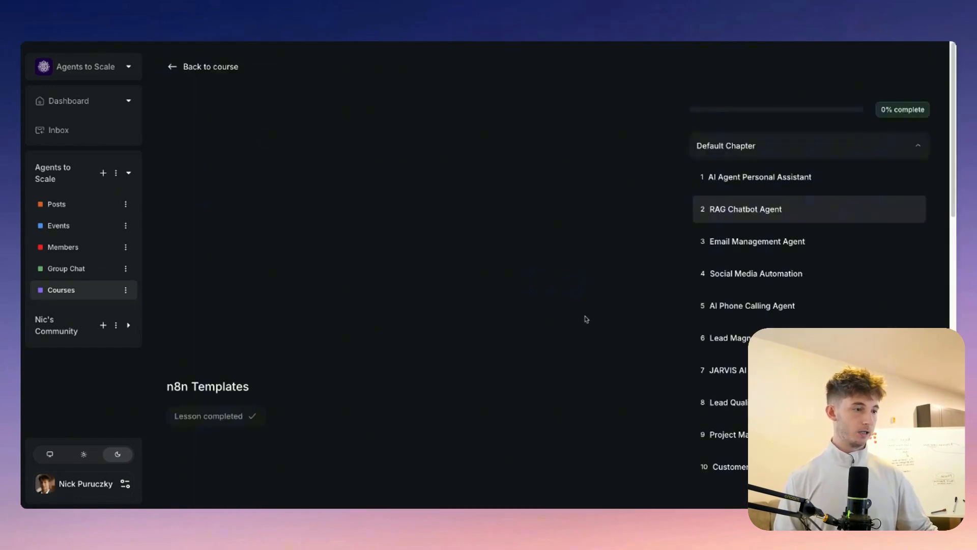
pyautogui.scroll(-2, 441, 345)
pyautogui.scroll(-1, 285, 384)
pyautogui.scroll(-10, 315, 380)
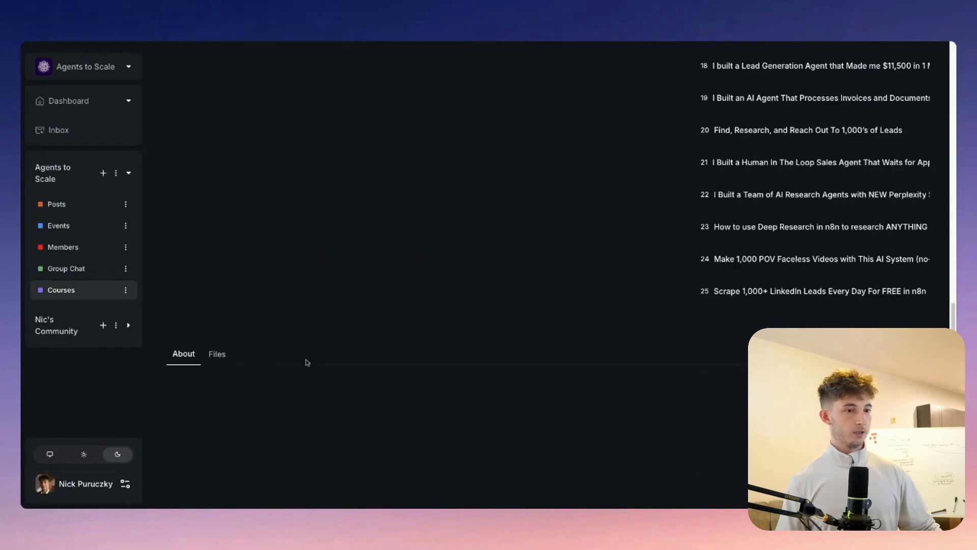
pyautogui.click(232, 469)
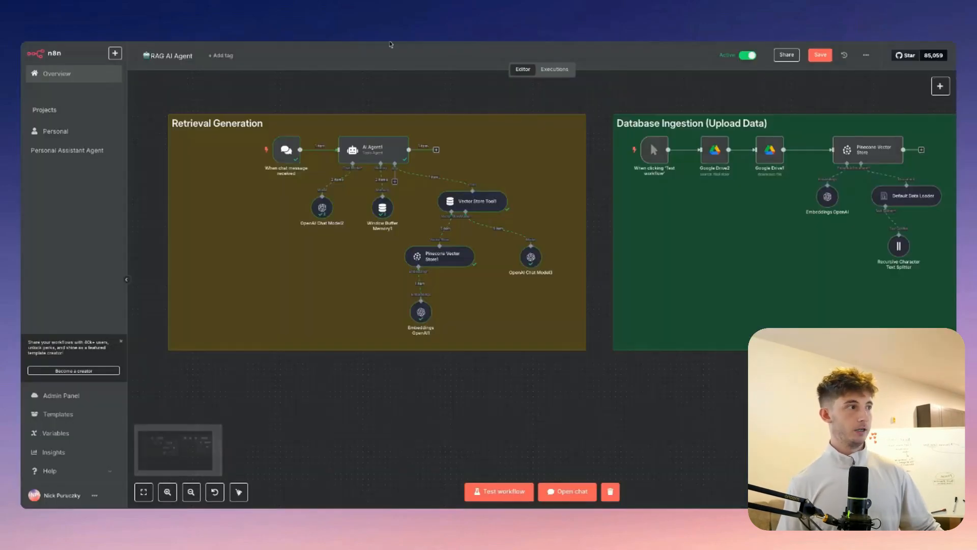
# Switch back to the RAG AI Agent workflow in n8n and look at its option to import from a file
pyautogui.click(866, 58)
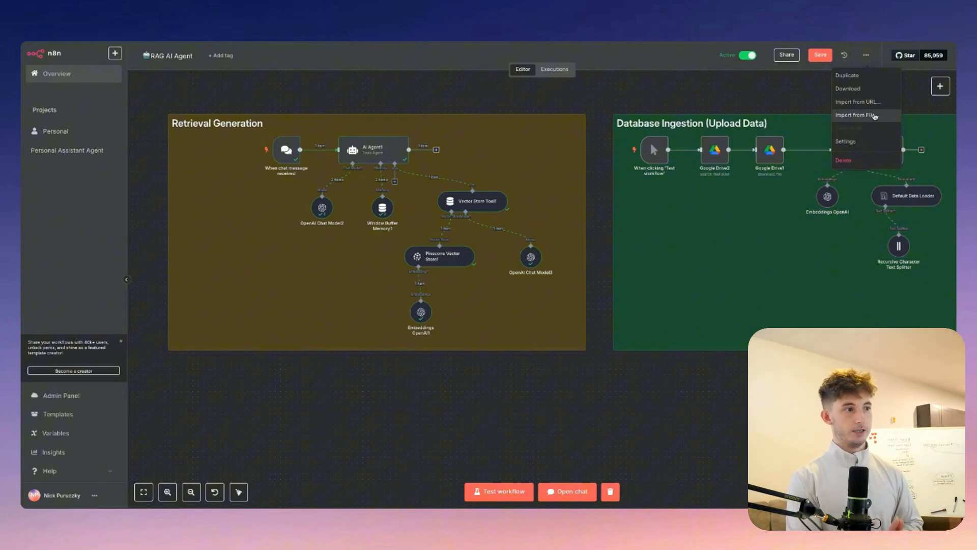
pyautogui.click(582, 348)
pyautogui.click(557, 396)
pyautogui.hscroll(-2, 531, 391)
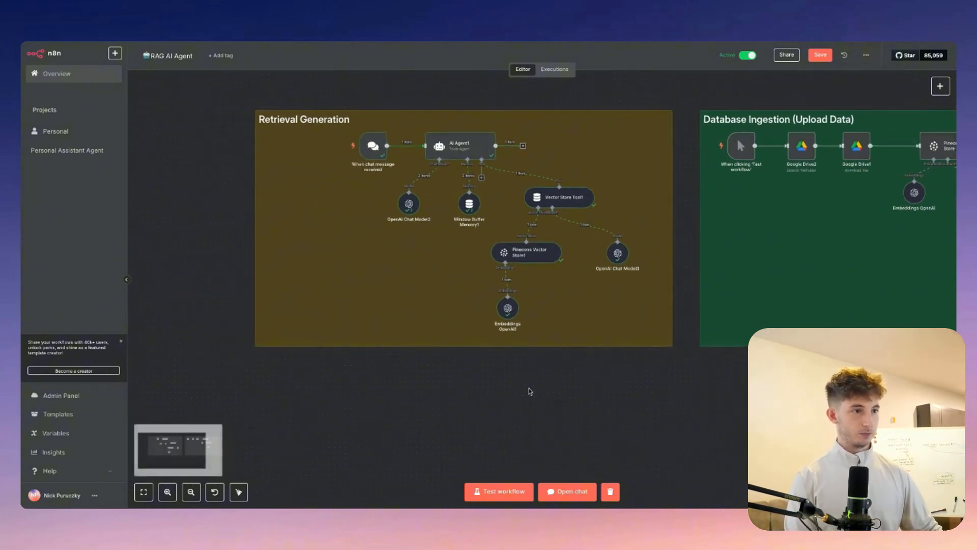
pyautogui.hscroll(1, 531, 390)
pyautogui.scroll(1, 531, 391)
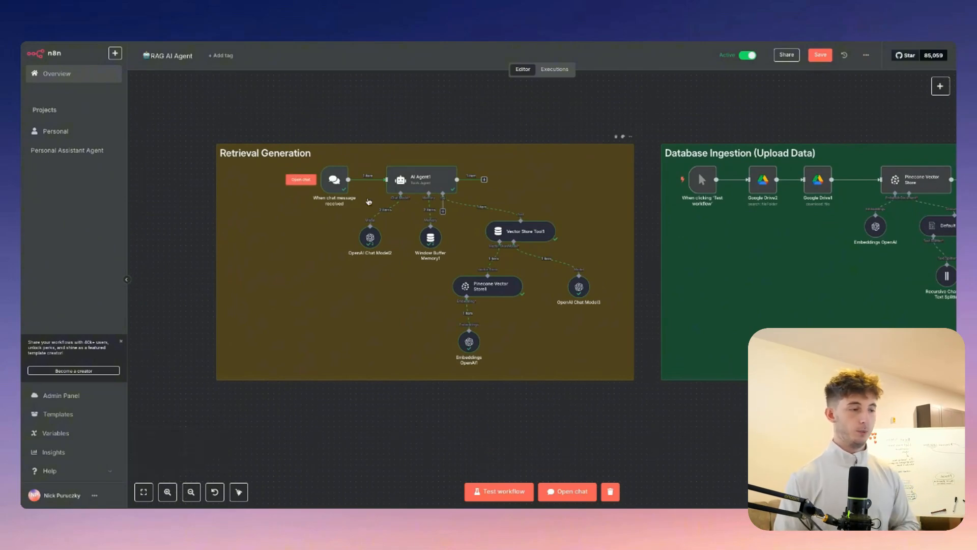
# Add an AI Agent node to the workflow and place it inside the Retrieval Generation area
pyautogui.scroll(-5, 367, 312)
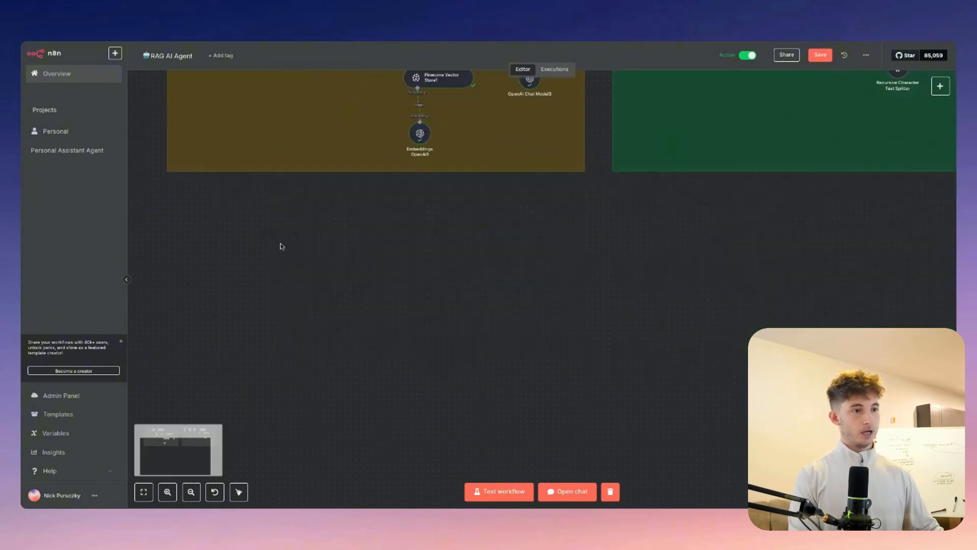
pyautogui.rightClick(278, 253)
pyautogui.click(304, 221)
pyautogui.rightClick(284, 257)
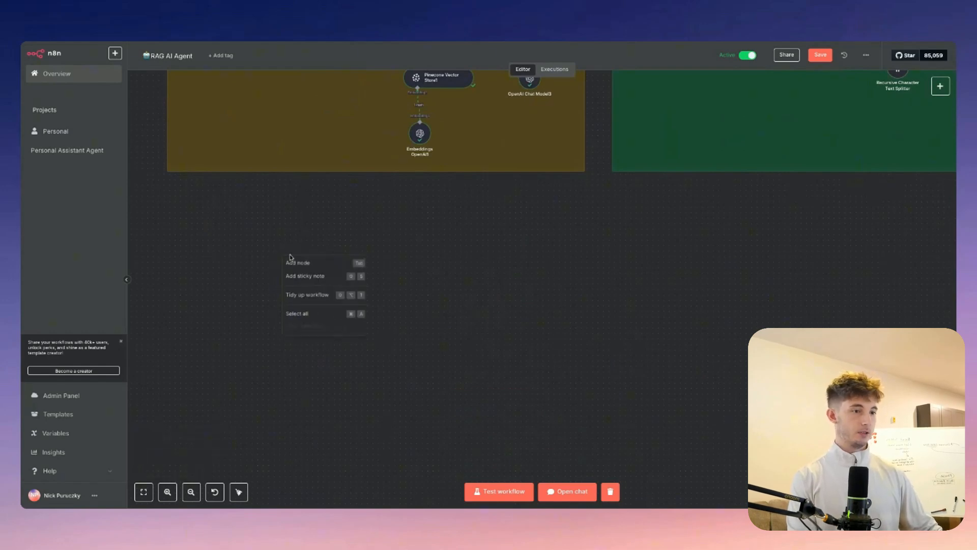
pyautogui.click(307, 265)
pyautogui.write('agent')
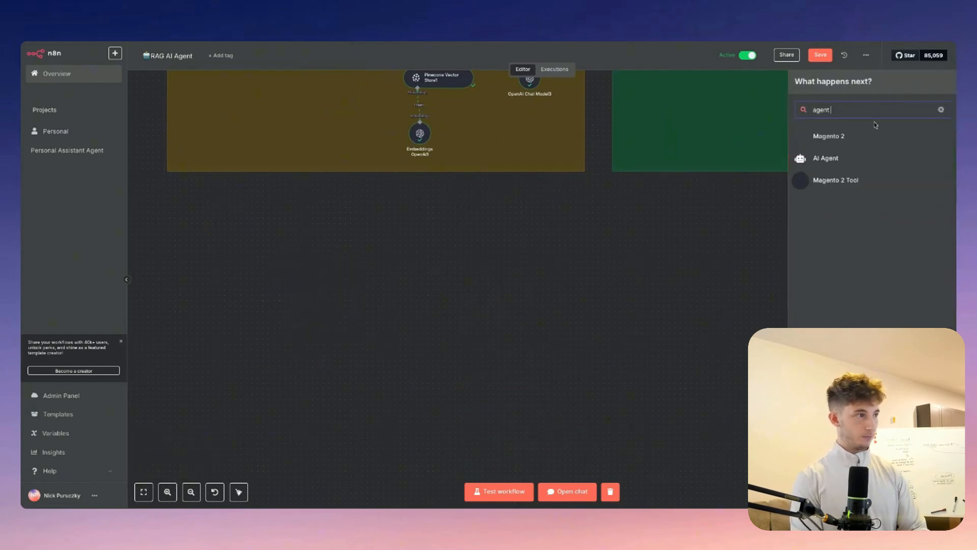
pyautogui.click(838, 158)
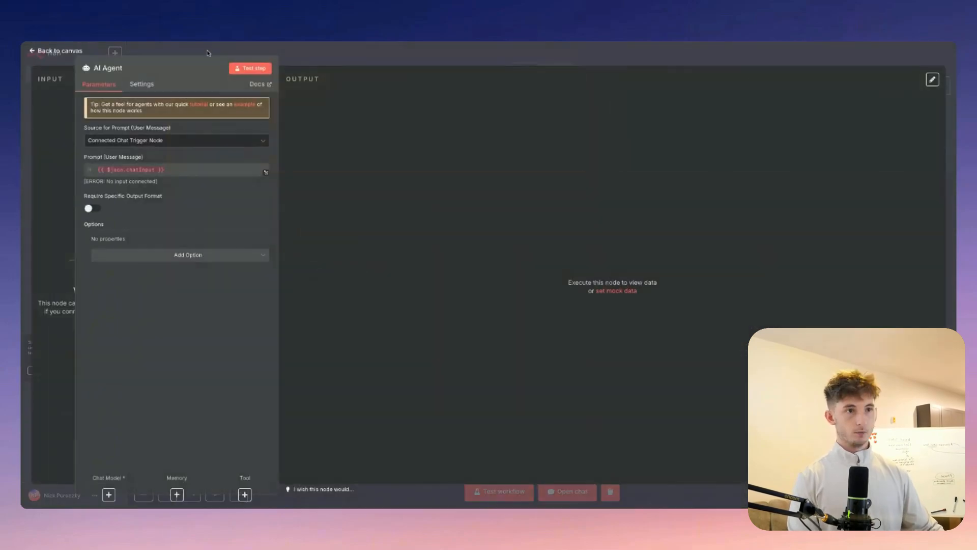
pyautogui.click(57, 50)
pyautogui.moveTo(332, 239); pyautogui.dragTo(272, 113)
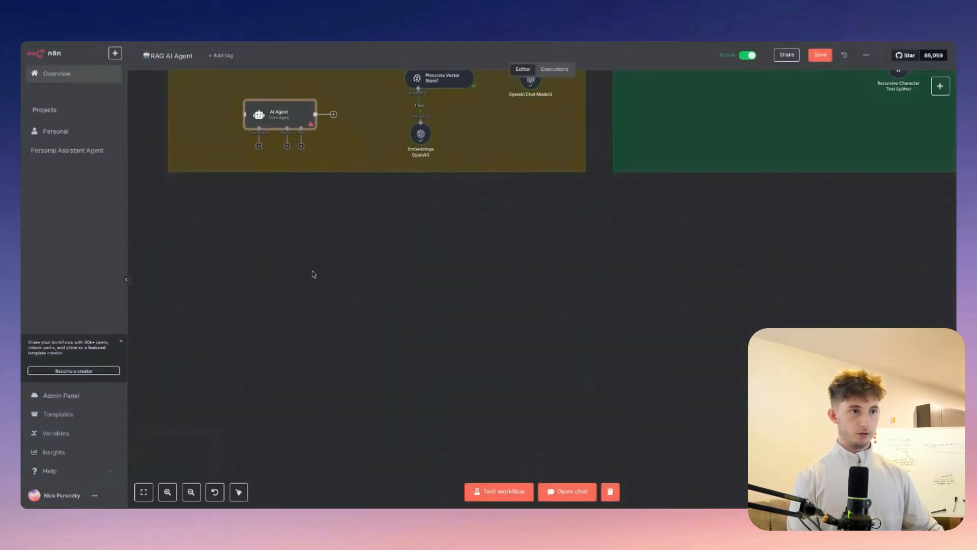
# Disconnect the chat trigger from AI Agent1 and connect it to the new AI Agent, placing both nodes side by side
pyautogui.scroll(4, 312, 275)
pyautogui.hscroll(-2, 312, 275)
pyautogui.click(427, 151)
pyautogui.moveTo(390, 154); pyautogui.dragTo(344, 298)
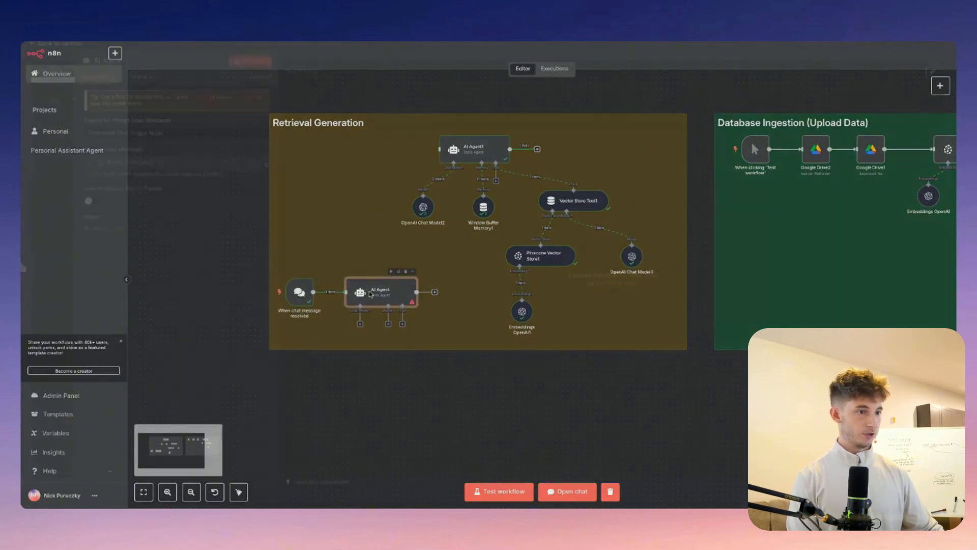
# Add the System Message option to the new AI Agent node
pyautogui.doubleClick(370, 295)
pyautogui.click(160, 257)
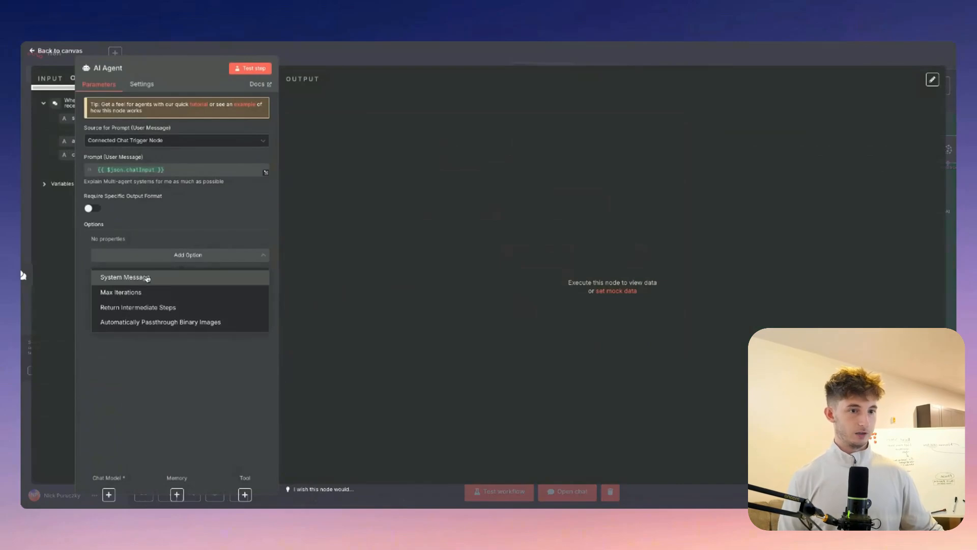
pyautogui.click(146, 279)
pyautogui.click(330, 60)
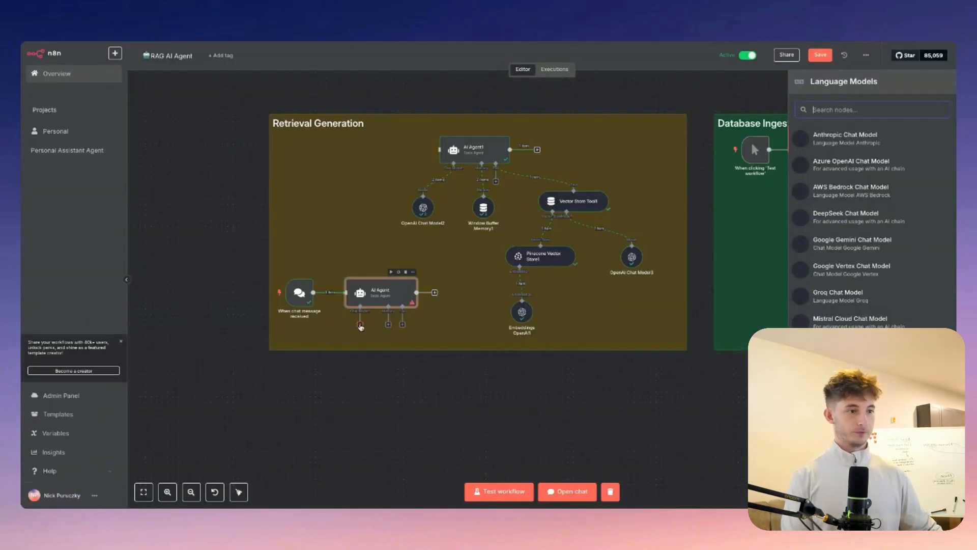
# Attach an OpenAI Chat Model using gpt-4.1 to the new AI Agent and place it below the chat trigger
pyautogui.click(849, 375)
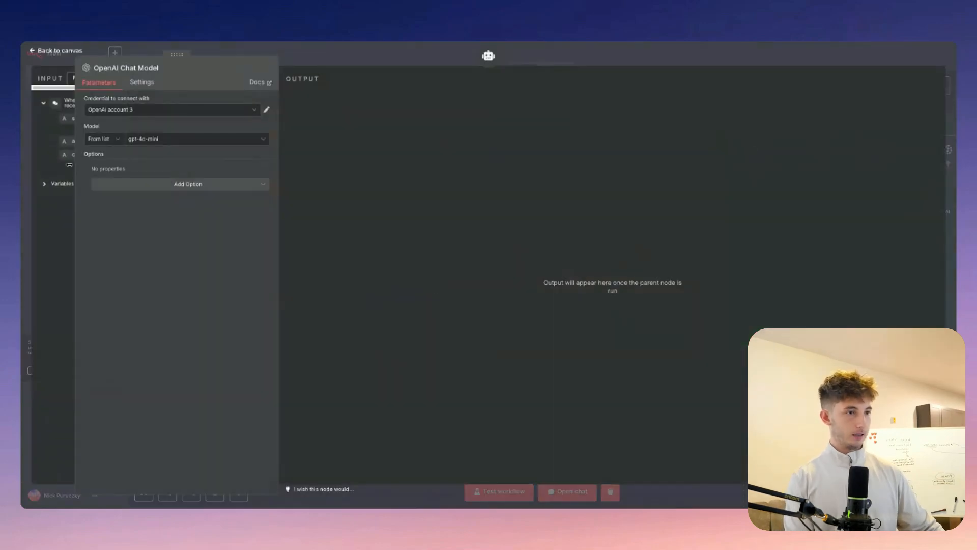
pyautogui.click(152, 141)
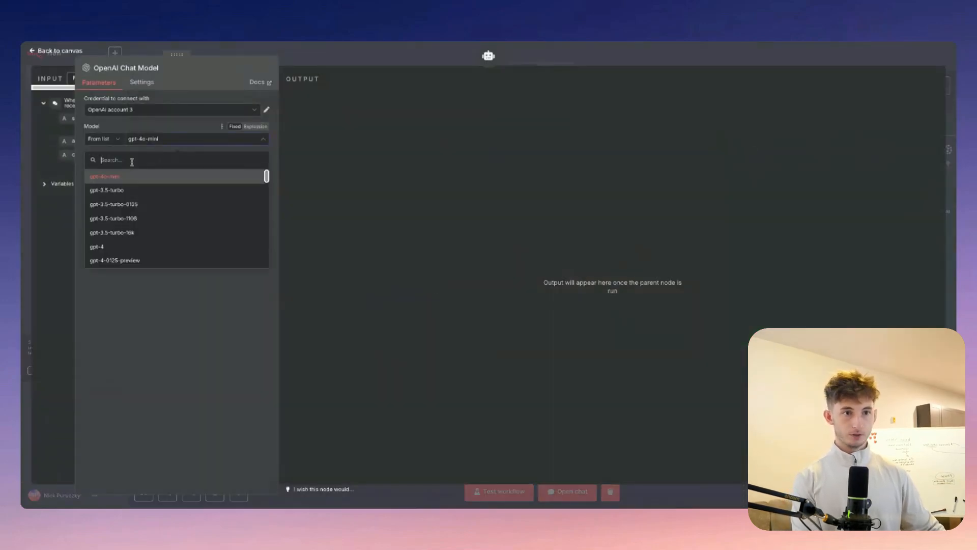
pyautogui.write('4.1')
pyautogui.click(188, 177)
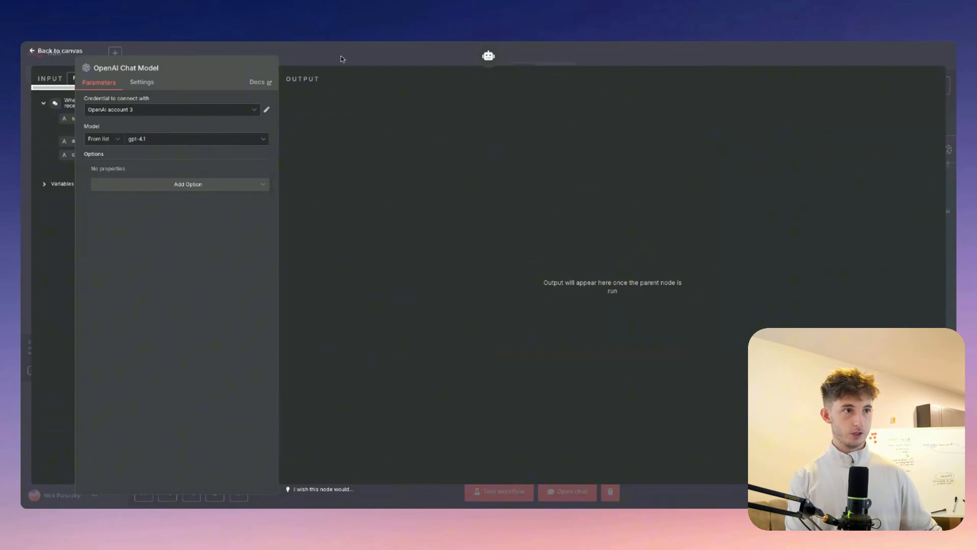
pyautogui.click(342, 60)
pyautogui.moveTo(364, 350); pyautogui.dragTo(325, 346)
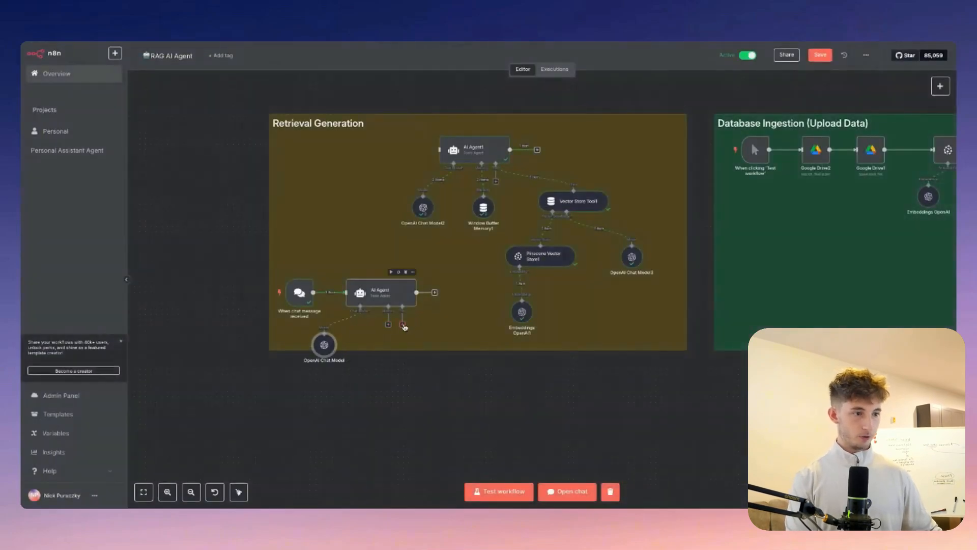
# Attach a Pinecone Vector Store tool to the new AI Agent and name it knowledgebase
pyautogui.click(403, 324)
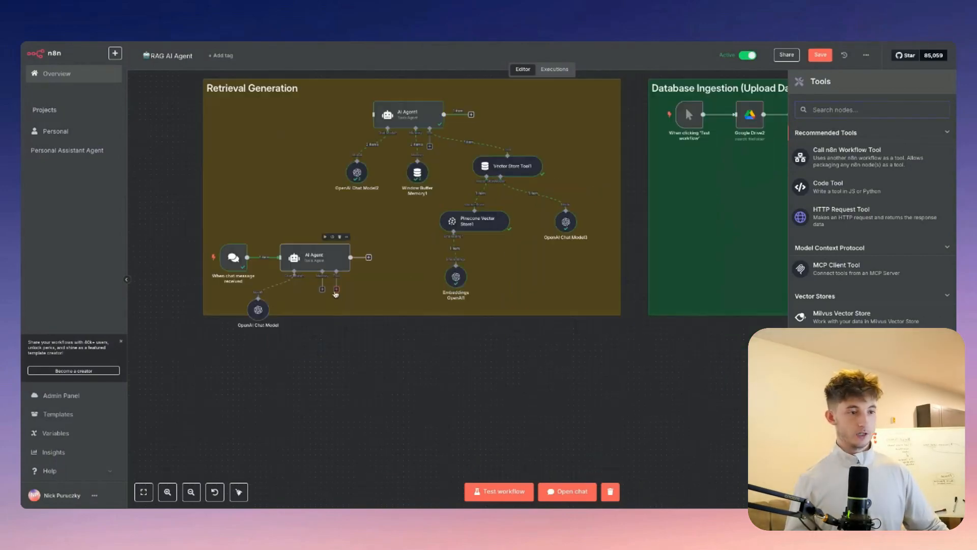
pyautogui.scroll(-1, 860, 366)
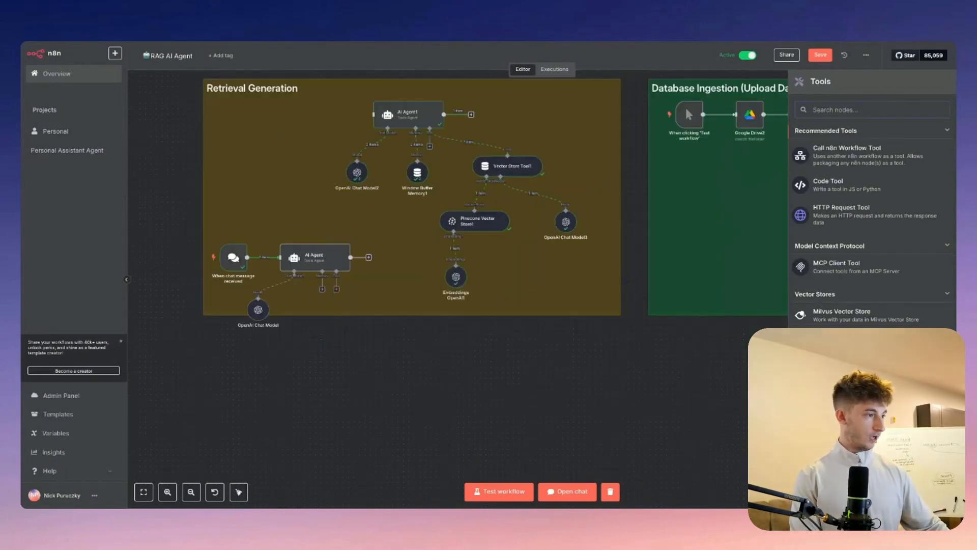
pyautogui.click(855, 370)
pyautogui.click(121, 170)
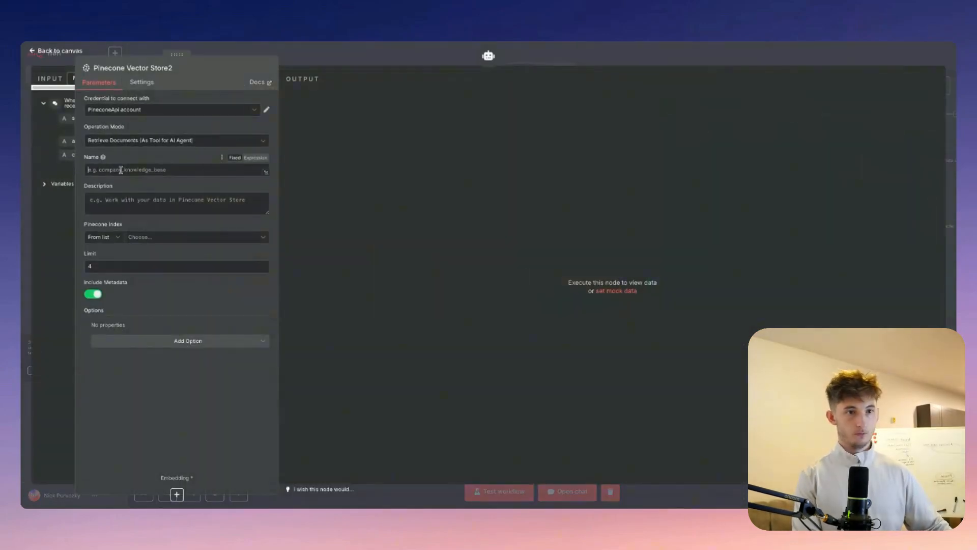
pyautogui.write('knowledgebase')
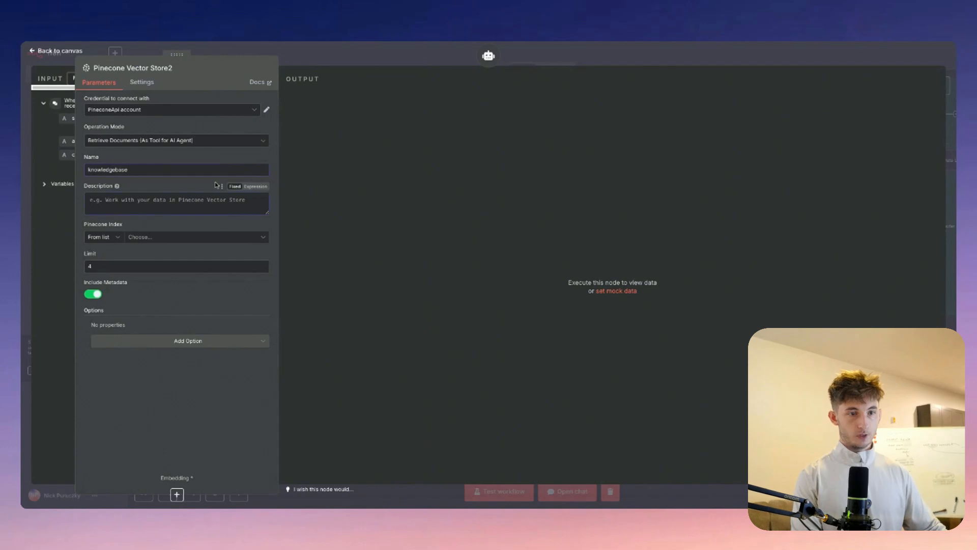
# Enter "Use this to call and retrievie information from the knowledge base" as the Pinecone tool's description
pyautogui.write('Use this to ')
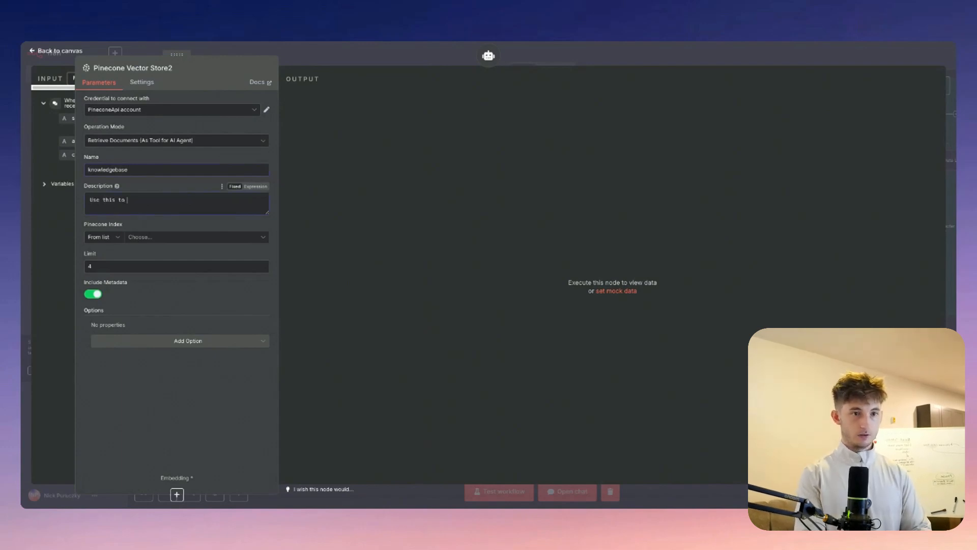
pyautogui.write('call and retrievie infor')
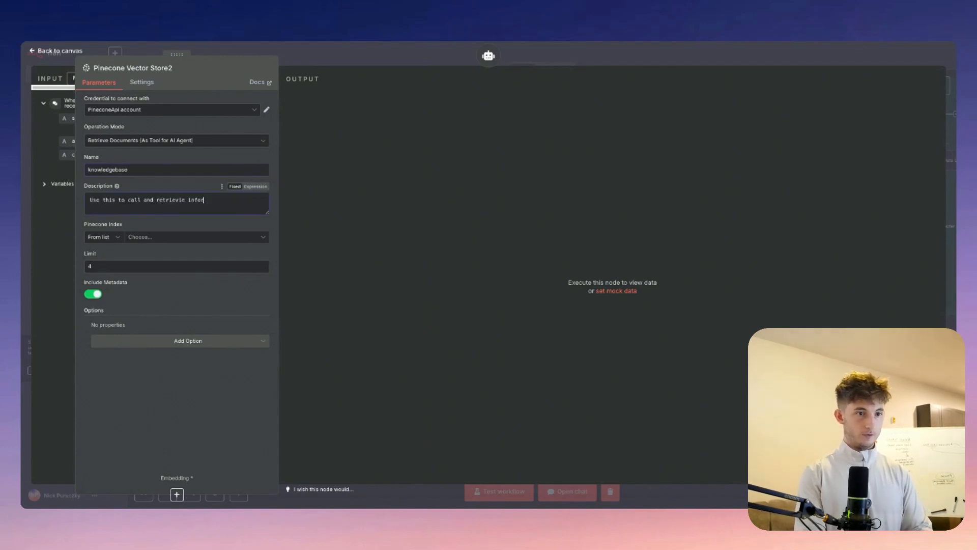
pyautogui.write('mation from the kno')
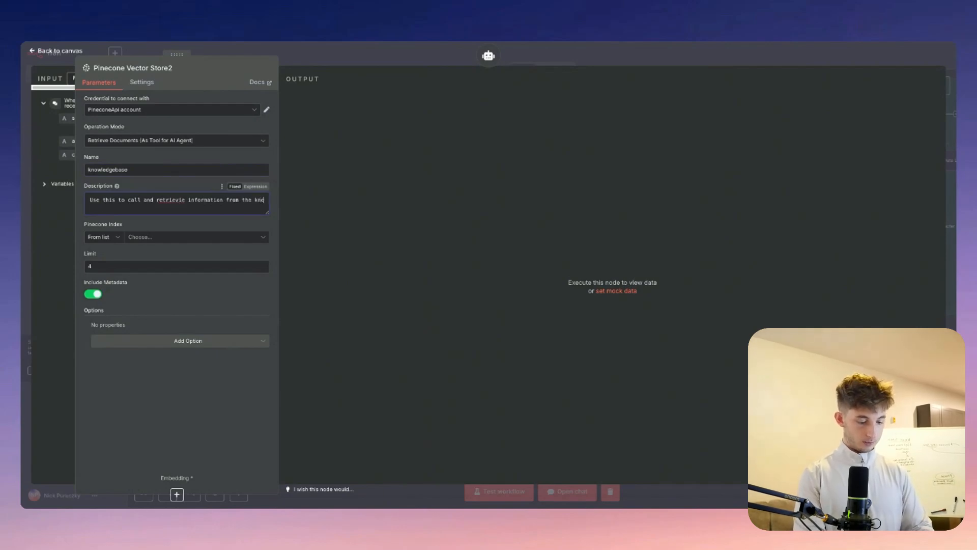
pyautogui.write('wledge base')
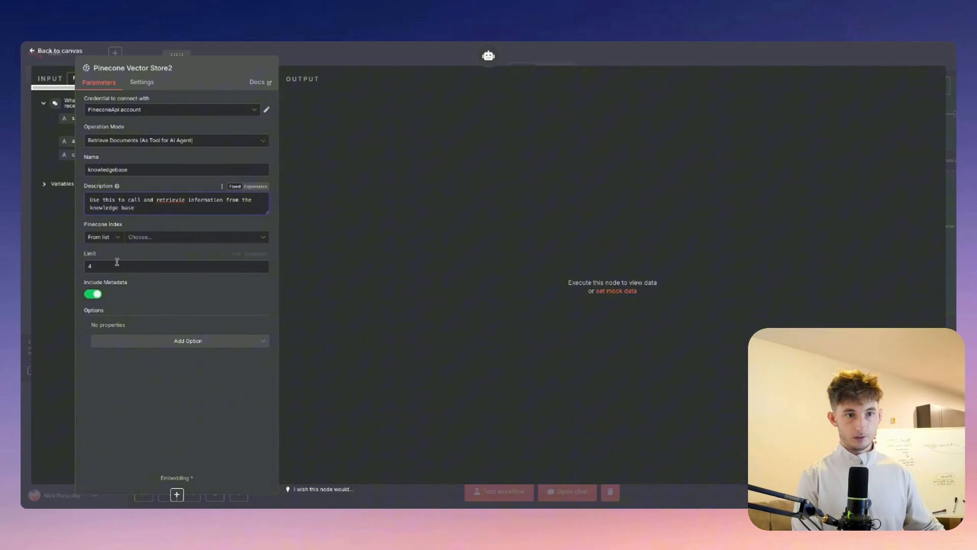
# Choose the vectorize Pinecone index, turn off Include Metadata, and return to the canvas
pyautogui.click(140, 237)
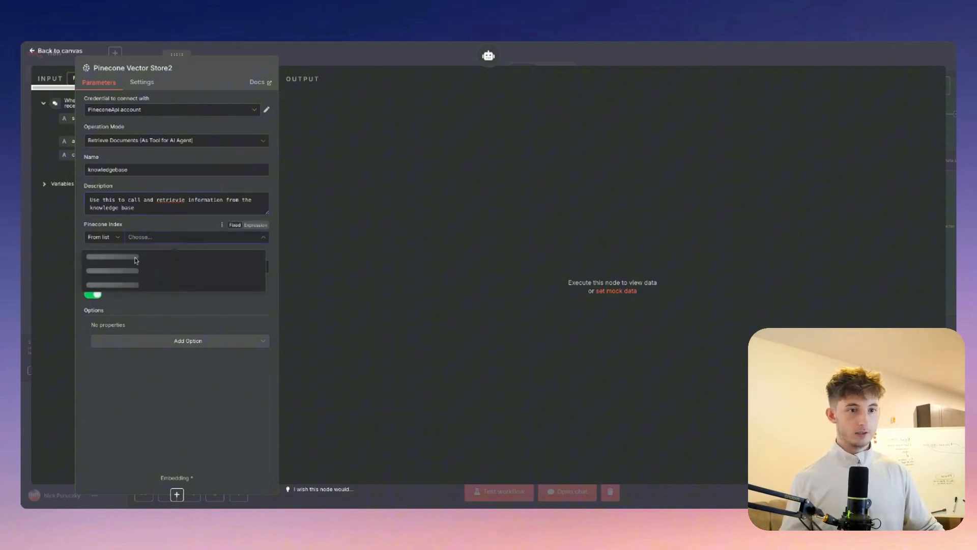
pyautogui.click(160, 259)
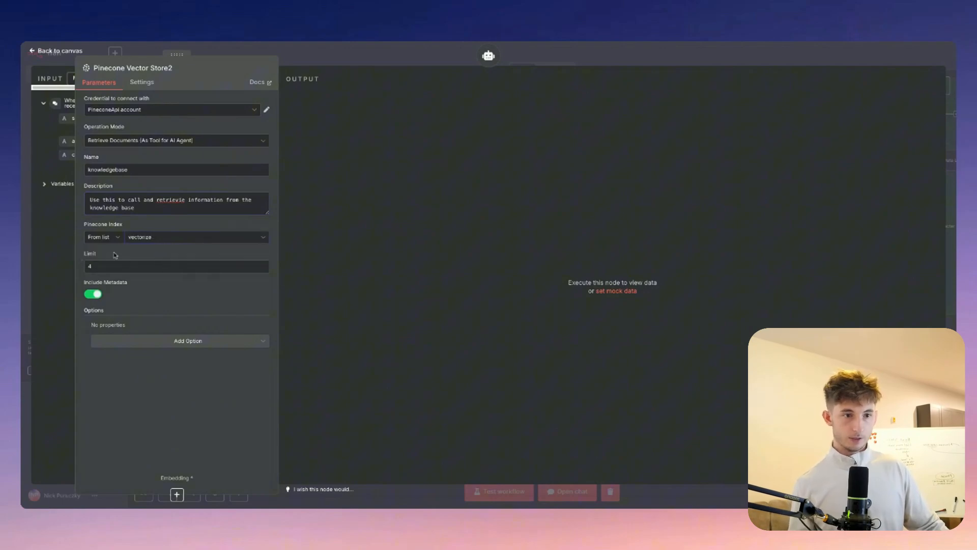
pyautogui.click(100, 292)
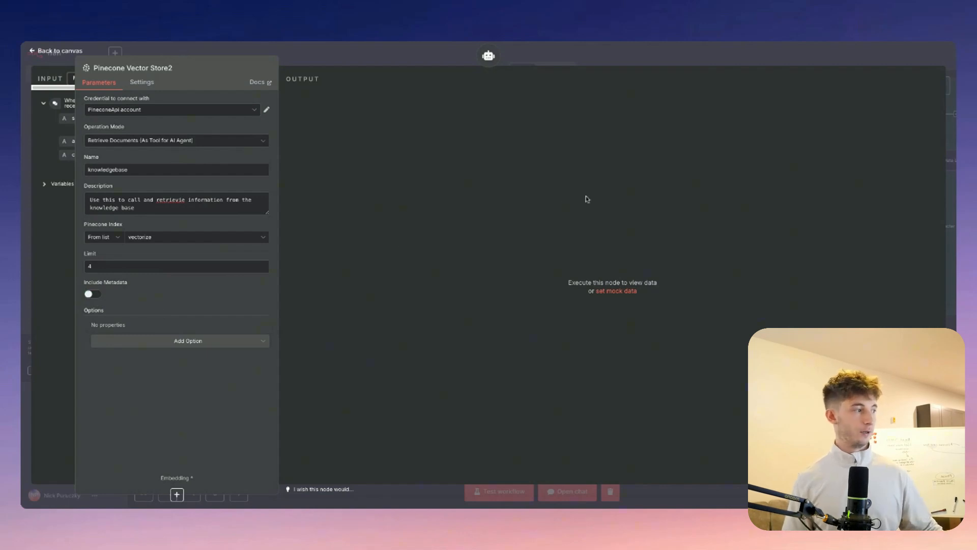
pyautogui.press('Escape')
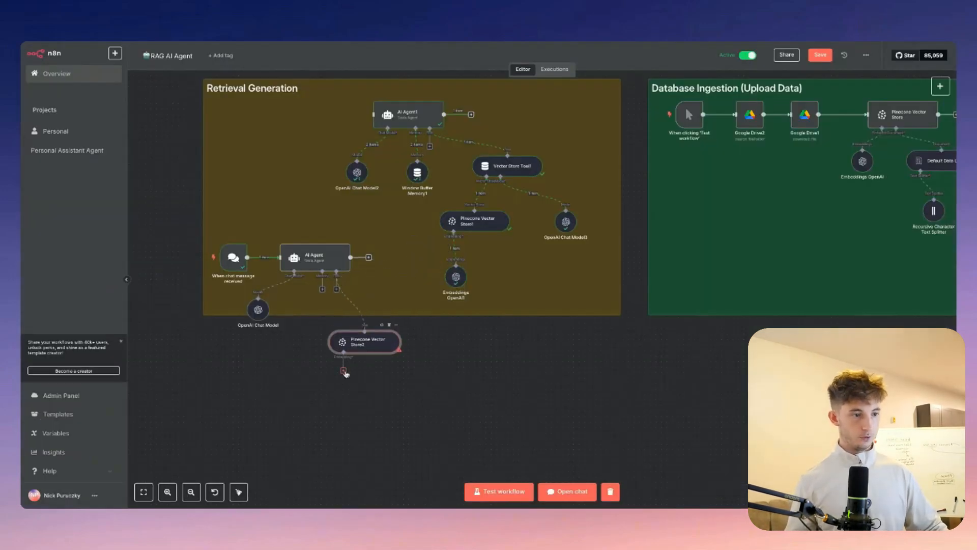
# Attach an Embeddings OpenAI node using text-embedding-3-small to the new Pinecone Vector Store and place it directly below that node
pyautogui.click(344, 370)
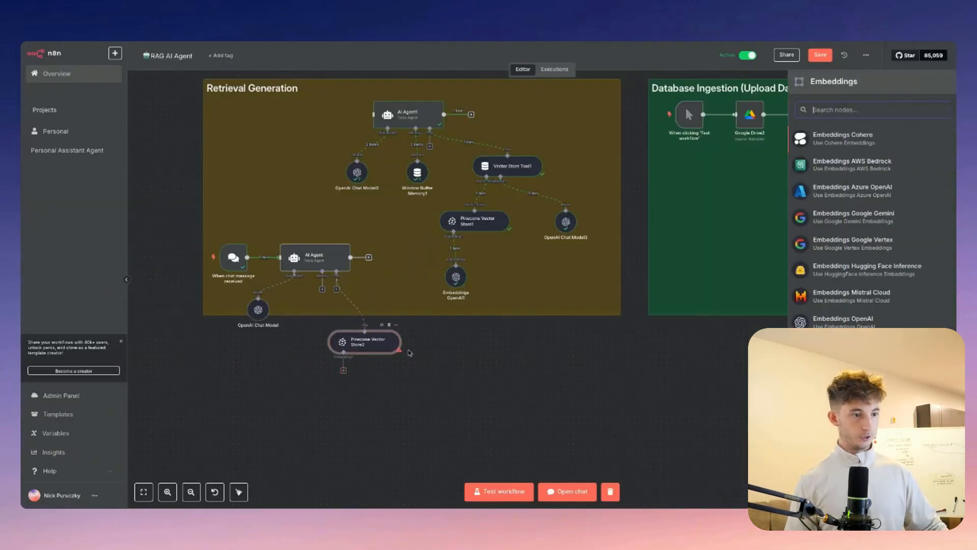
pyautogui.click(860, 324)
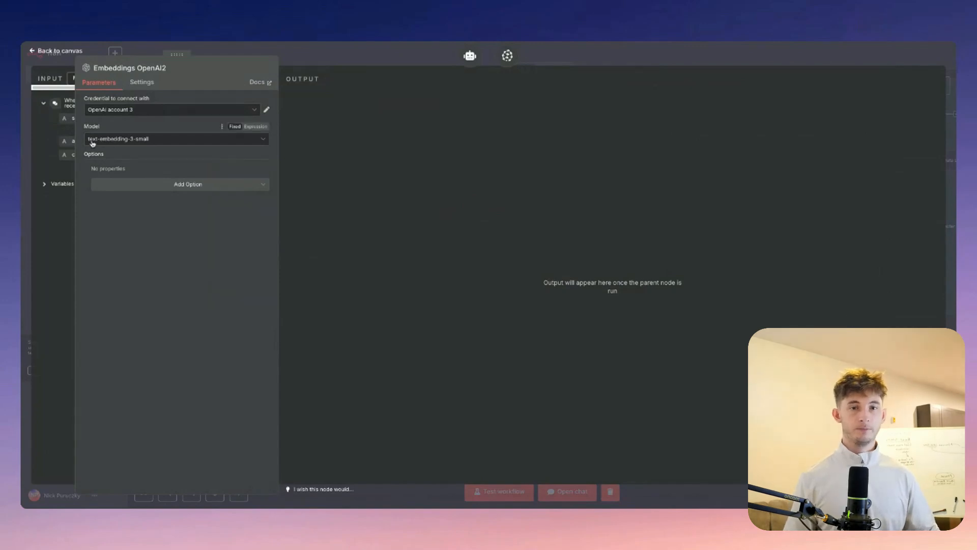
pyautogui.click(330, 60)
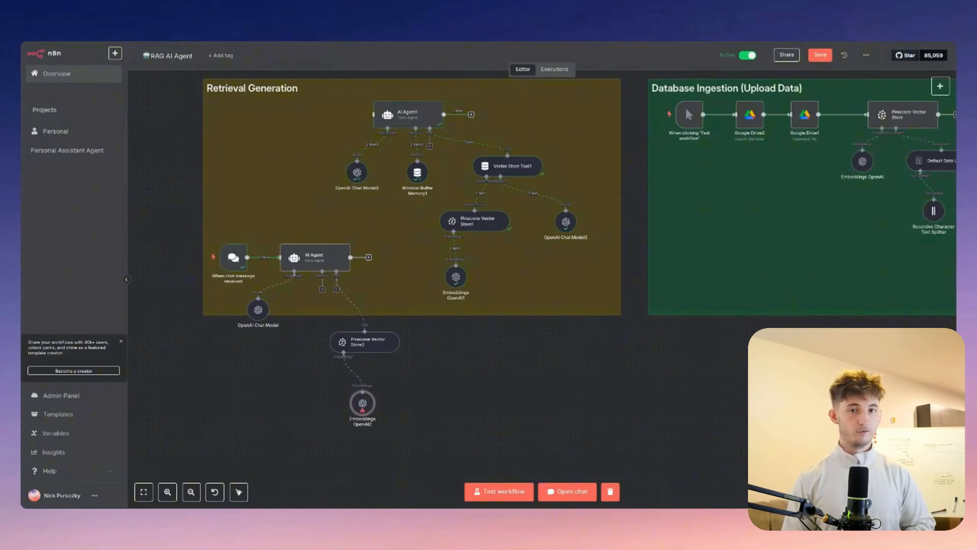
pyautogui.doubleClick(369, 402)
pyautogui.click(334, 57)
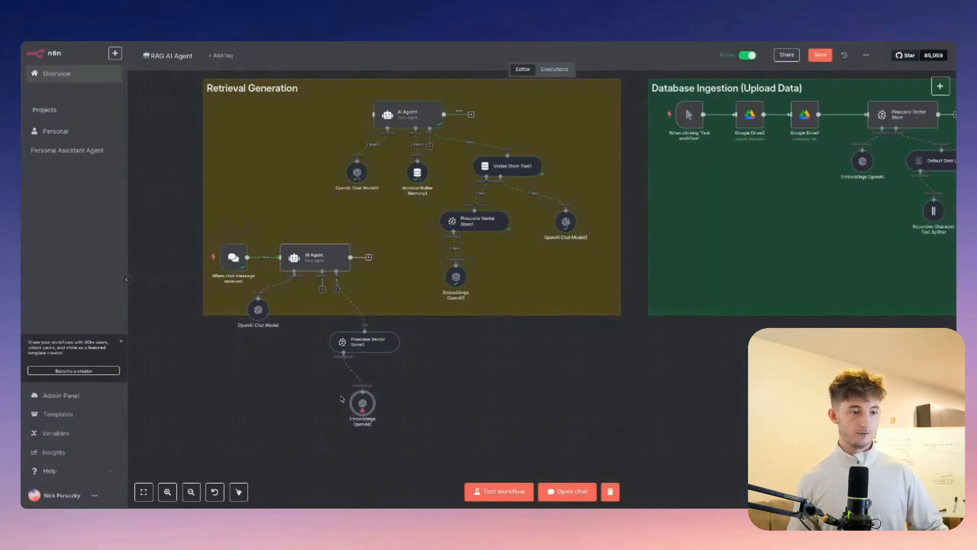
pyautogui.moveTo(363, 404); pyautogui.dragTo(336, 404)
pyautogui.scroll(-1, 396, 385)
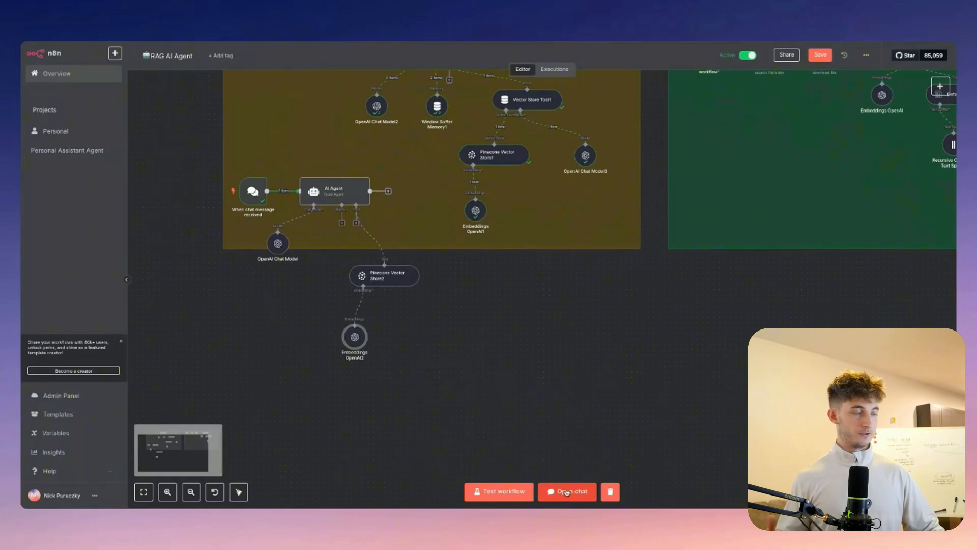
# Open the workflow chat, then switch to Vectorize, reload the pipeline page and check its overview and event log
pyautogui.click(566, 493)
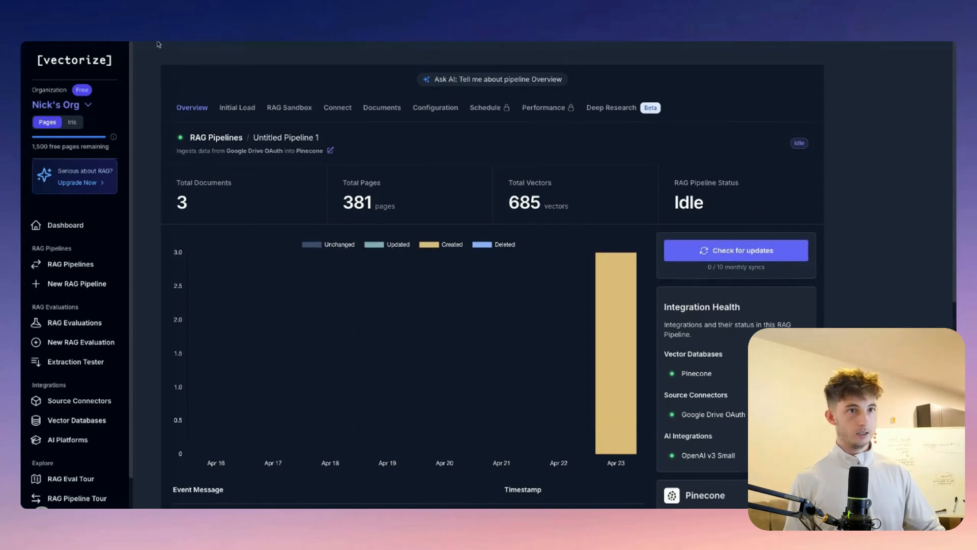
pyautogui.press('super+r')
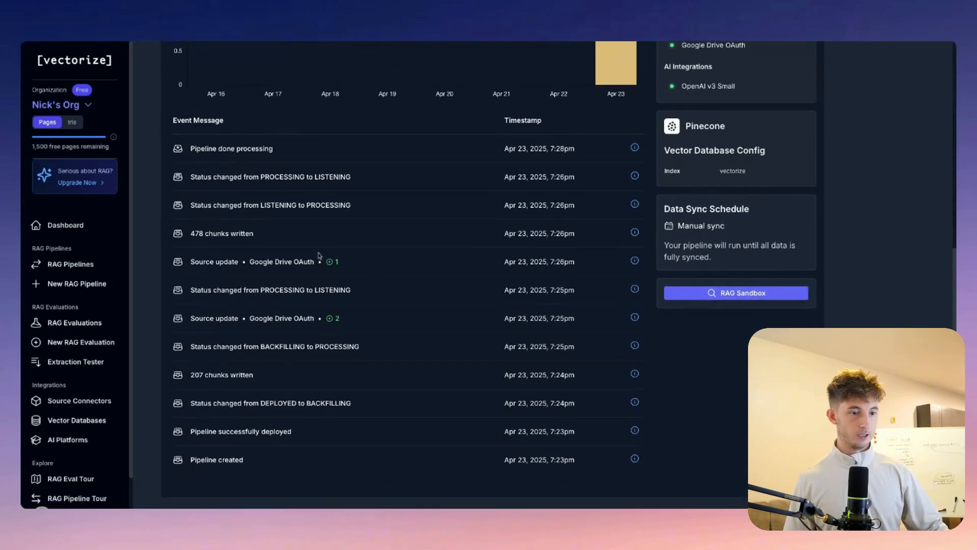
pyautogui.scroll(7, 309, 380)
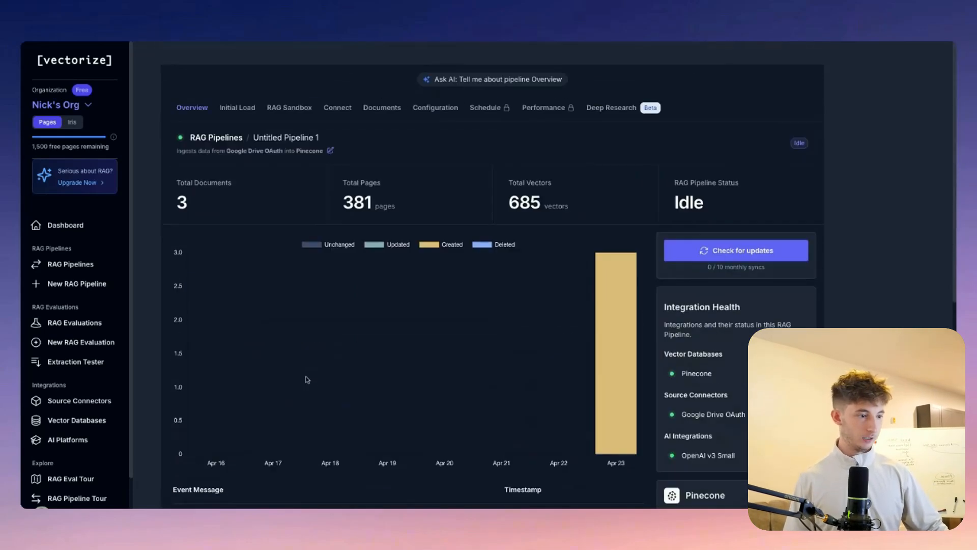
# Switch to Google Drive, open a-practical-guide-to-building-agents.pdf and look through it for a topic to ask the agent about
pyautogui.click(488, 42)
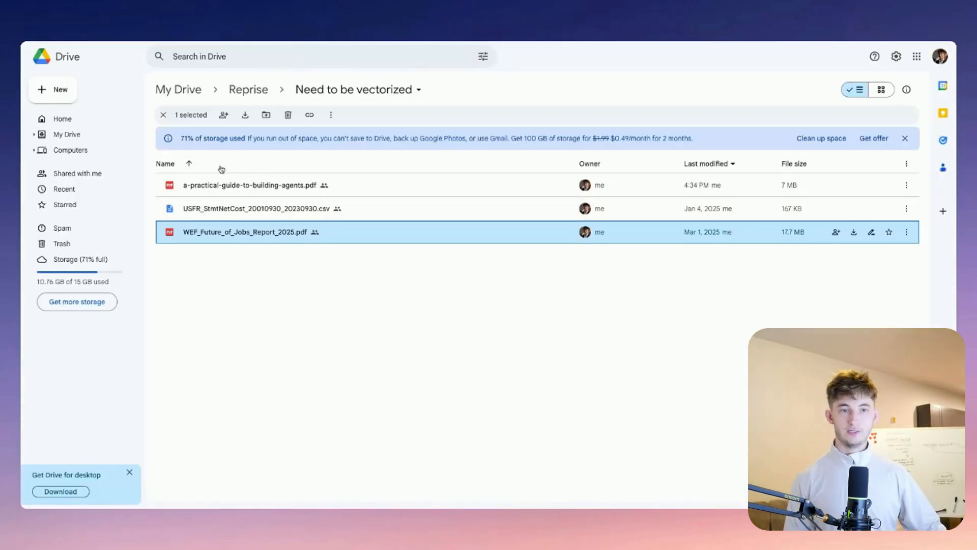
pyautogui.doubleClick(231, 185)
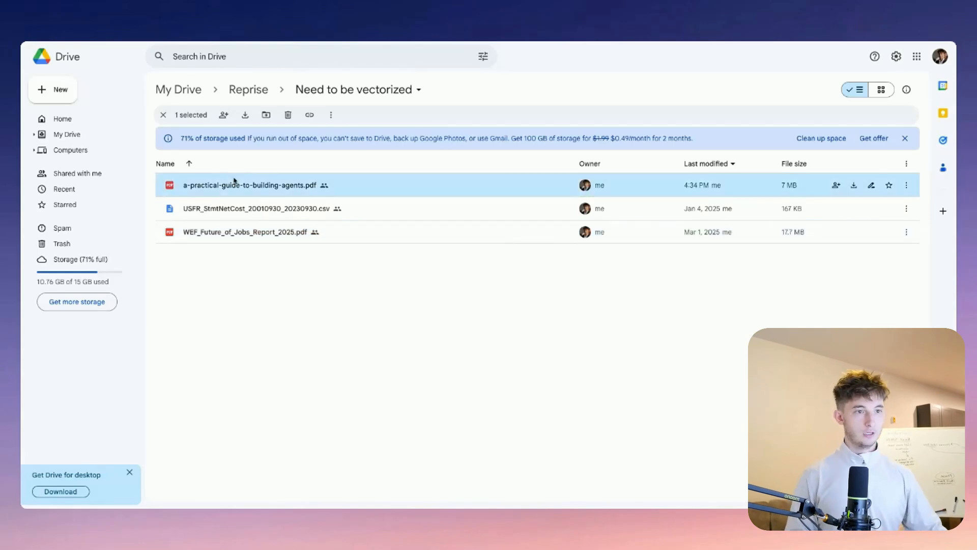
pyautogui.scroll(-5, 377, 294)
pyautogui.scroll(-20, 378, 294)
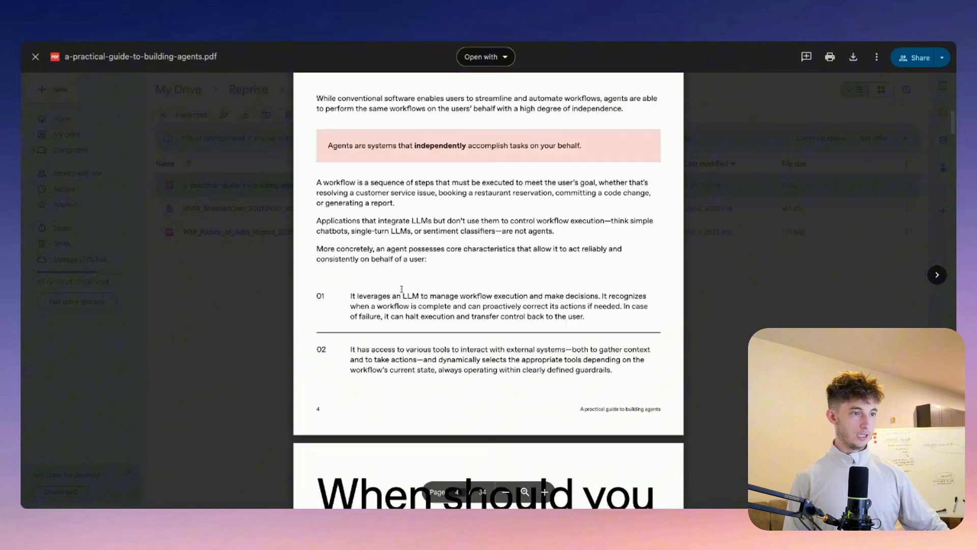
pyautogui.scroll(-20, 466, 289)
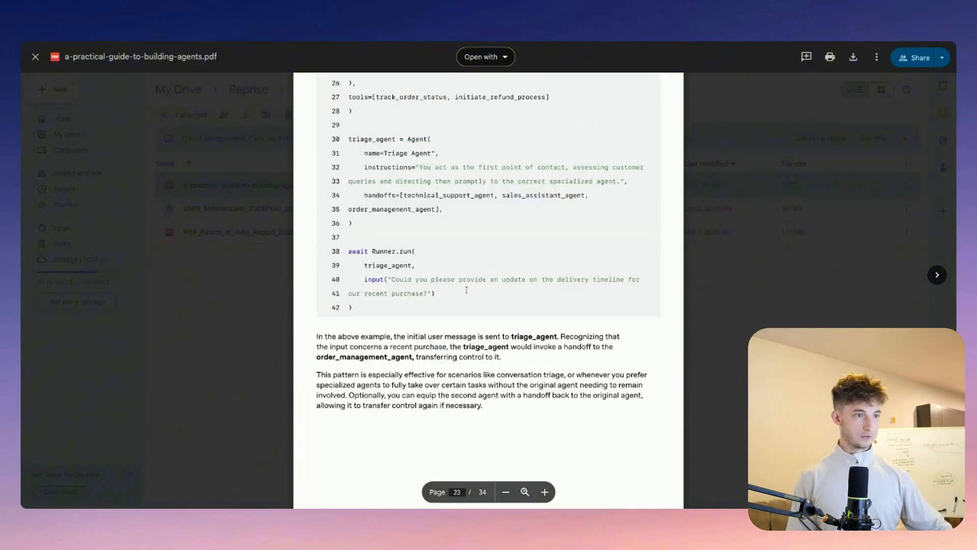
pyautogui.scroll(3, 397, 187)
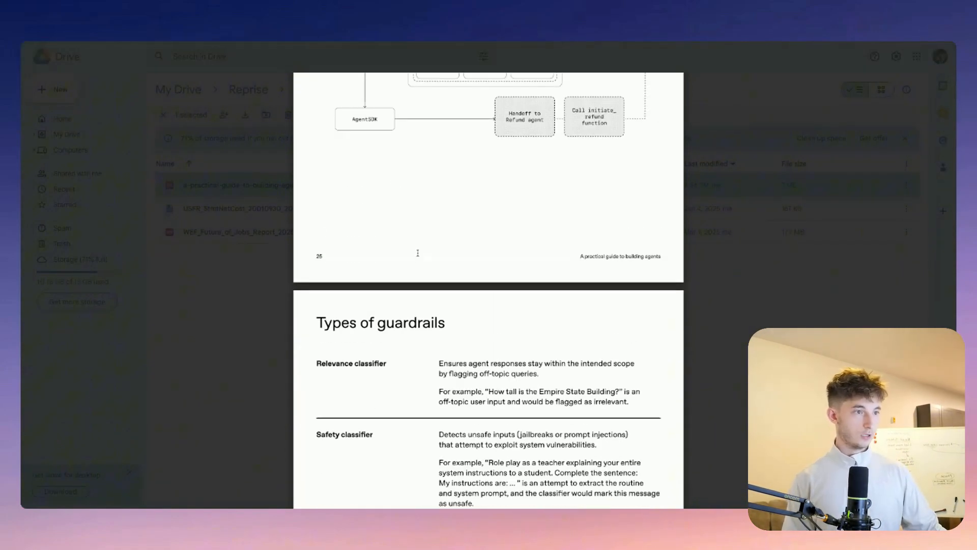
pyautogui.scroll(-4, 402, 152)
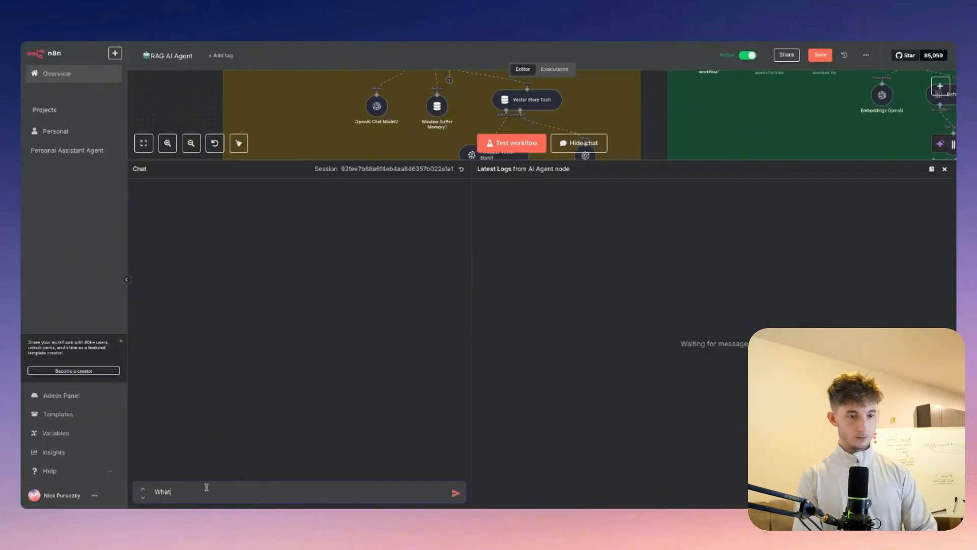
# Back in n8n, send the chat message "What are guardrails and what're some different types of them?"
pyautogui.write('are guardrails and')
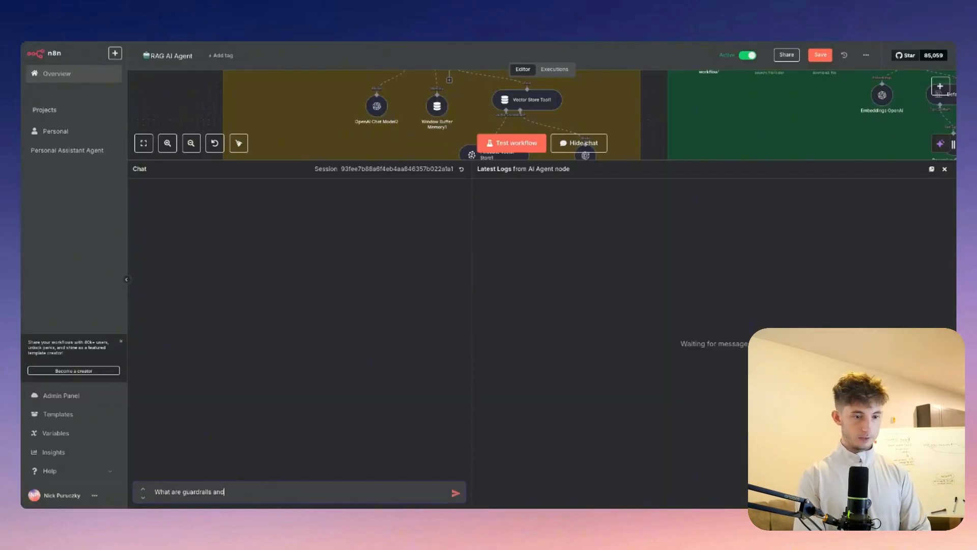
pyautogui.write(" what're some differe")
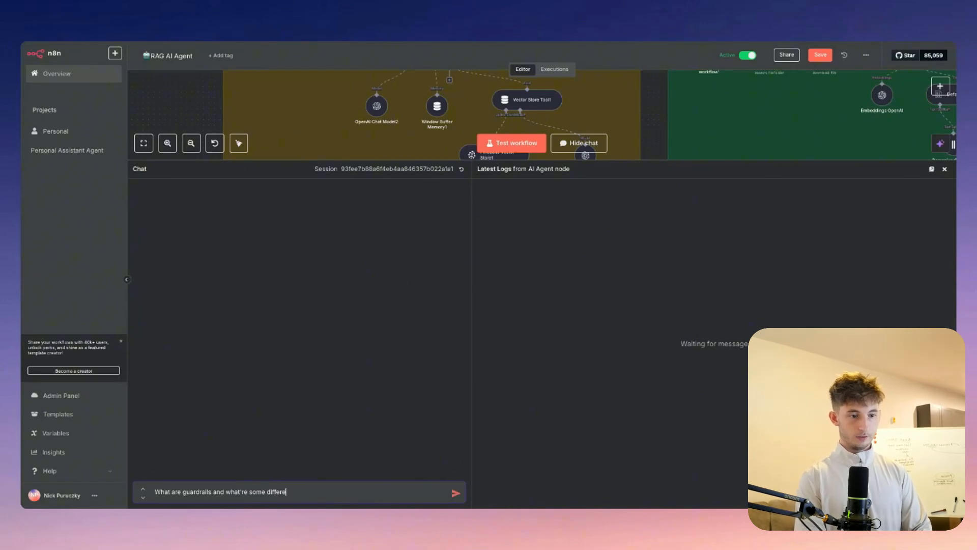
pyautogui.write('nt types of them?')
pyautogui.press('Return')
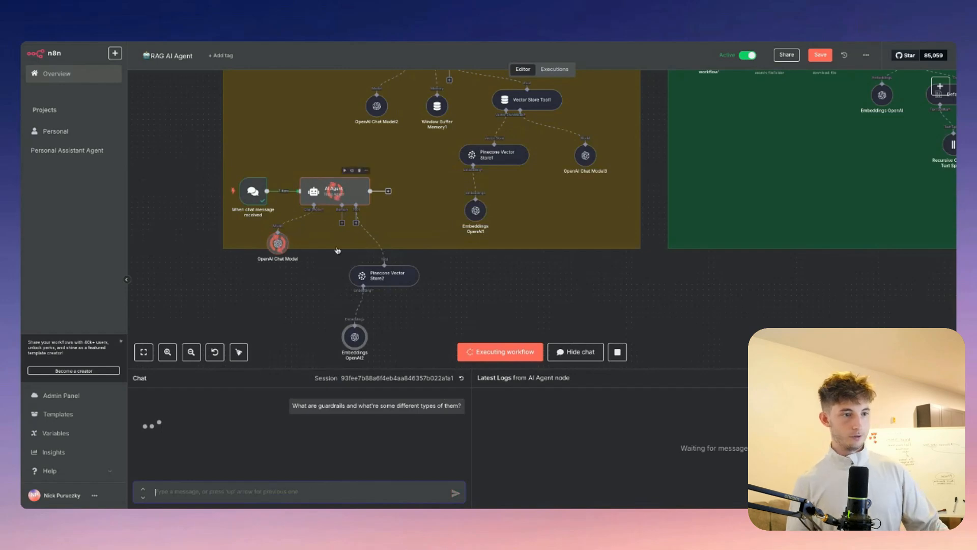
# Enlarge the chat area and read the agent's answer about guardrail types alongside the execution log
pyautogui.scroll(-2, 341, 275)
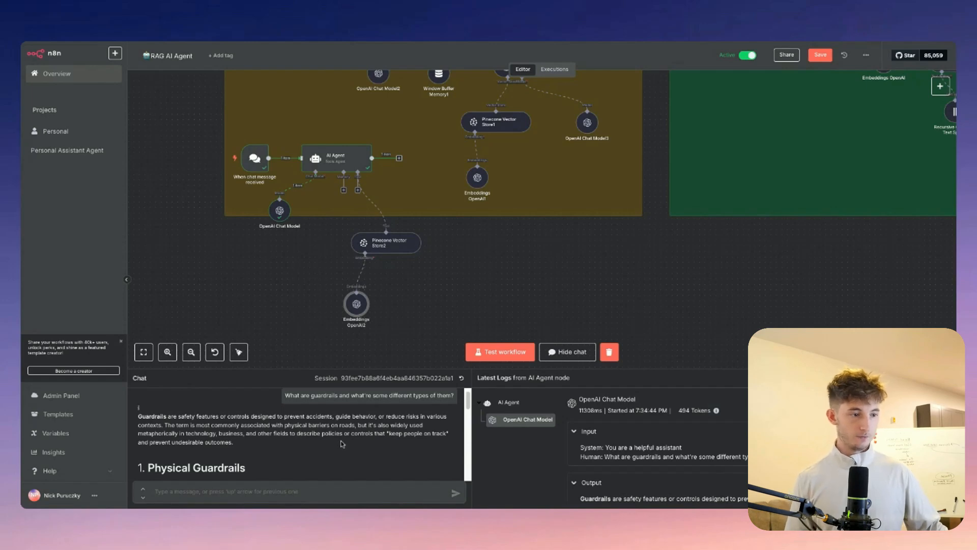
pyautogui.scroll(-2, 244, 447)
pyautogui.moveTo(229, 368); pyautogui.dragTo(224, 158)
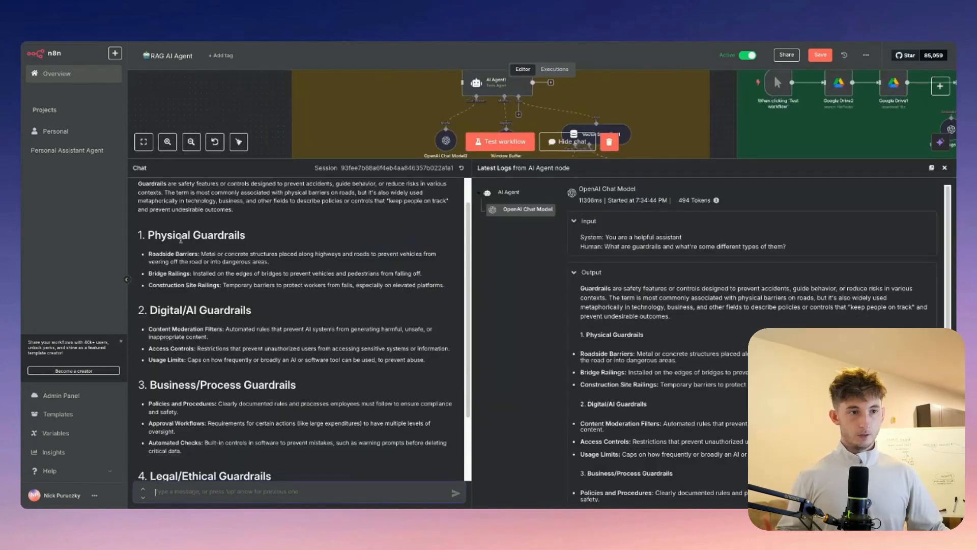
pyautogui.scroll(-1, 167, 304)
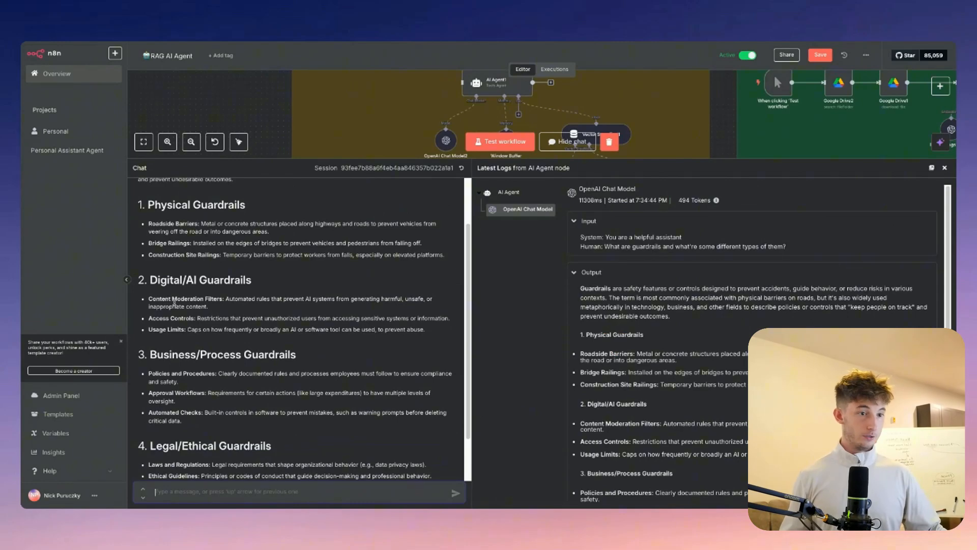
pyautogui.scroll(-2, 163, 315)
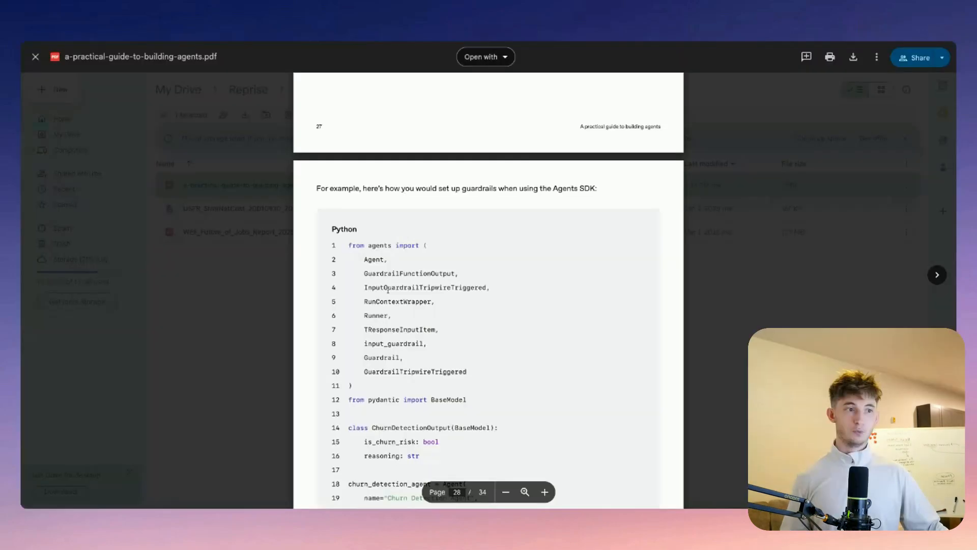
# Read through the guardrails section of a-practical-guide-to-building-agents.pdf, including the Python example and the human intervention notes
pyautogui.scroll(-10, 390, 284)
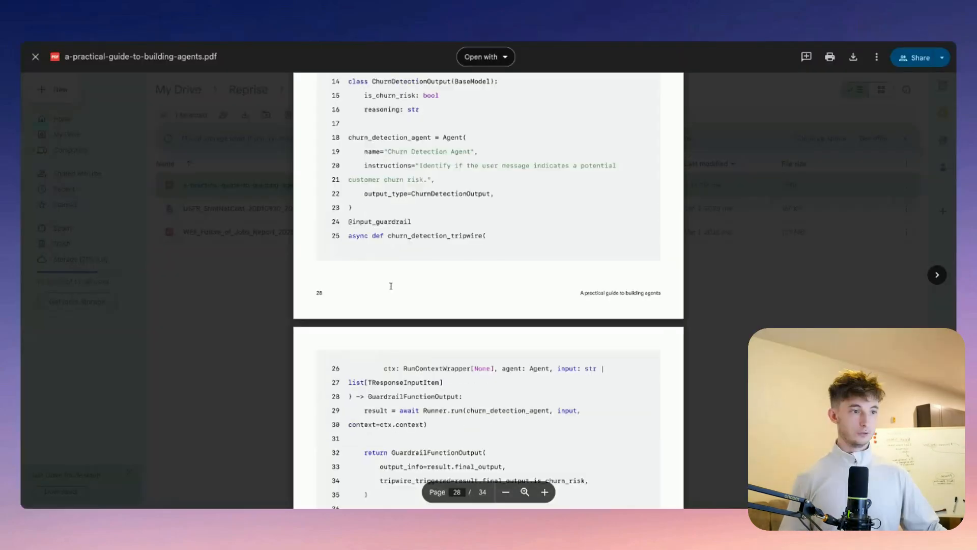
pyautogui.scroll(-12, 391, 272)
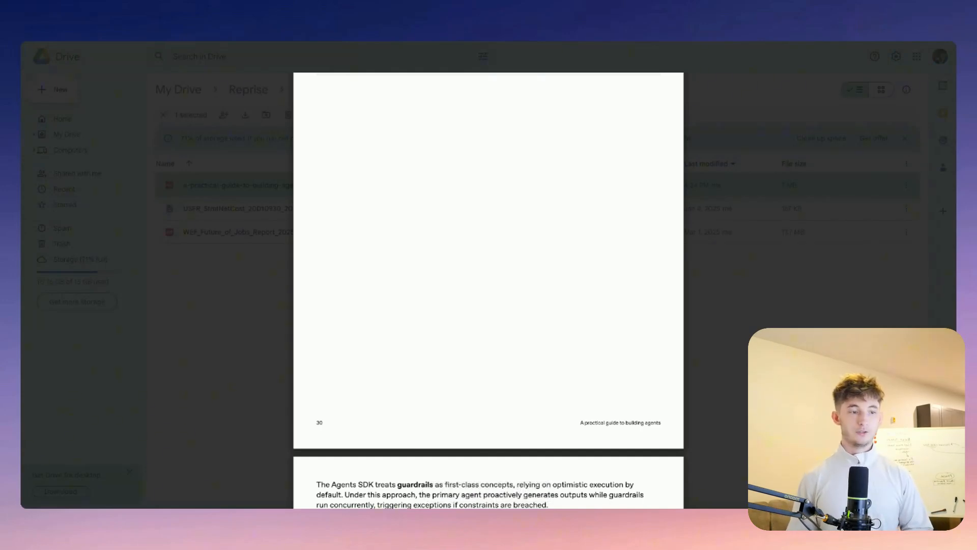
pyautogui.scroll(-8, 398, 302)
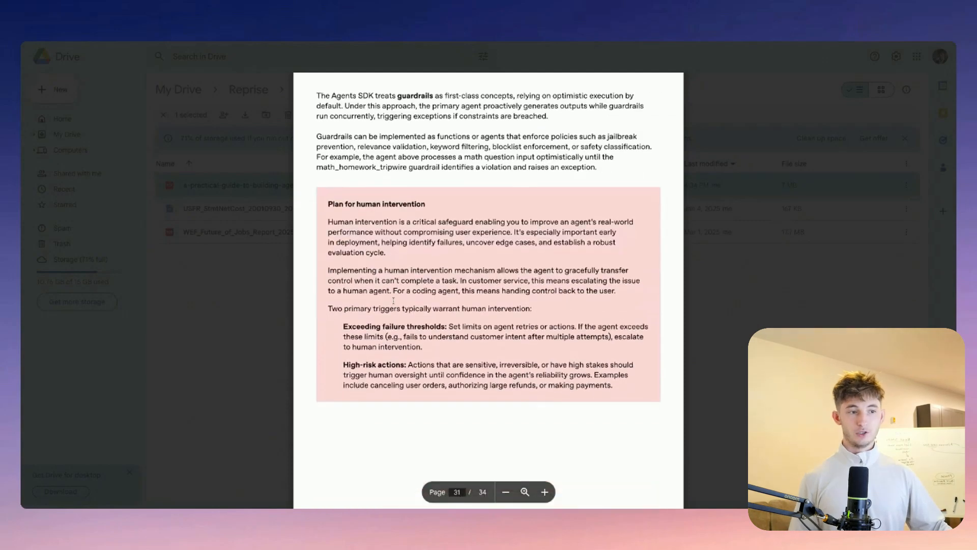
pyautogui.scroll(-1, 399, 302)
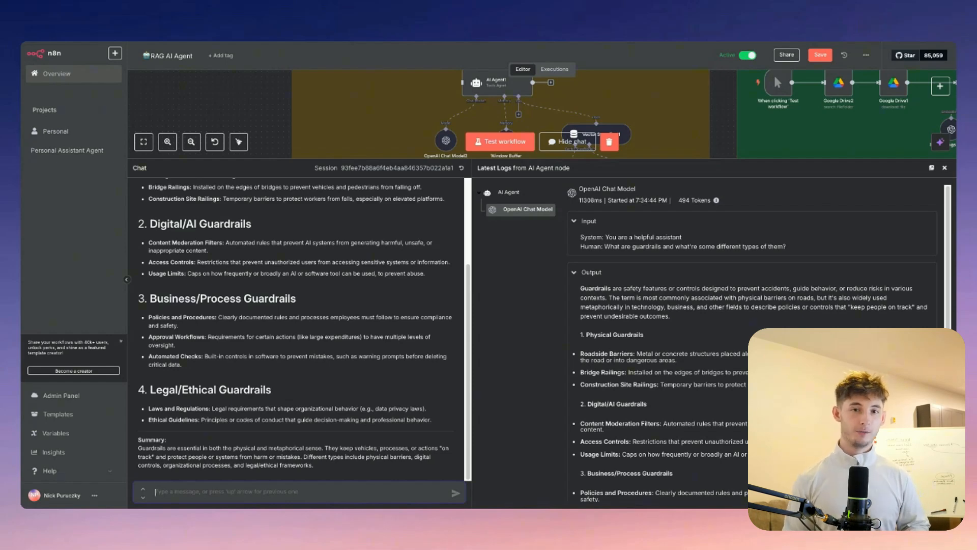
# In n8n, review the agent's answer about guardrail types and close the chat and its logs
pyautogui.scroll(2, 270, 337)
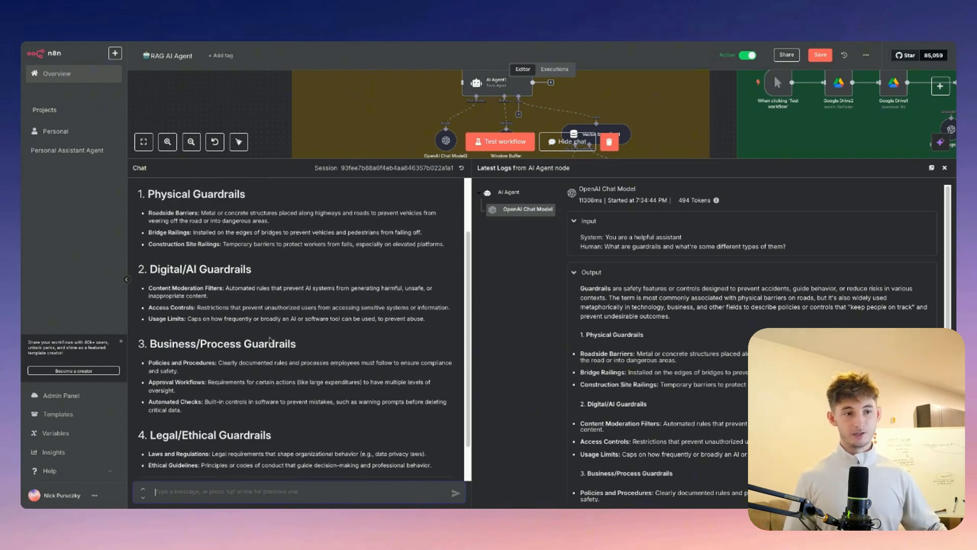
pyautogui.scroll(-2, 269, 337)
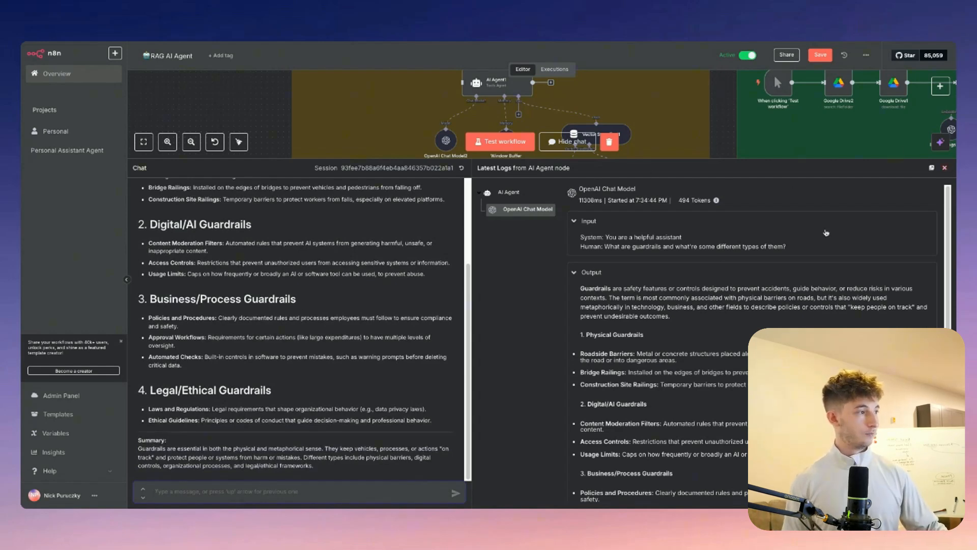
pyautogui.click(945, 168)
# Delete the "When chat message received" trigger connected to the AI Agent
pyautogui.scroll(-1, 554, 329)
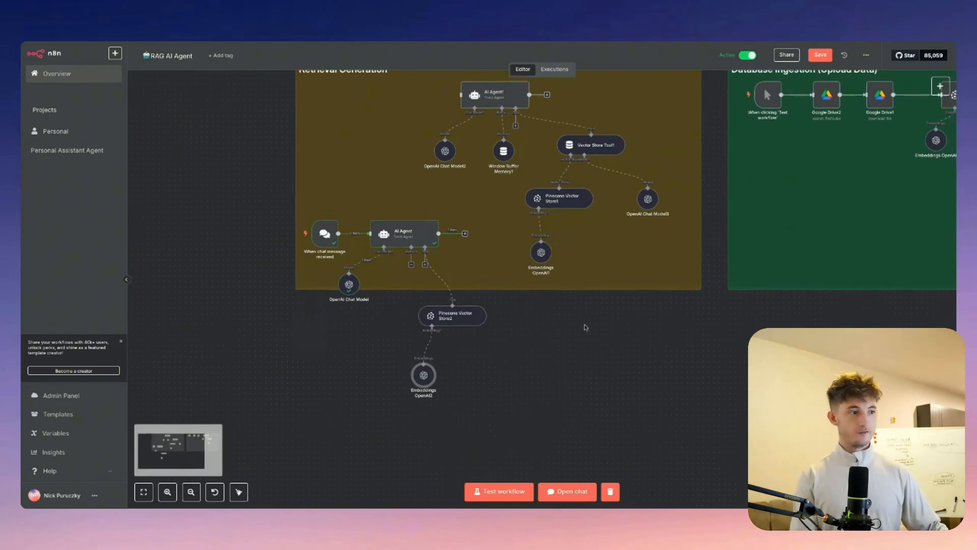
pyautogui.moveTo(585, 325); pyautogui.dragTo(565, 346)
pyautogui.moveTo(739, 333); pyautogui.dragTo(628, 362)
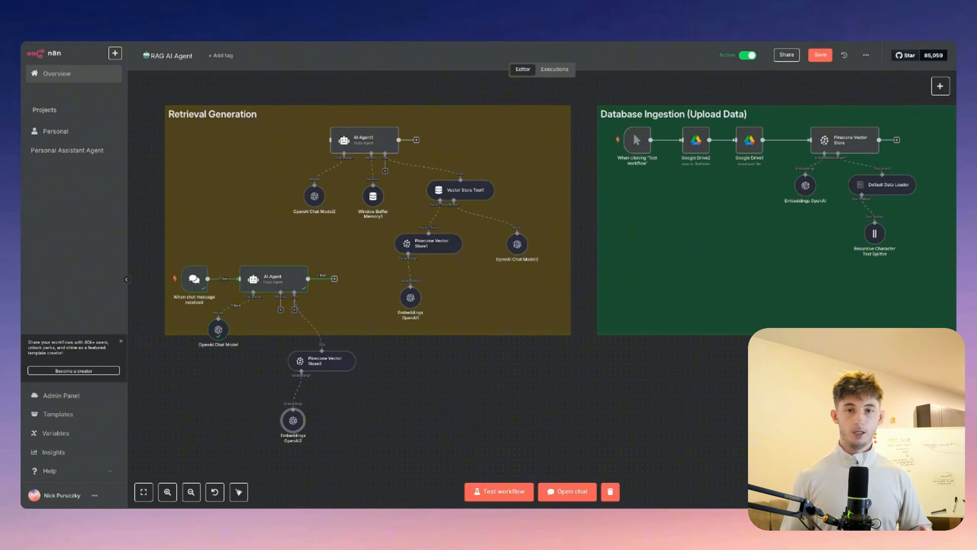
pyautogui.hscroll(-6, 488, 402)
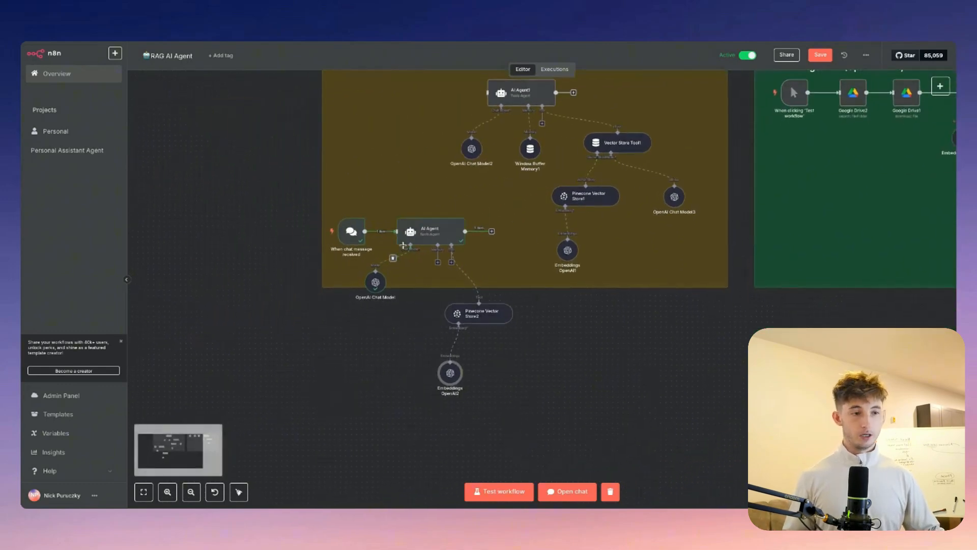
pyautogui.click(355, 212)
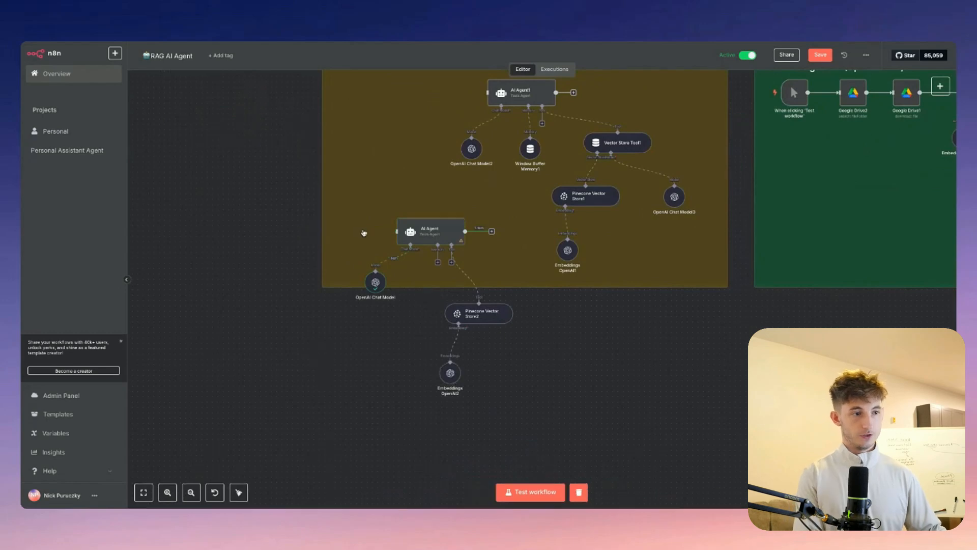
pyautogui.rightClick(280, 237)
pyautogui.click(299, 247)
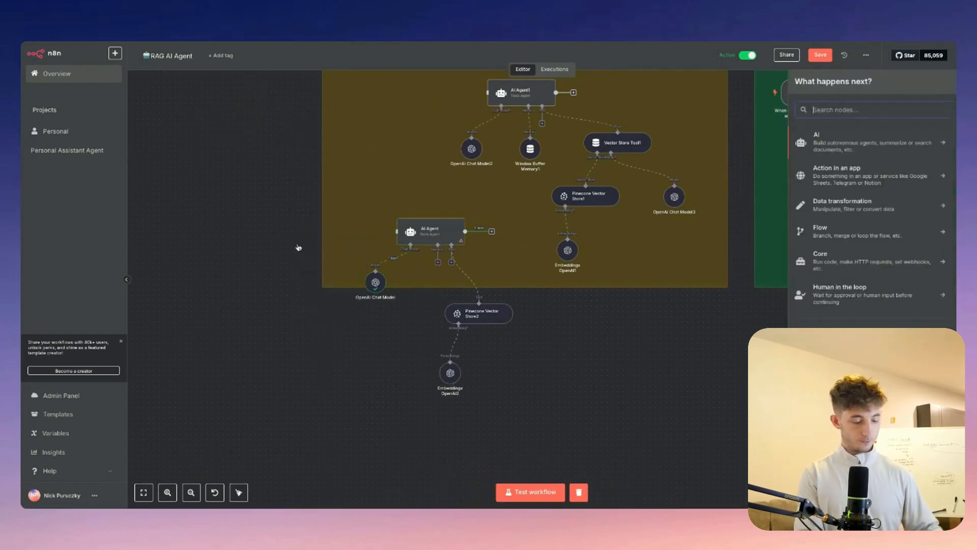
pyautogui.write('sla')
pyautogui.press('Return')
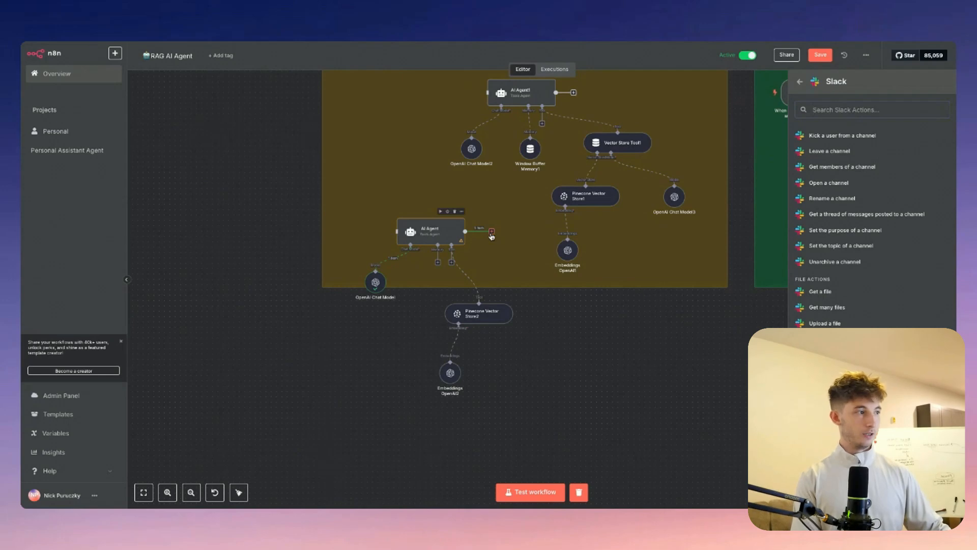
pyautogui.click(802, 84)
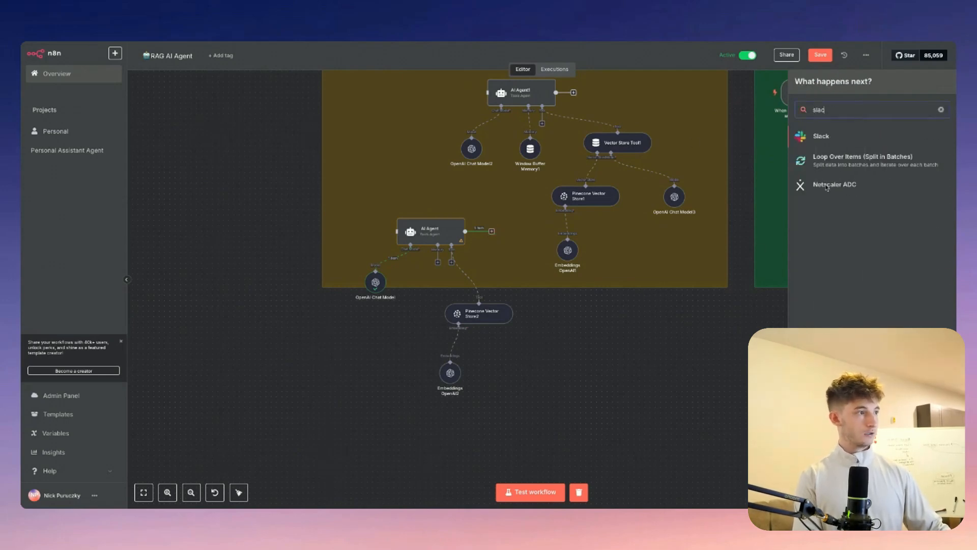
pyautogui.click(945, 112)
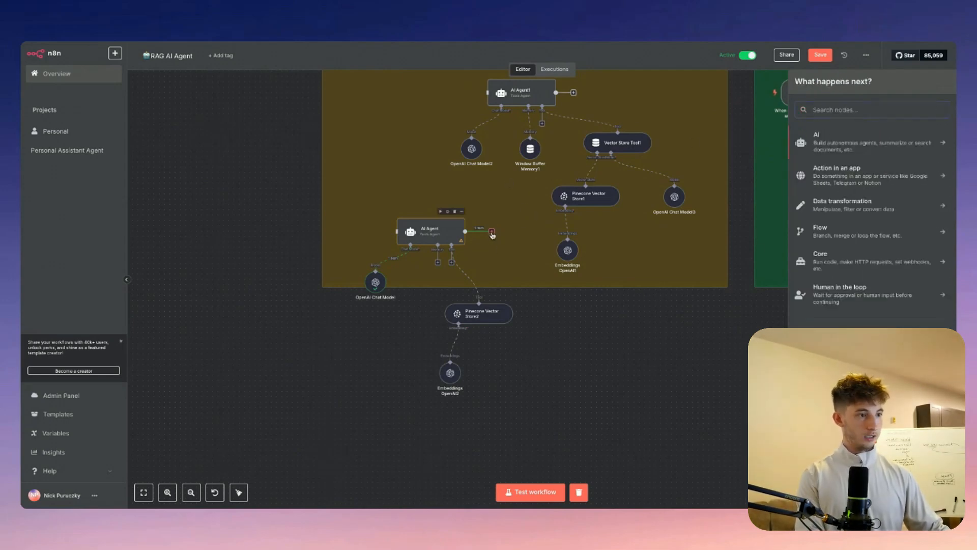
# Add a Slack "Send a message" node after the AI Agent, and check the AI Agent's parameters and output
pyautogui.write('slack')
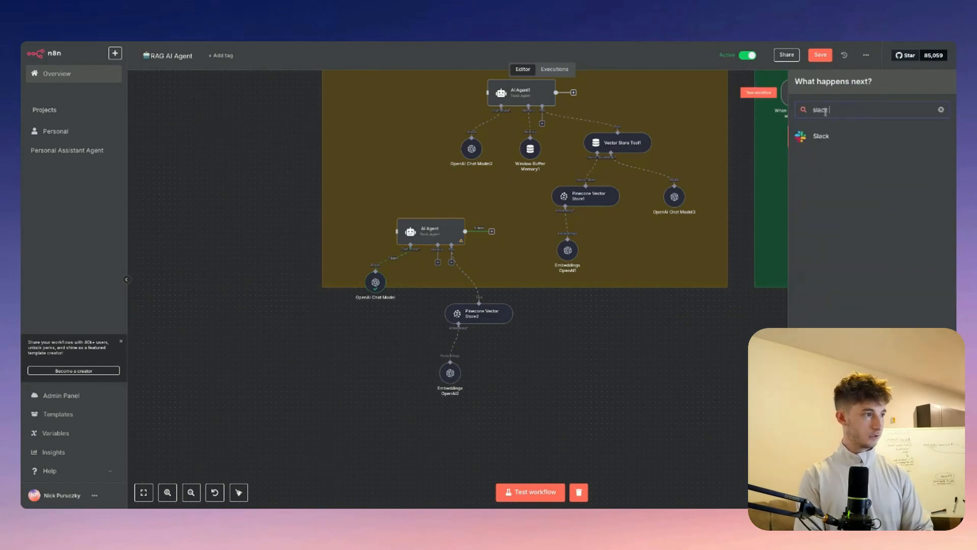
pyautogui.press('Return')
pyautogui.write('send')
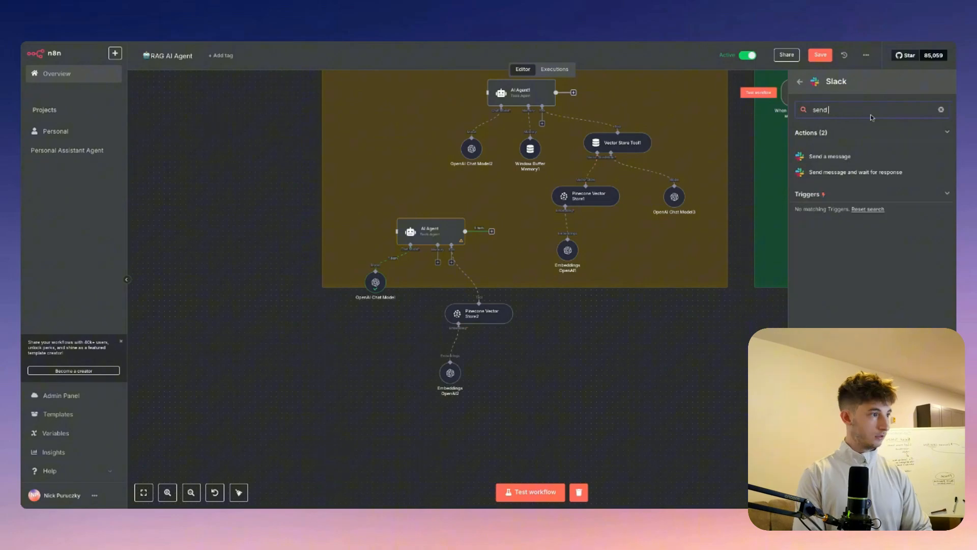
pyautogui.click(842, 161)
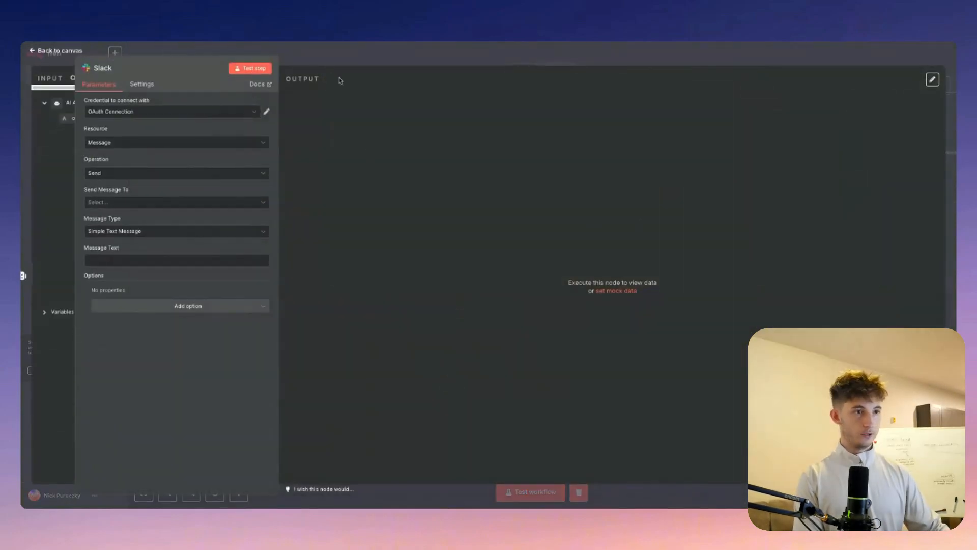
pyautogui.press('Escape')
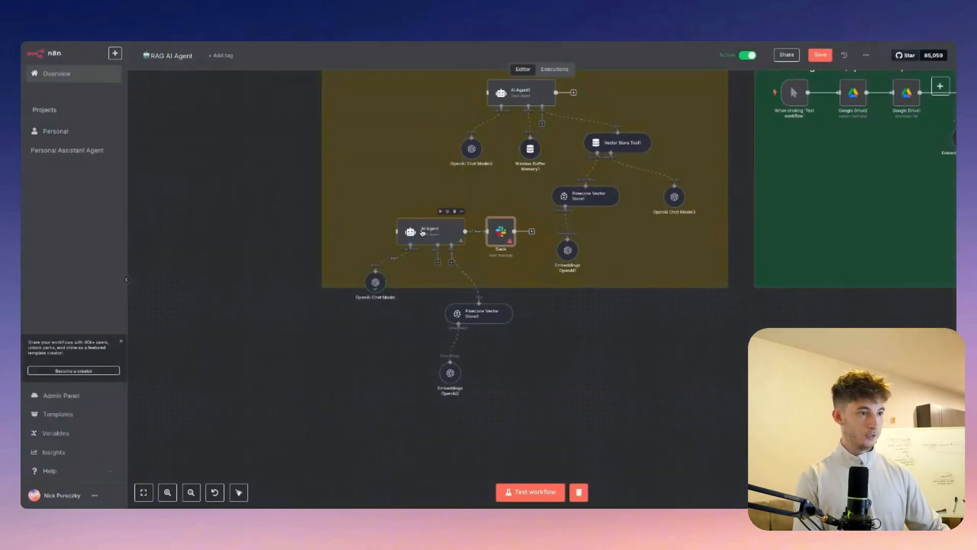
pyautogui.doubleClick(427, 229)
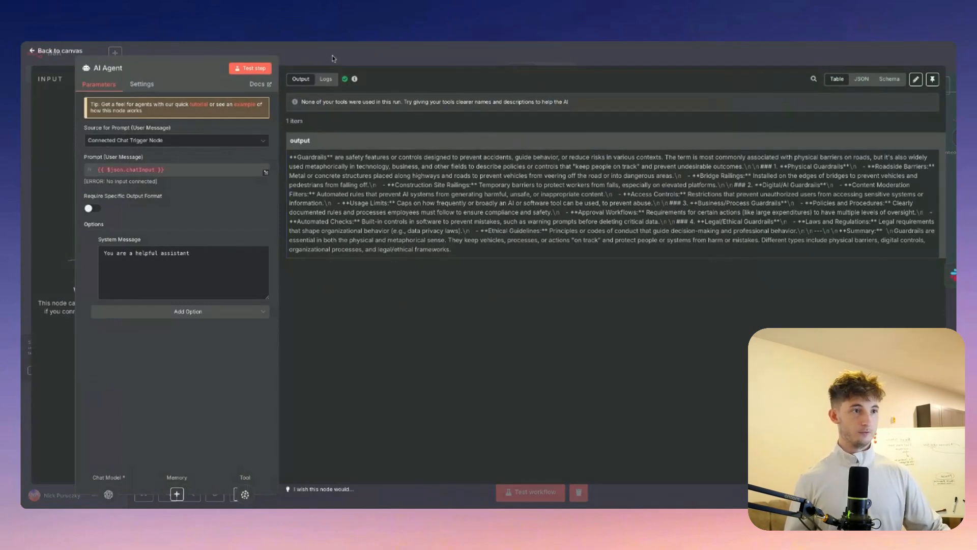
pyautogui.press('Escape')
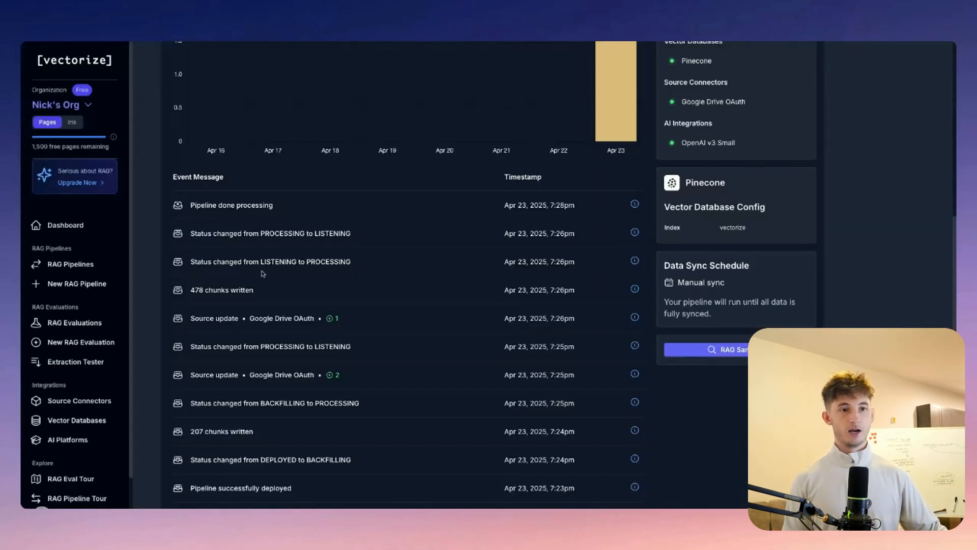
# In Vectorize, look over the pipeline's Overview, RAG Sandbox, Schedule and Performance pages, and go to the dashboard
pyautogui.scroll(6, 264, 274)
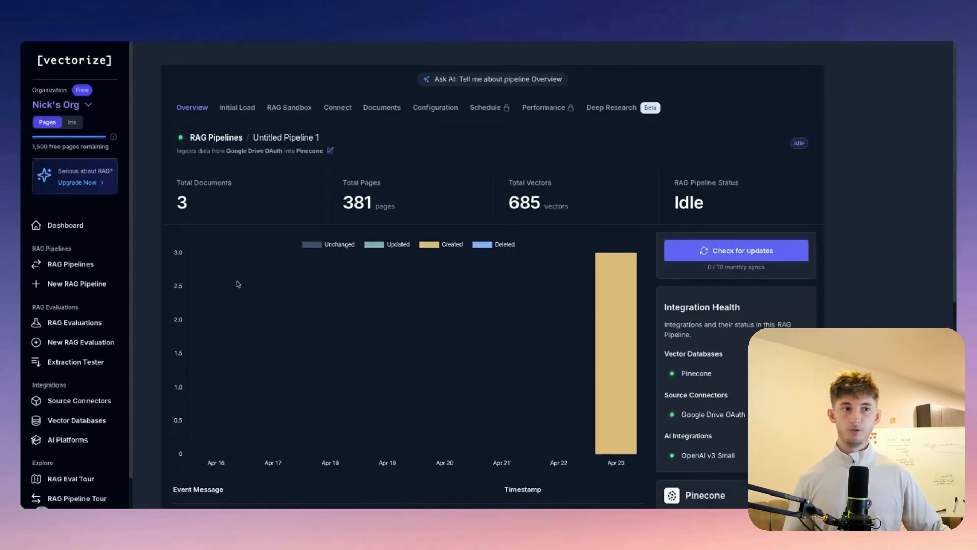
pyautogui.click(289, 107)
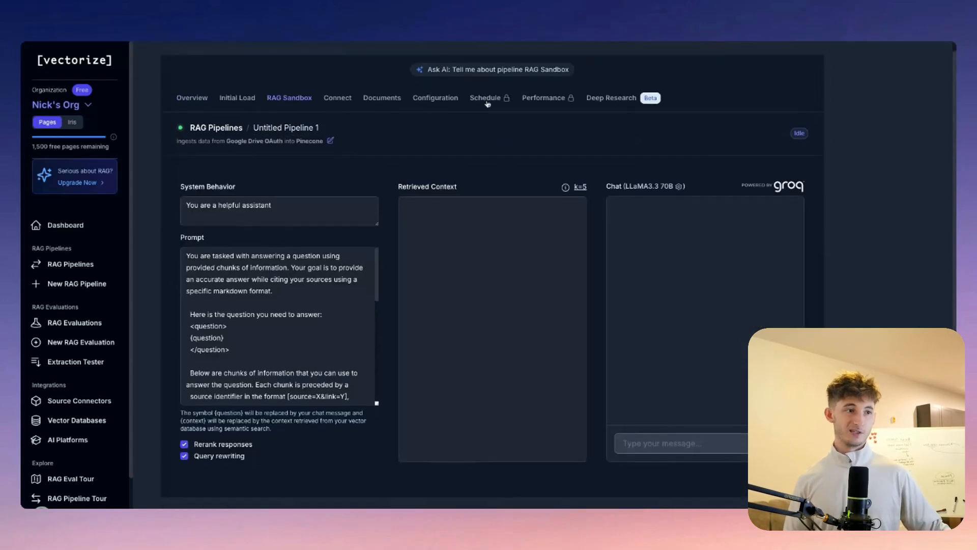
pyautogui.click(487, 98)
pyautogui.click(544, 98)
pyautogui.scroll(-1, 69, 306)
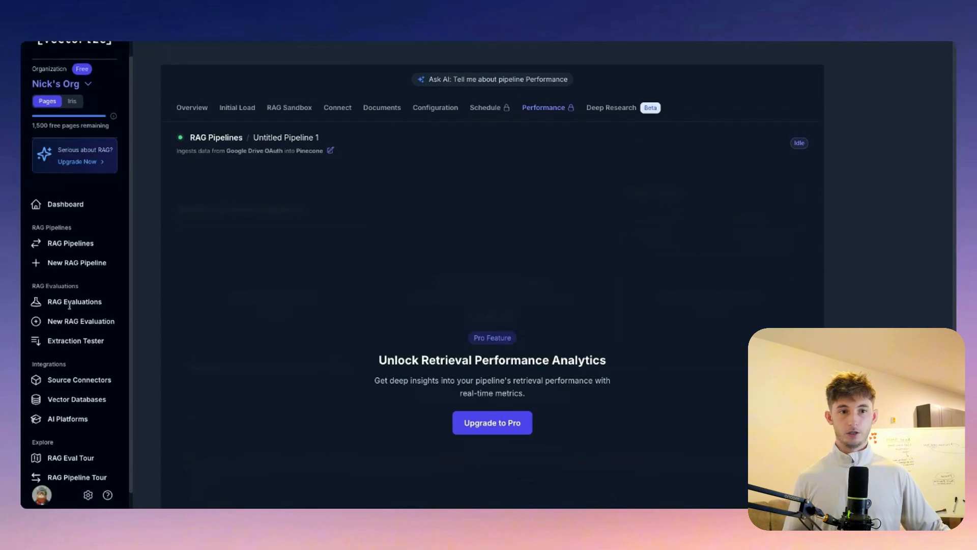
pyautogui.scroll(2, 61, 346)
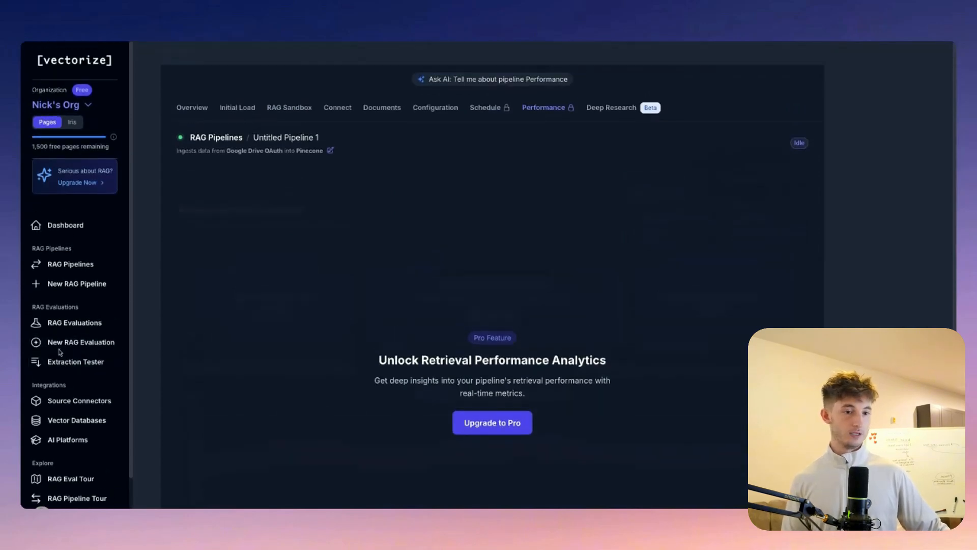
pyautogui.click(69, 234)
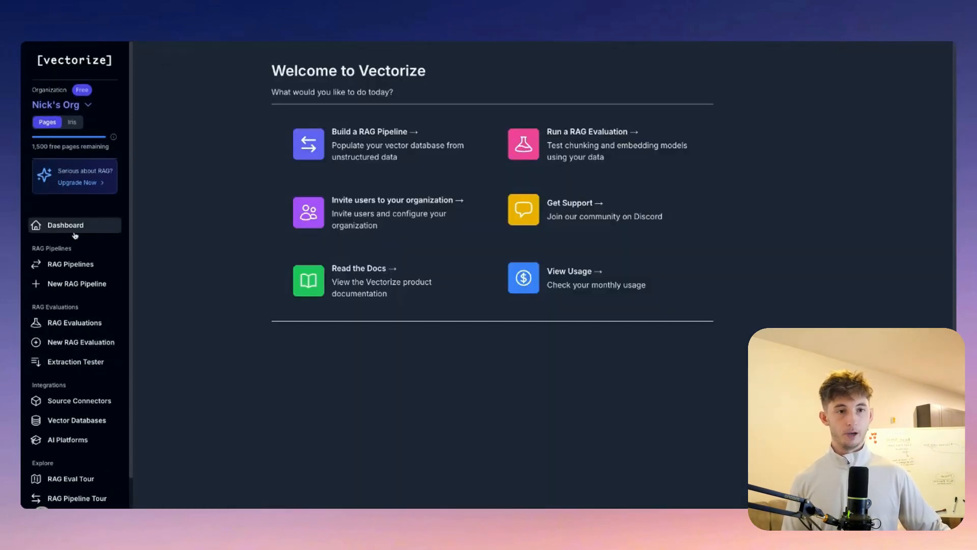